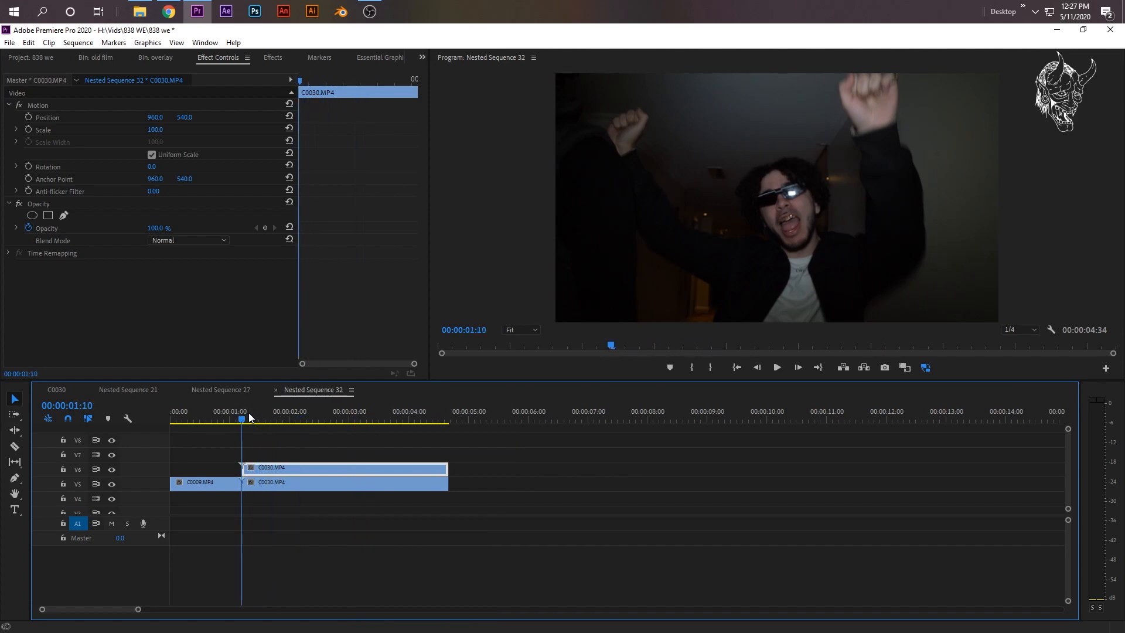
Split the V6 copy of C0030.MP4 at 00:00:01:25 and delete the part after the cut.
click(804, 368)
key(ctrl+k)
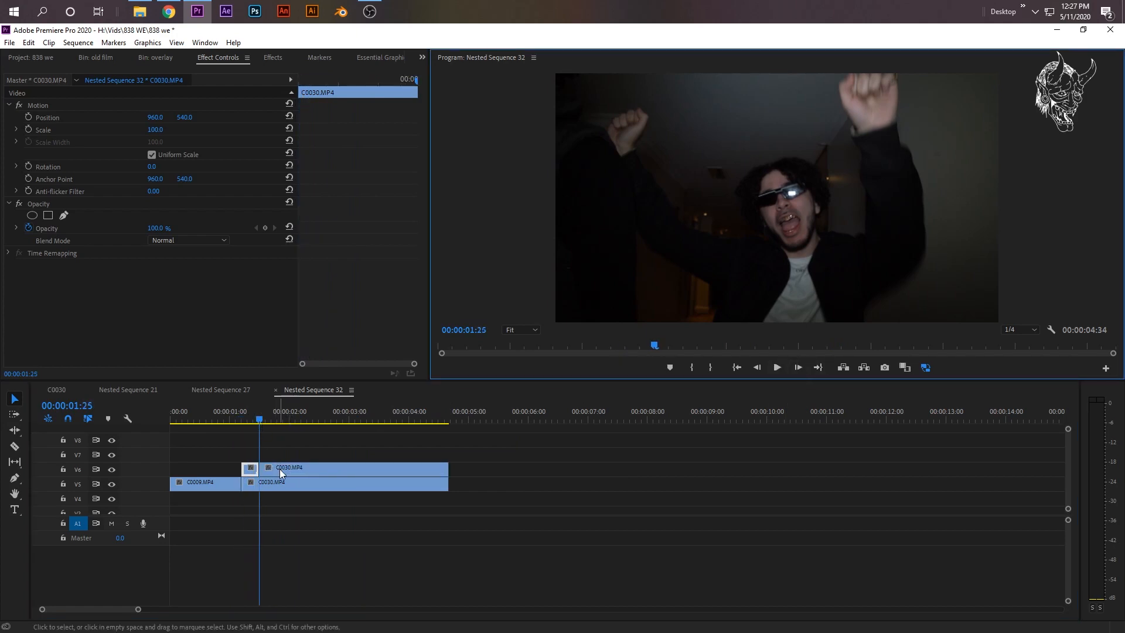
click(282, 469)
key(Delete)
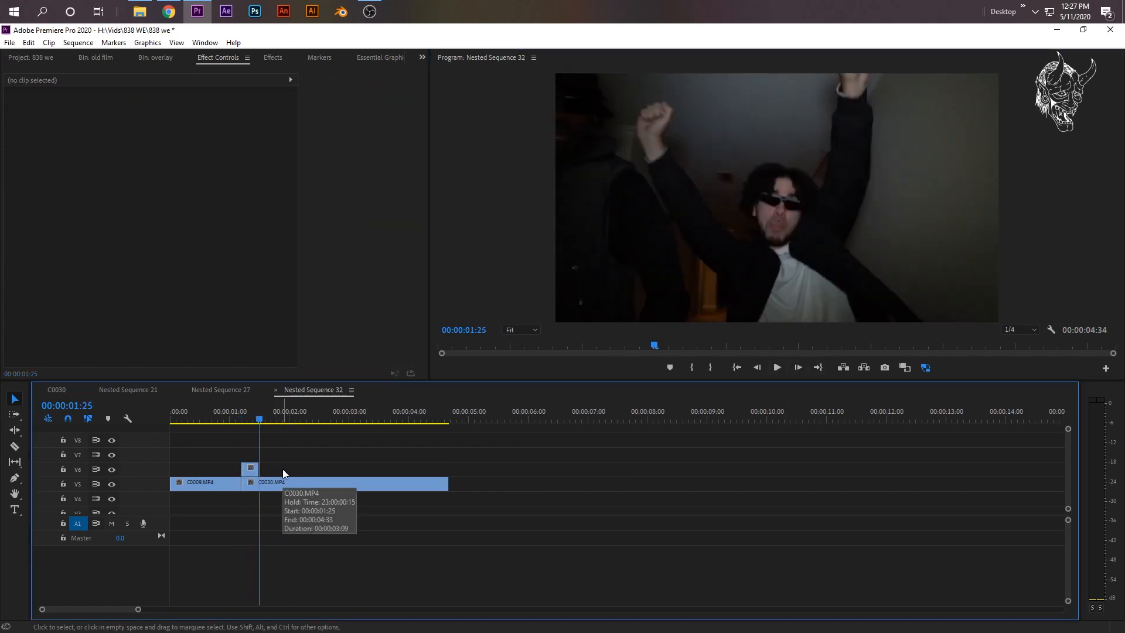
Begin a free-draw opacity mask on the short V6 clip at 00:00:01:10, tracing the outer edge of the image-right arm up past the fist.
mouse_move(223, 414)
mouse_down()
mouse_move(297, 413)
mouse_move(241, 414)
mouse_up()
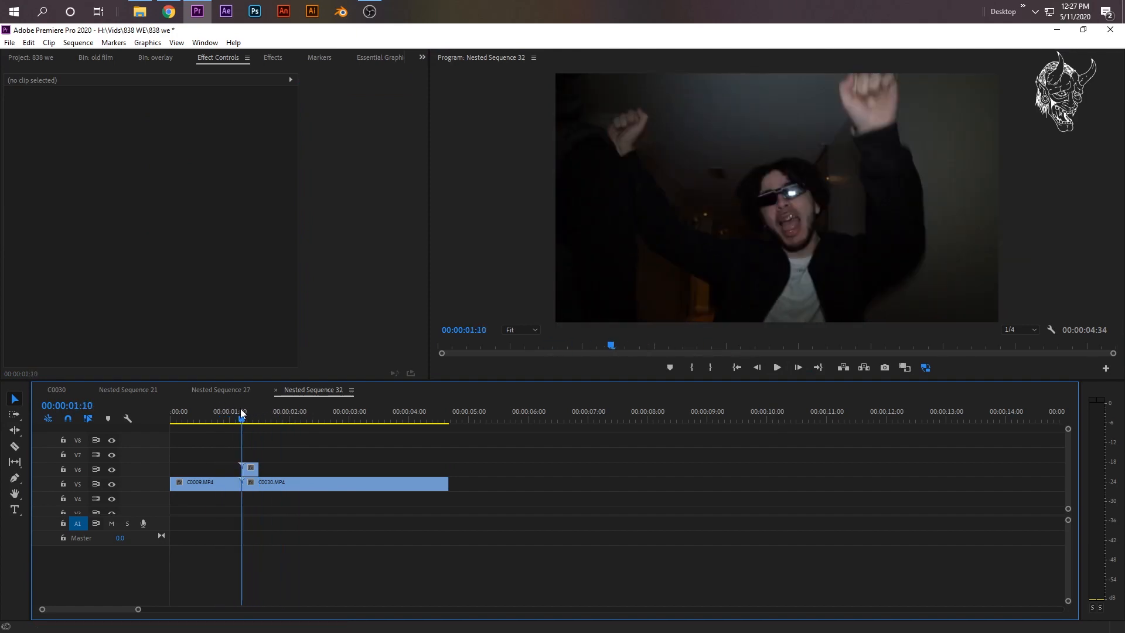
click(252, 467)
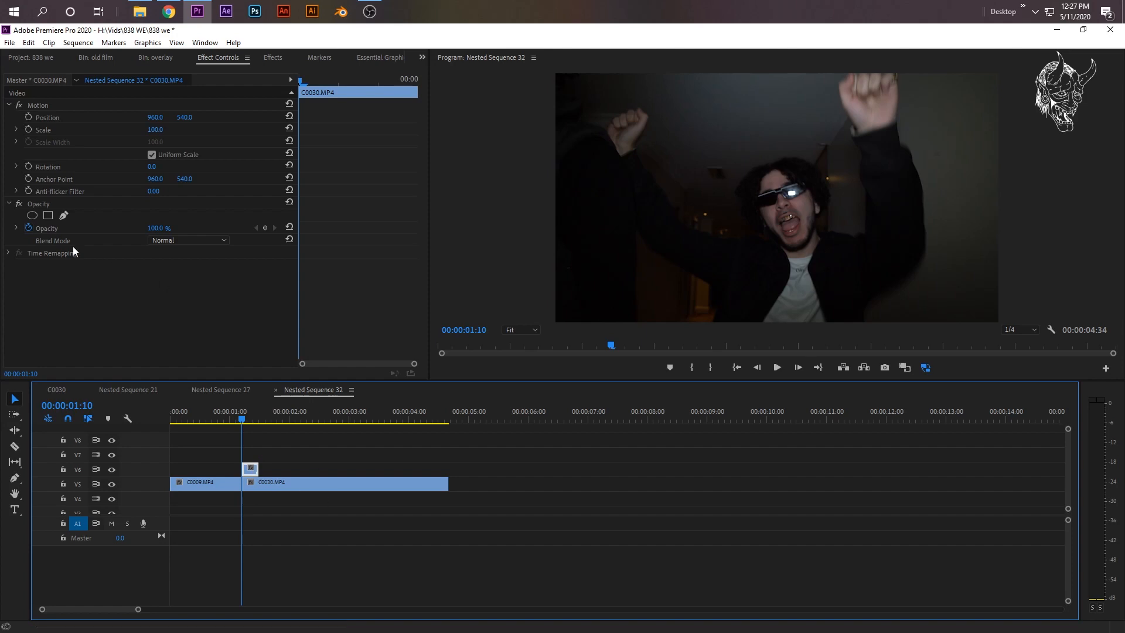
click(64, 215)
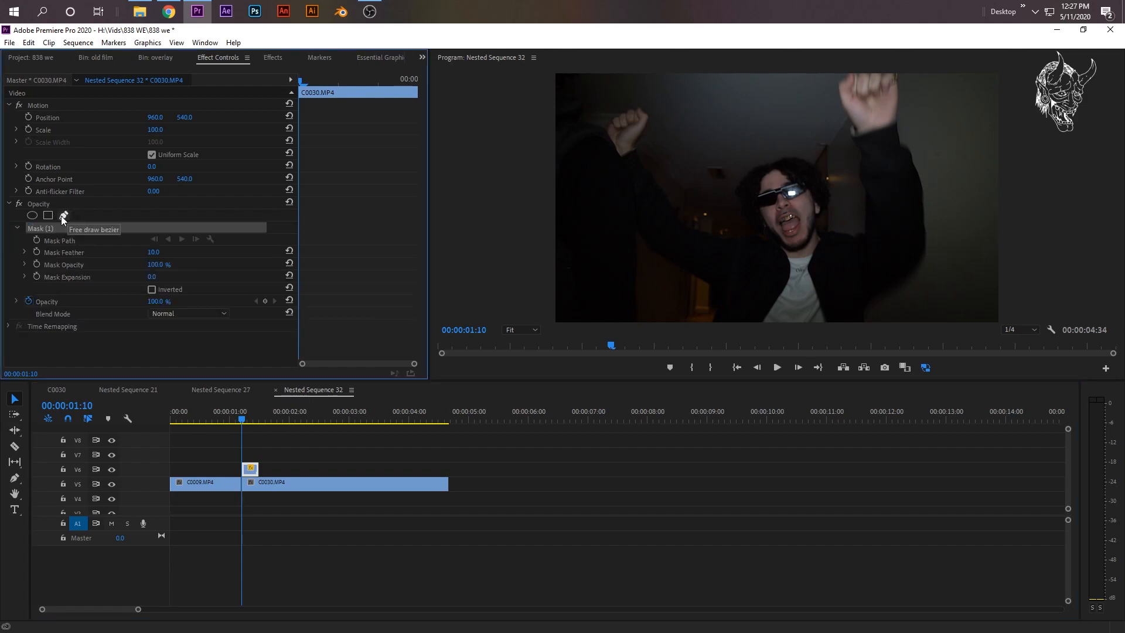
click(864, 318)
drag(872, 299, 882, 289)
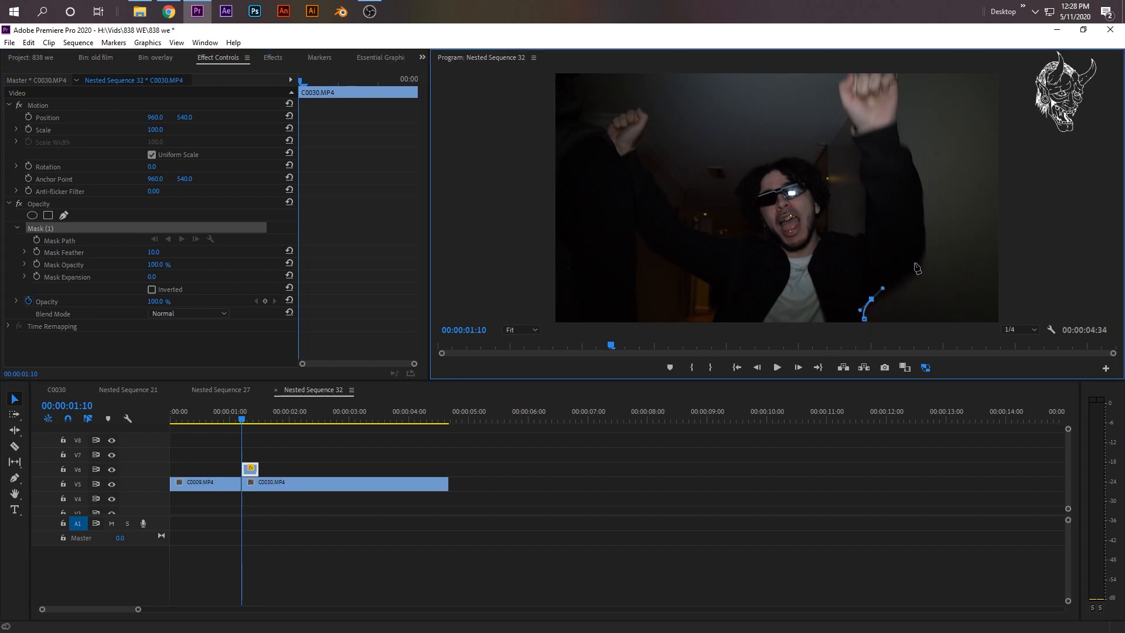
drag(924, 253, 925, 243)
drag(920, 178, 888, 63)
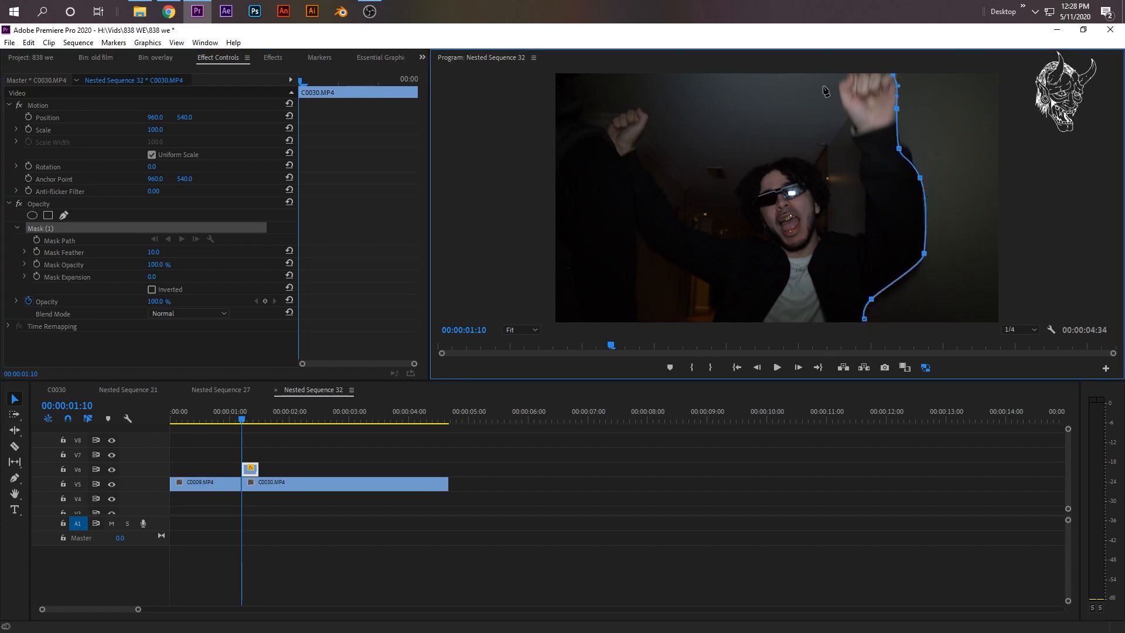
Continue the mask down the inner side of the image-right arm, along the shoulder and up the side of the face to the hair.
click(849, 118)
click(859, 143)
click(863, 172)
drag(867, 209, 818, 212)
click(865, 232)
click(828, 192)
click(806, 161)
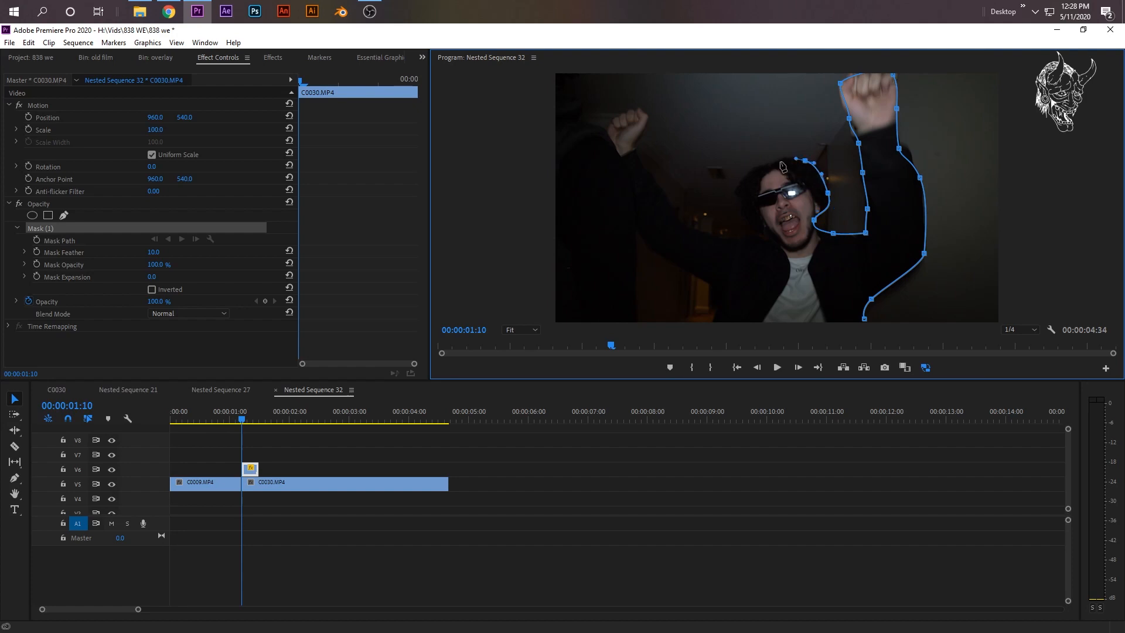
Trace the mask over the hair, down to the other shoulder and up the inner edge of the image-left arm to the fist.
click(772, 165)
drag(744, 177, 740, 188)
click(743, 205)
click(765, 233)
drag(738, 239, 682, 225)
click(662, 193)
drag(634, 150, 623, 112)
click(646, 128)
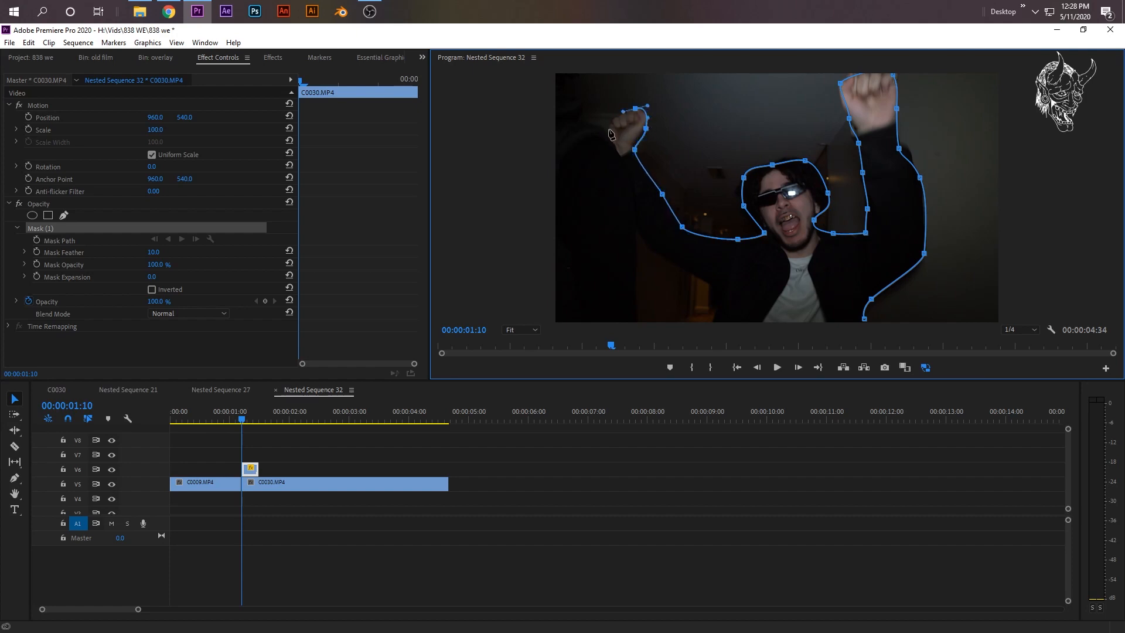
Trace the mask down the outer edge of the image-left arm and torso to the lower edge of the frame.
click(610, 129)
click(623, 164)
click(634, 210)
click(650, 248)
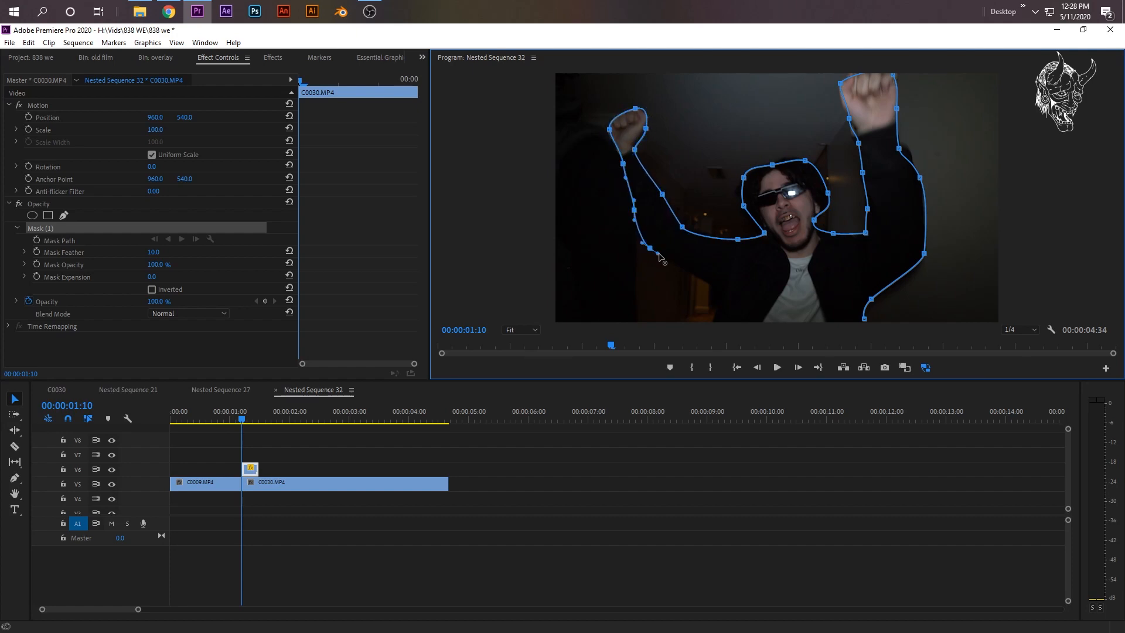
click(712, 282)
click(714, 321)
Adjust the mask points around the hair and neck to fit the head's outline more closely.
click(773, 163)
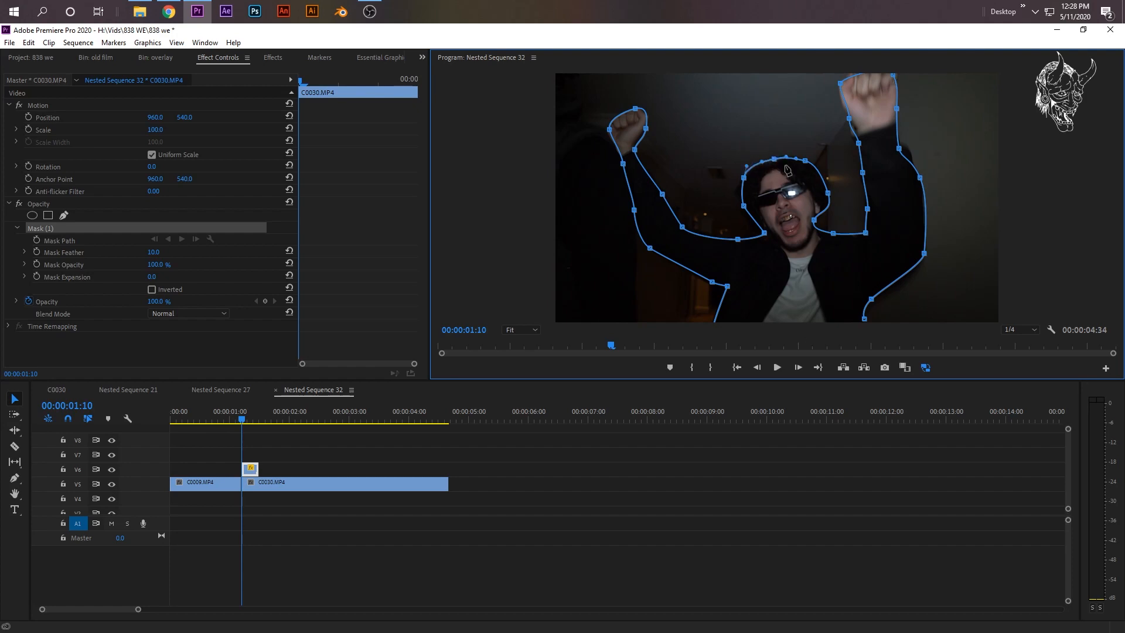
drag(744, 206, 736, 199)
drag(765, 234, 764, 233)
Close the mask path below the frame with the program view at 25%, and return the view to Fit.
click(521, 330)
click(520, 382)
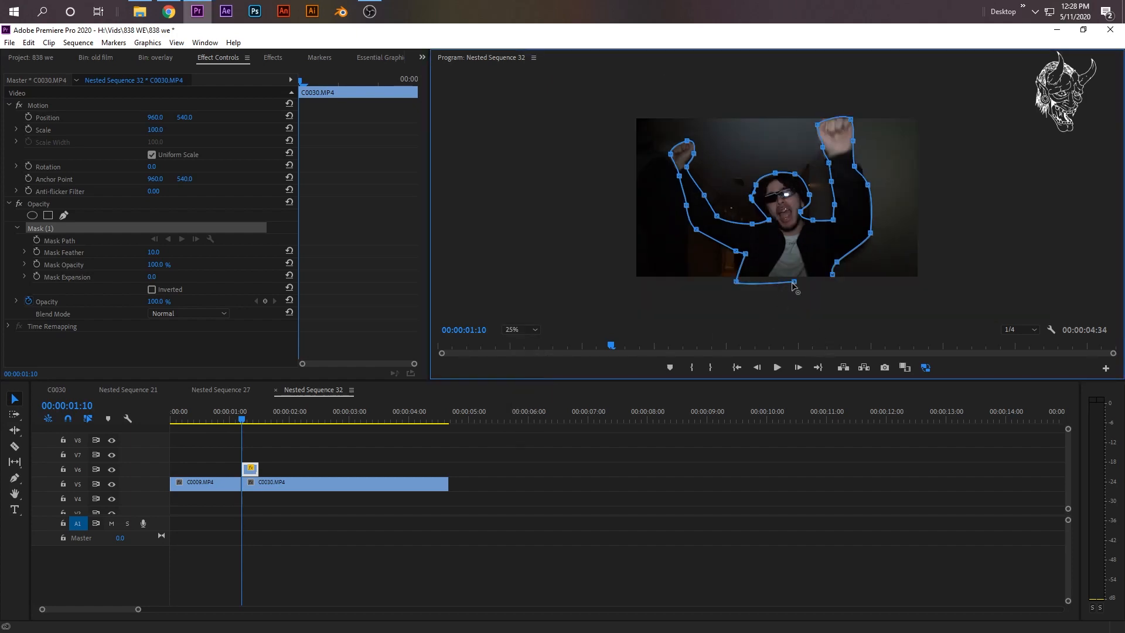
click(832, 274)
click(516, 330)
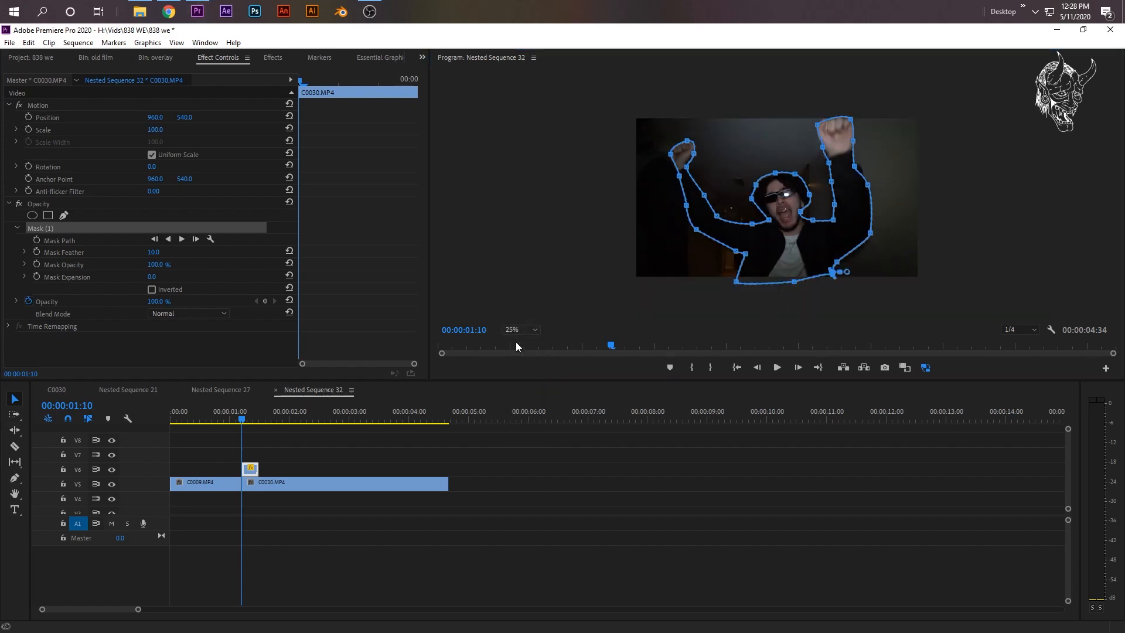
click(515, 343)
Move the masked V6 clip earlier so that it ends at the cut between C0009.MP4 and C0030.MP4.
drag(201, 420, 228, 419)
click(283, 468)
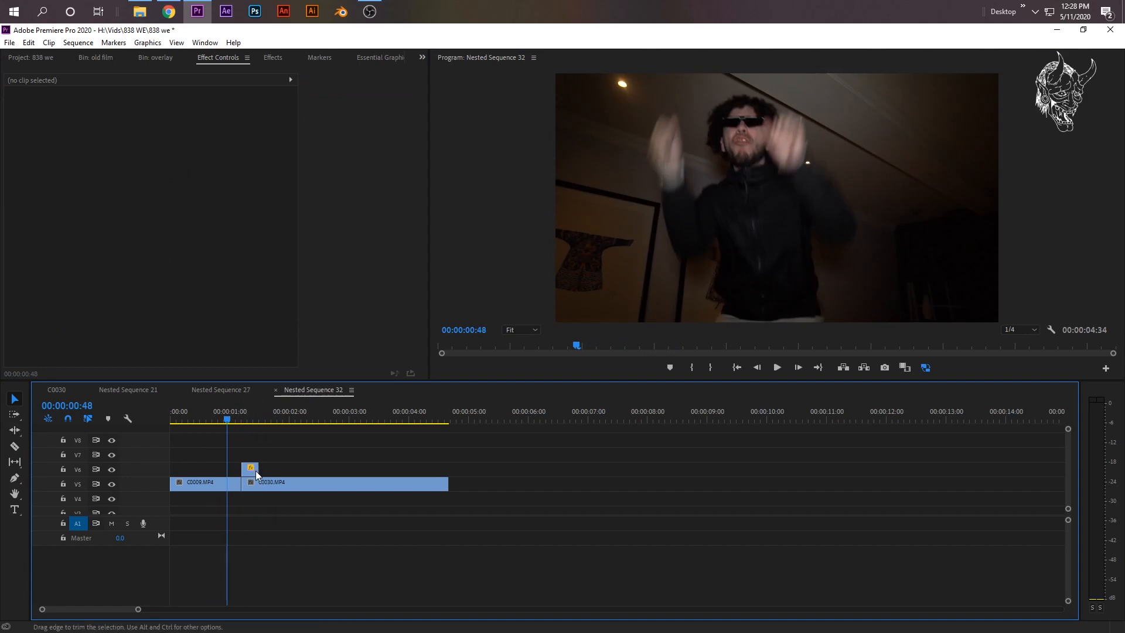
click(255, 471)
click(242, 419)
click(251, 471)
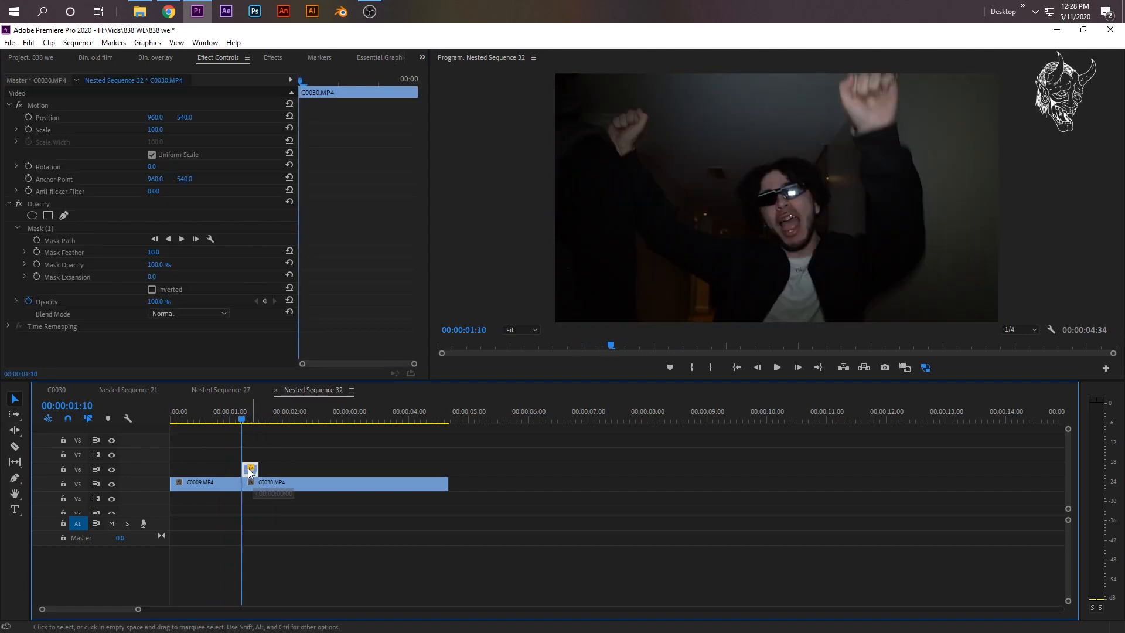
drag(249, 473, 231, 472)
Play back the section around the masked clip to check the cutout over C0009.MP4.
drag(221, 420, 202, 432)
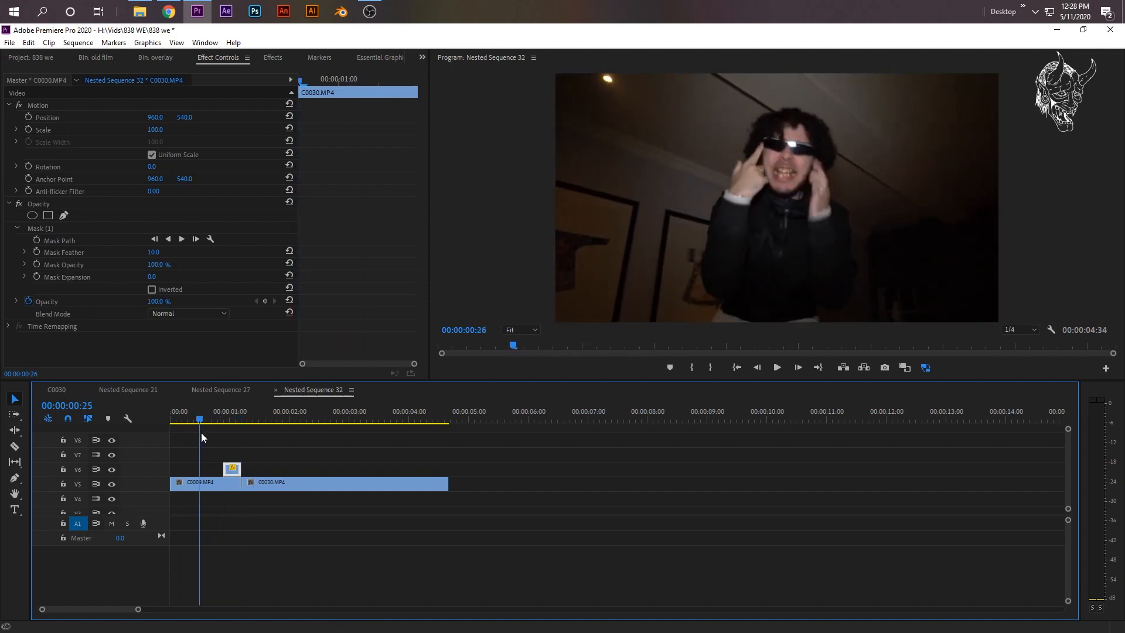
key(space)
key(space)
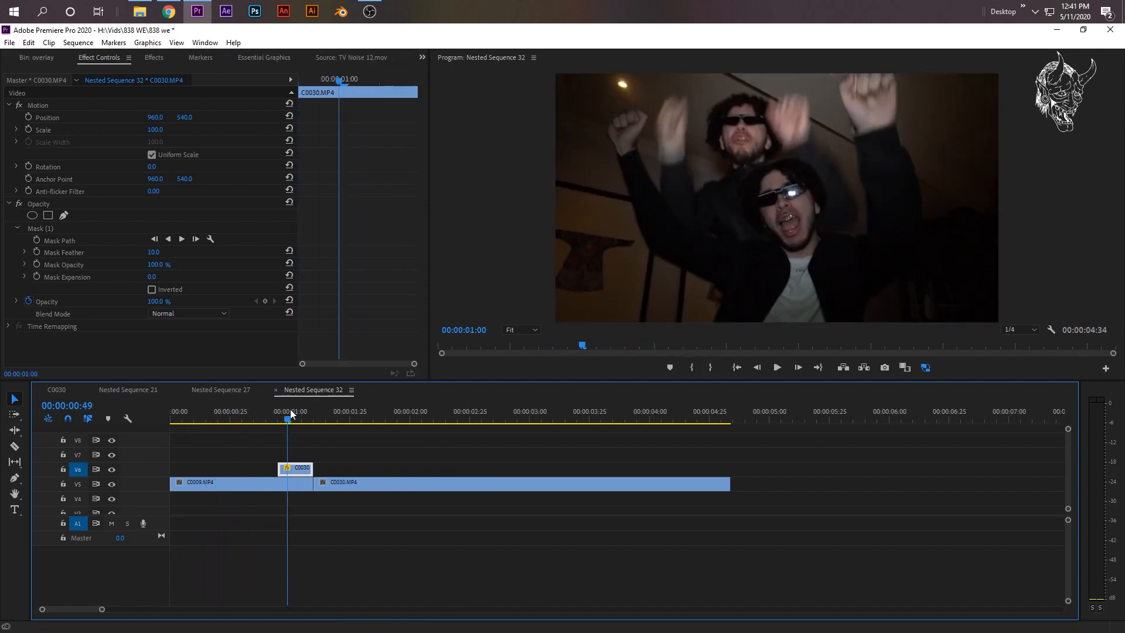
drag(290, 410, 266, 416)
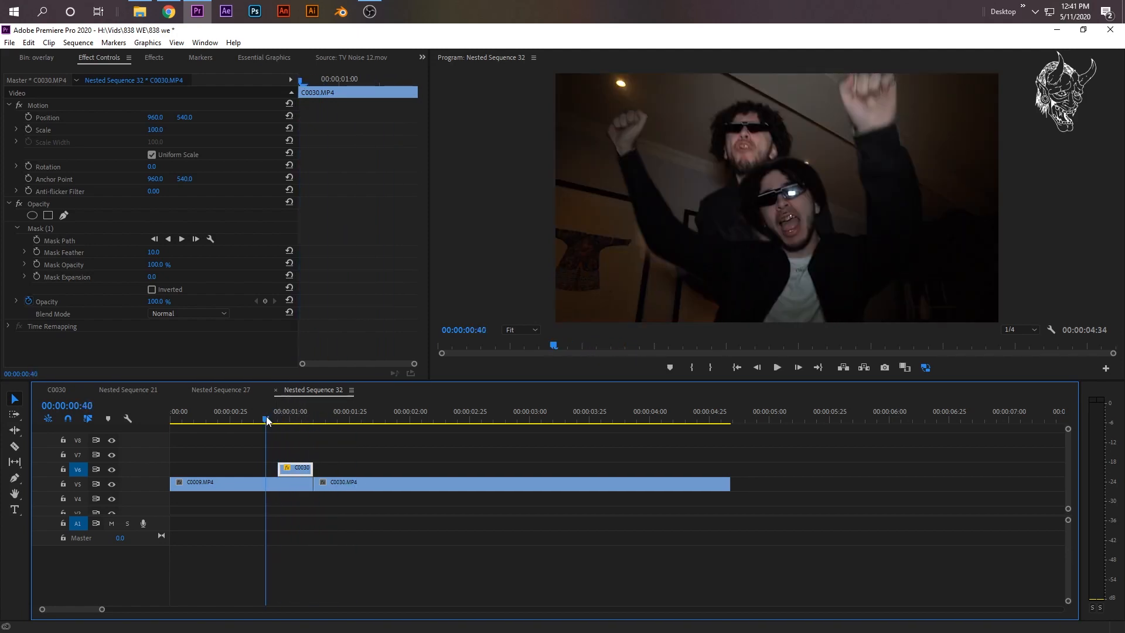
key(space)
click(301, 414)
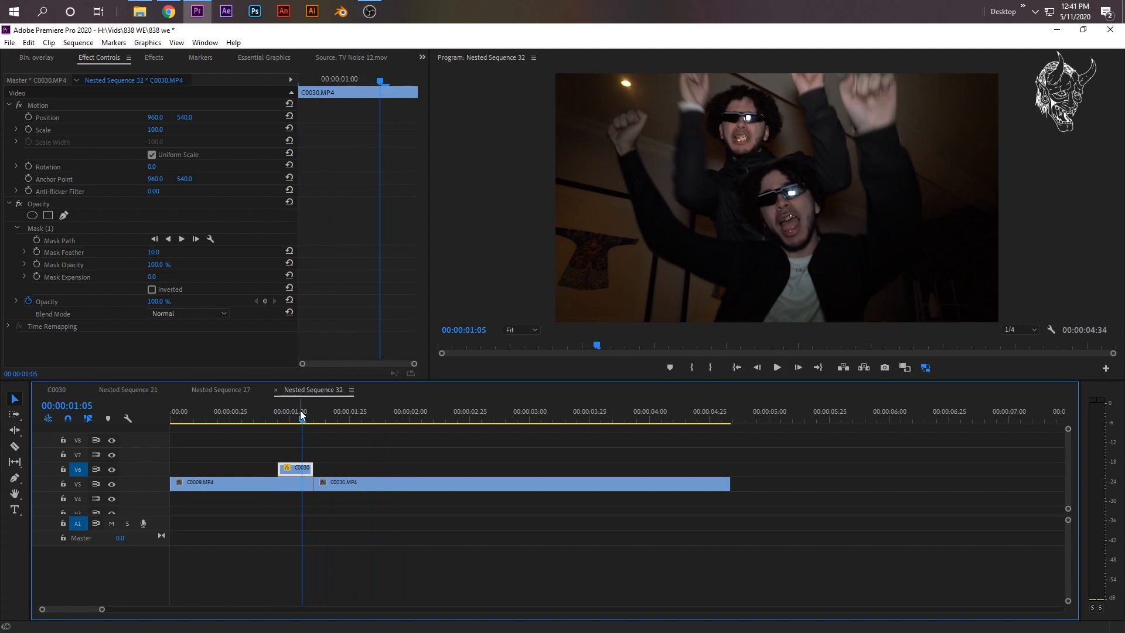
Search the effects for "vhs" and apply uni.VHS to the masked V6 clip.
click(153, 59)
drag(38, 73, 4, 69)
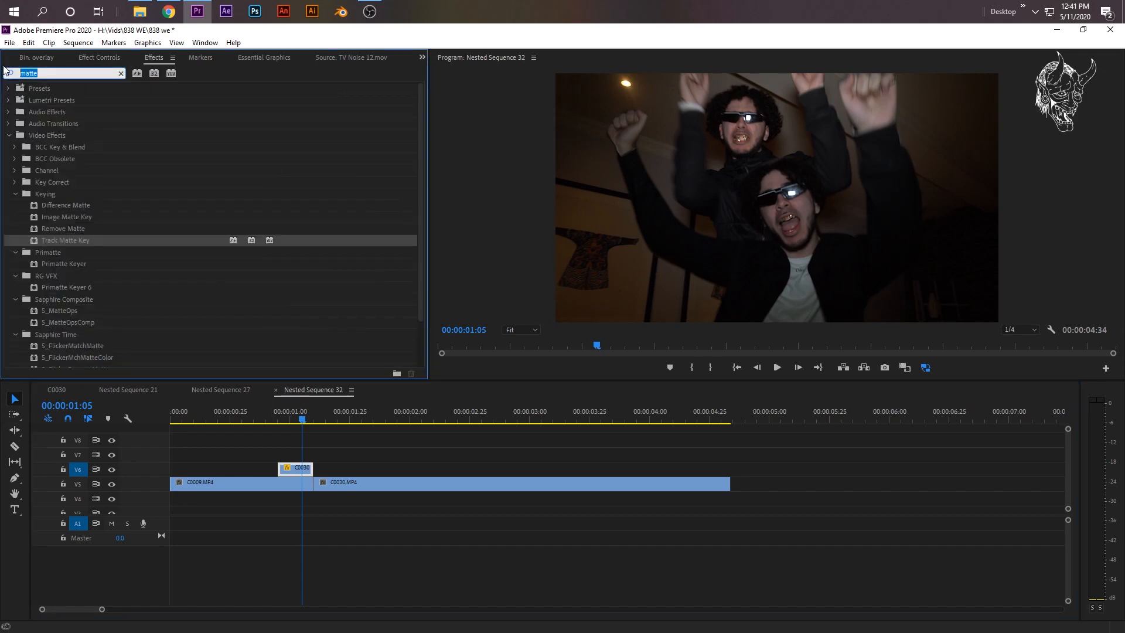
text(vhs)
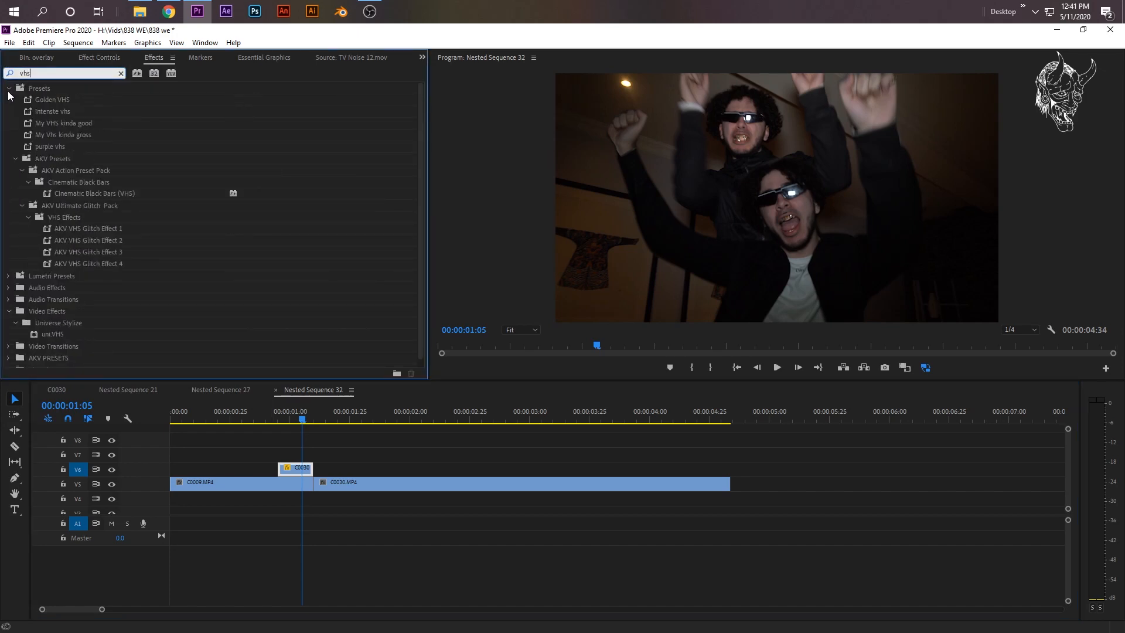
click(8, 89)
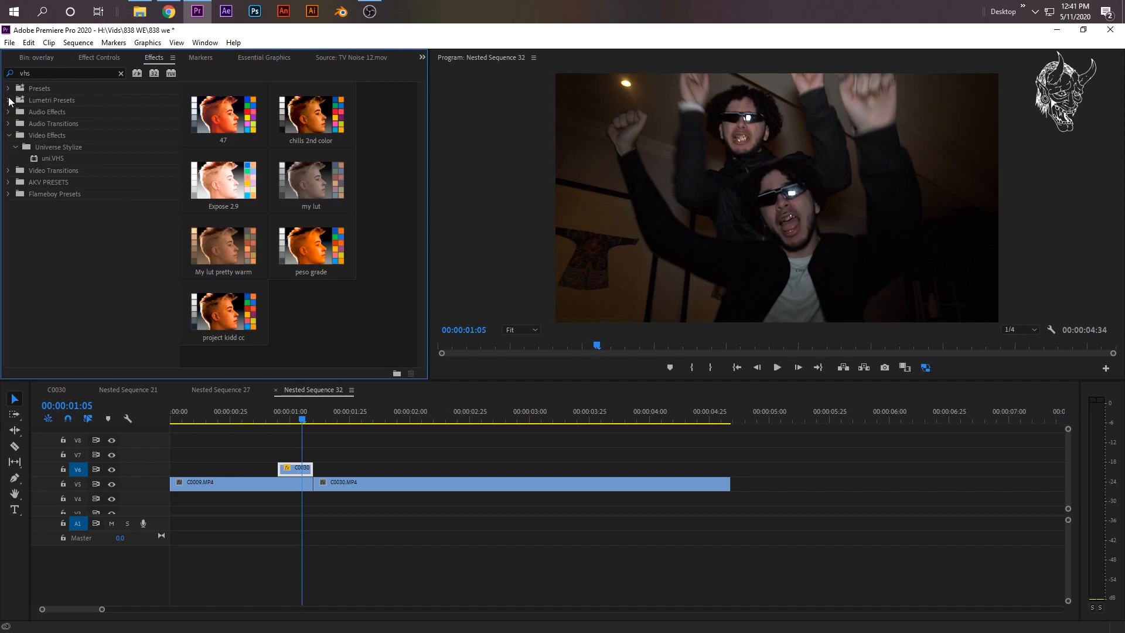
click(52, 157)
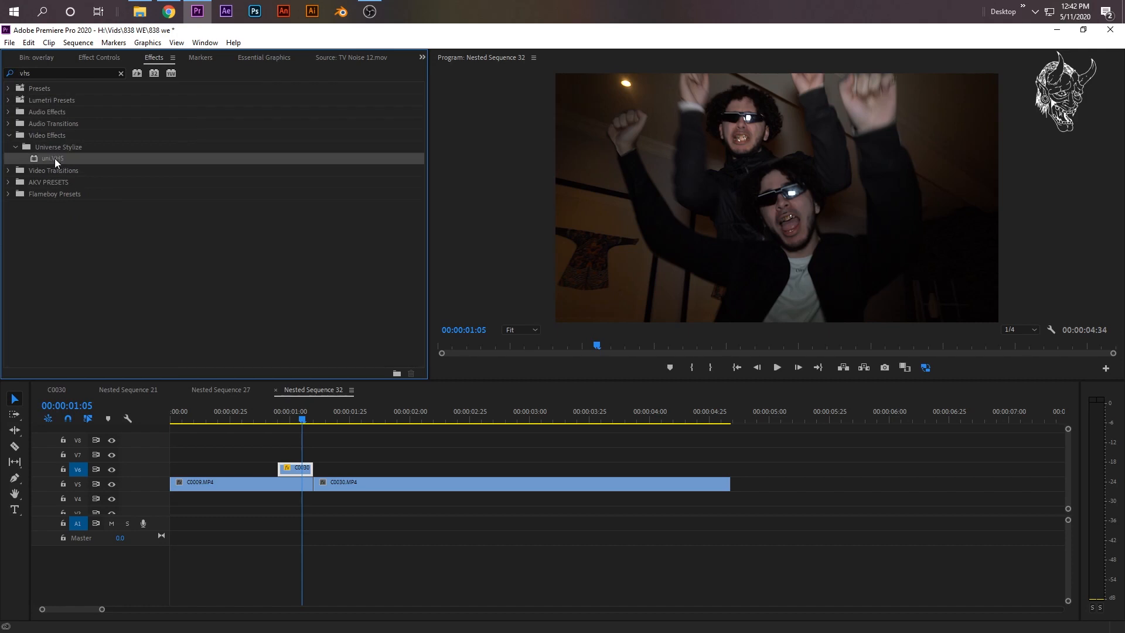
drag(50, 159, 296, 472)
Set the uni.VHS effect's Frame Style to Original and its preset to Bad Tracking.
mouse_move(279, 423)
mouse_down()
mouse_move(271, 417)
mouse_move(297, 419)
mouse_up()
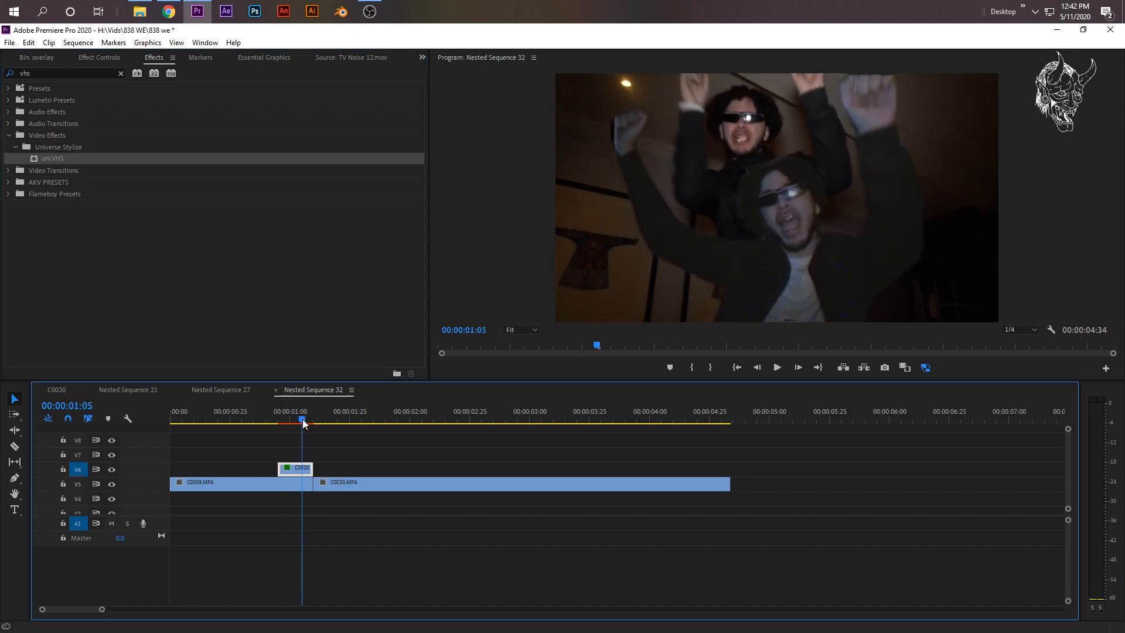
click(120, 57)
scroll(115, 308, down, 4)
click(193, 283)
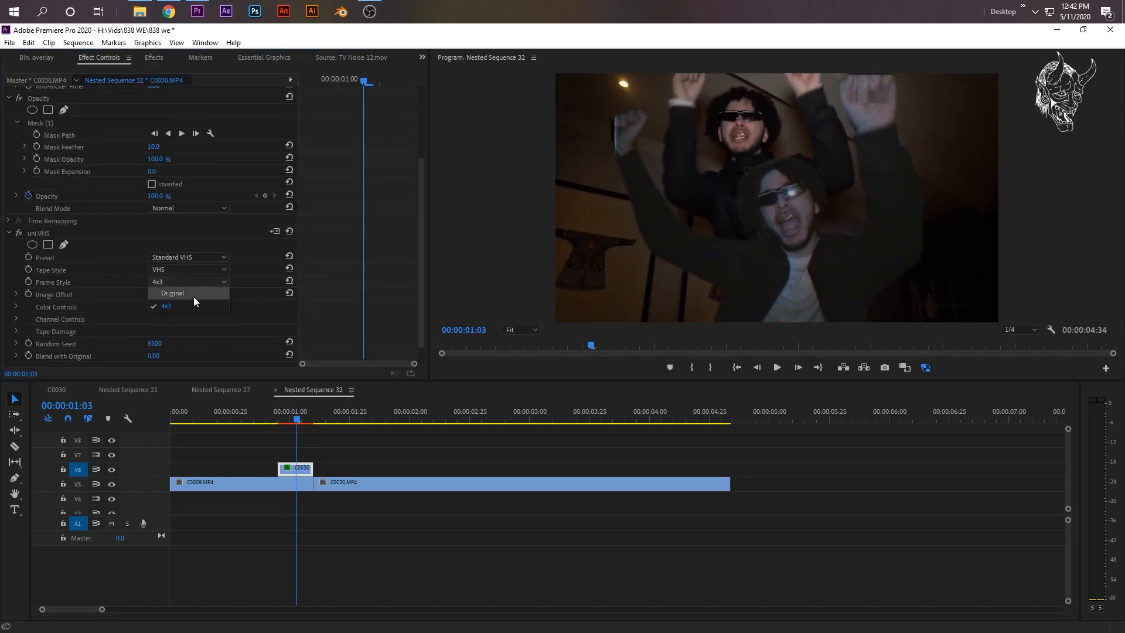
click(192, 295)
click(207, 257)
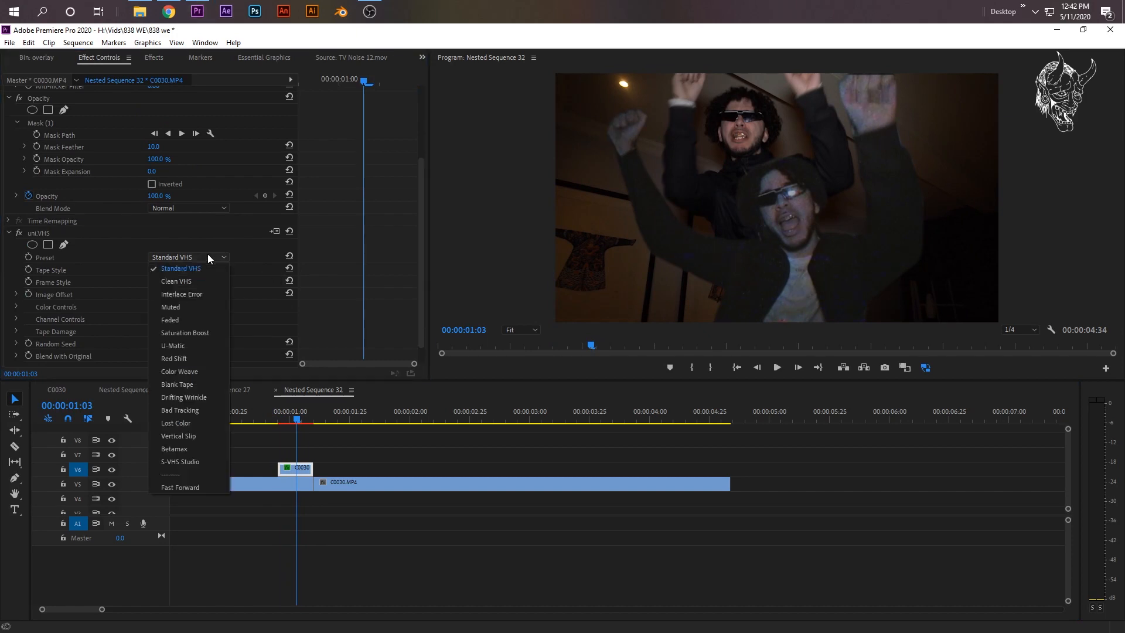
click(217, 409)
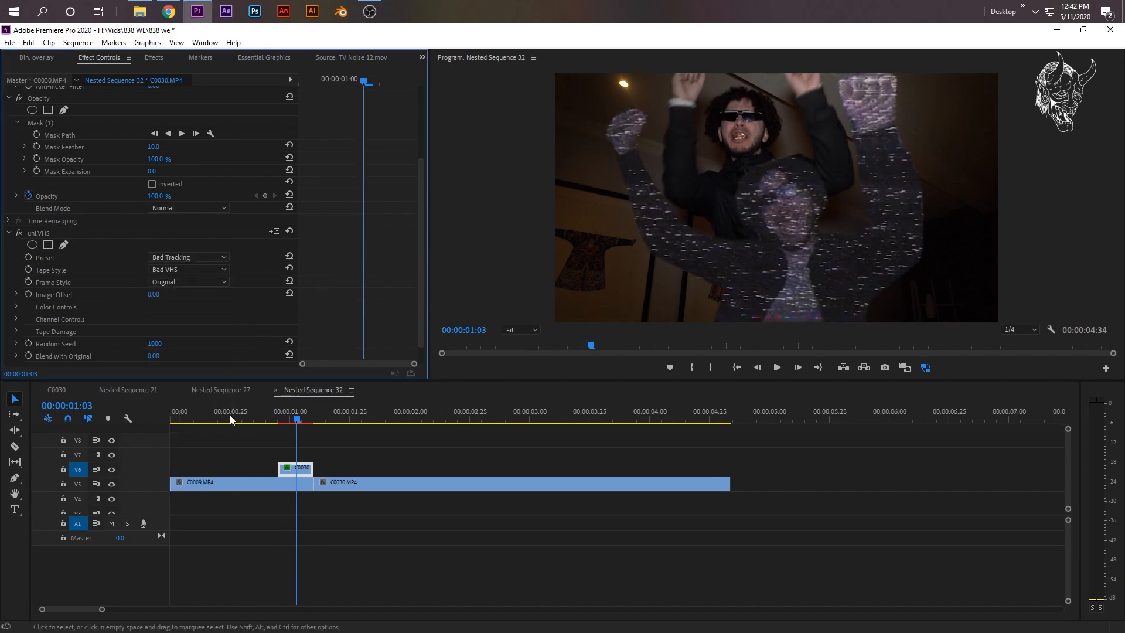
Play back the transition to check the VHS-distorted cutout leading into the next clip.
click(777, 368)
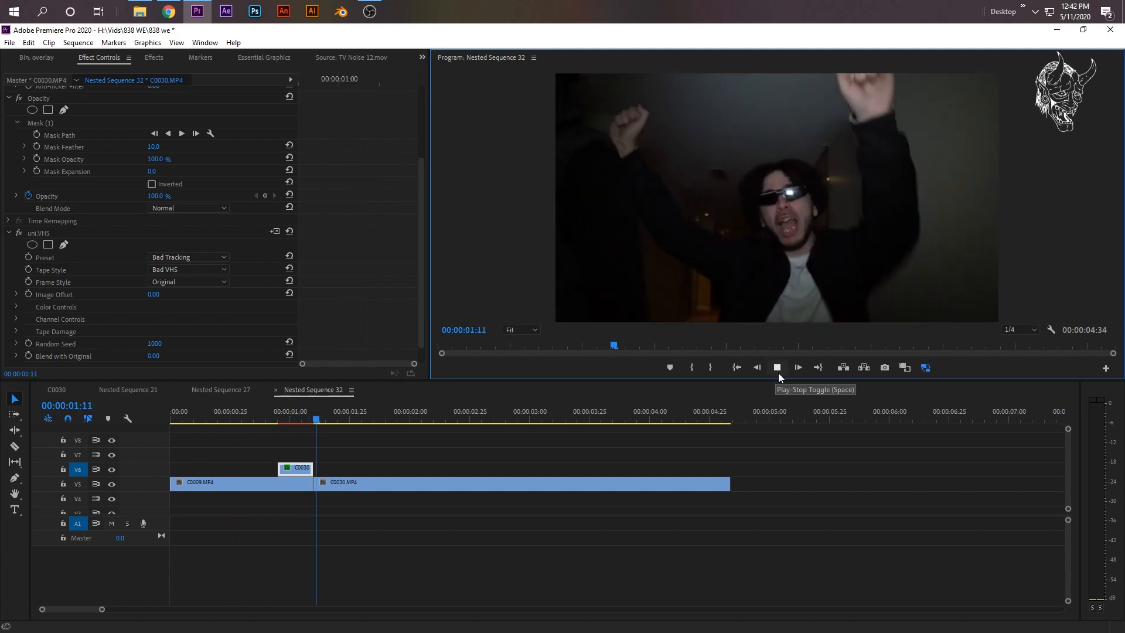
click(259, 418)
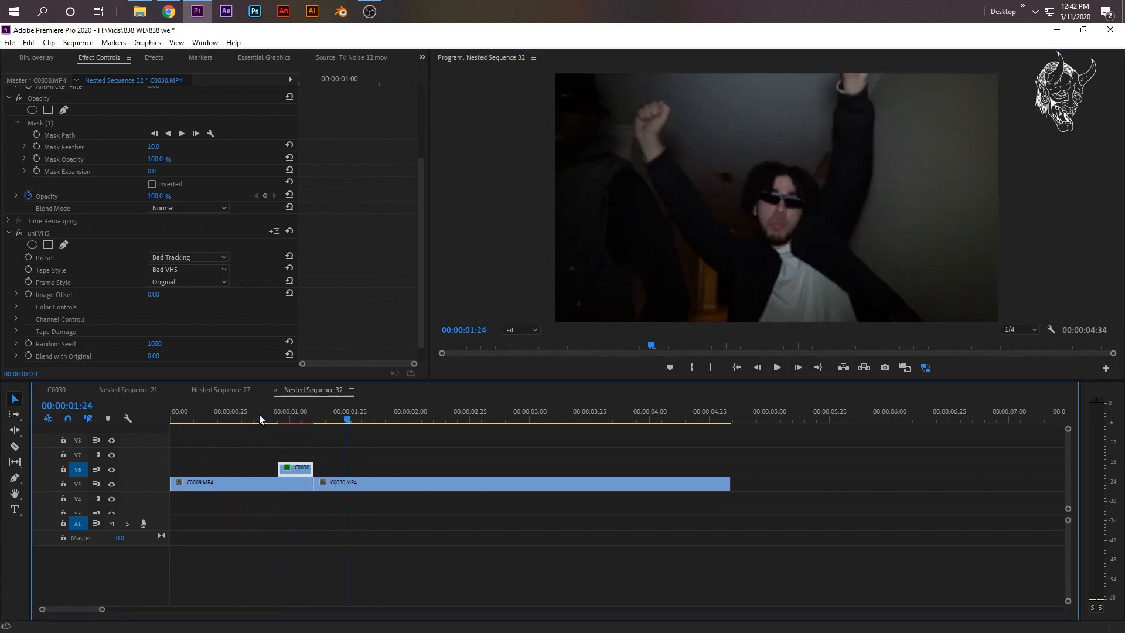
click(259, 418)
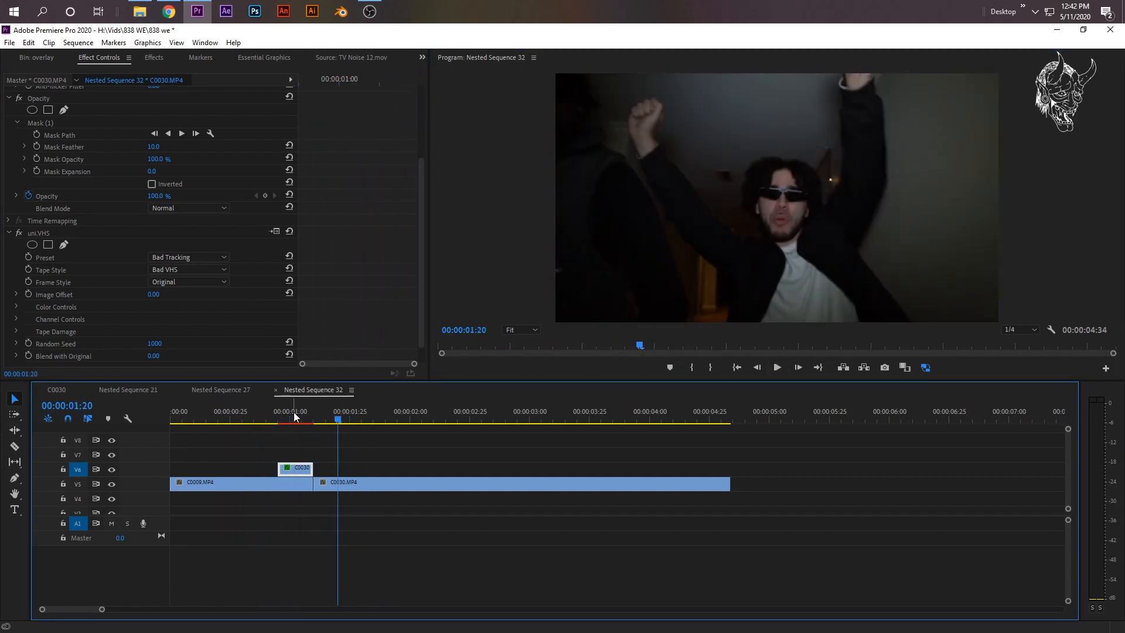
click(293, 411)
key(Up)
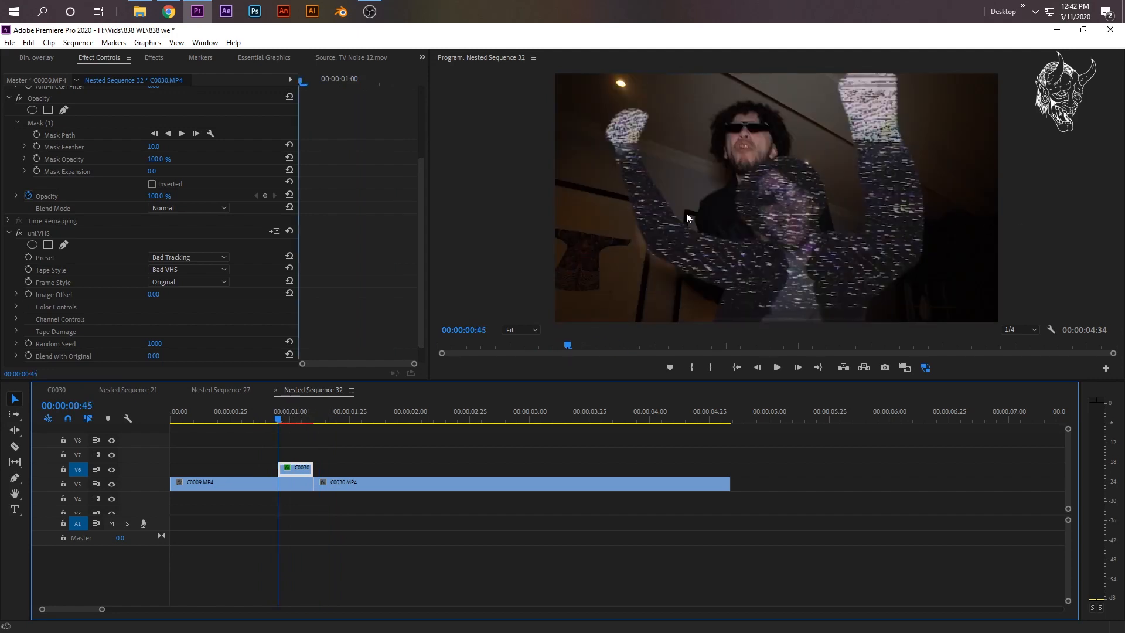
key(space)
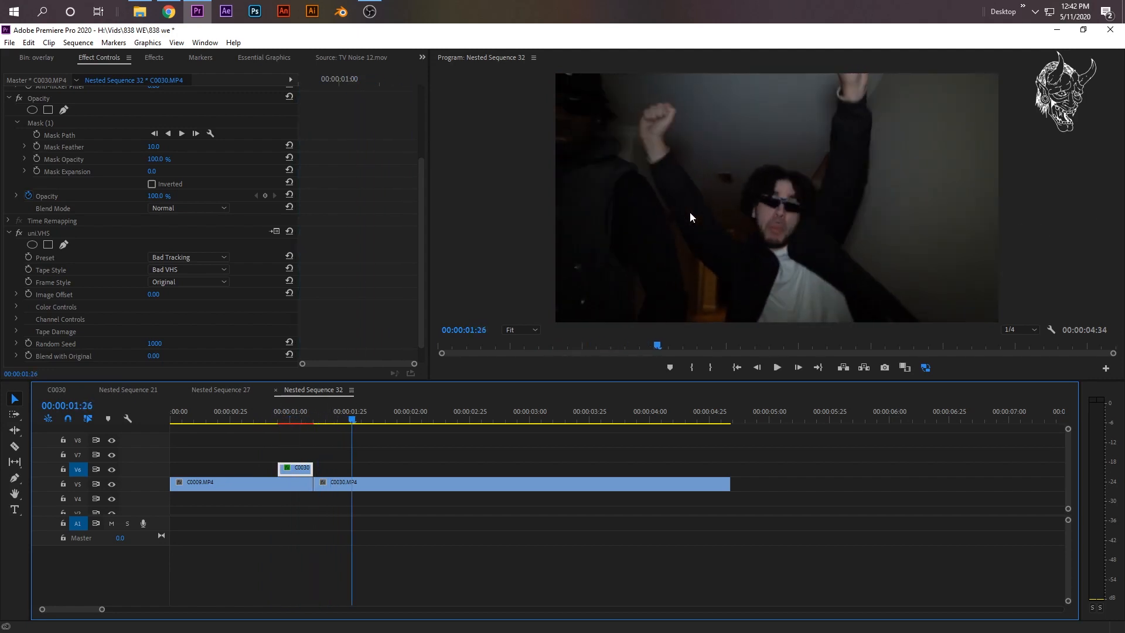
At the masked clip's start, 00:00:00:45, shift the clip sideways to a horizontal position of 1079.
click(249, 418)
key(Down)
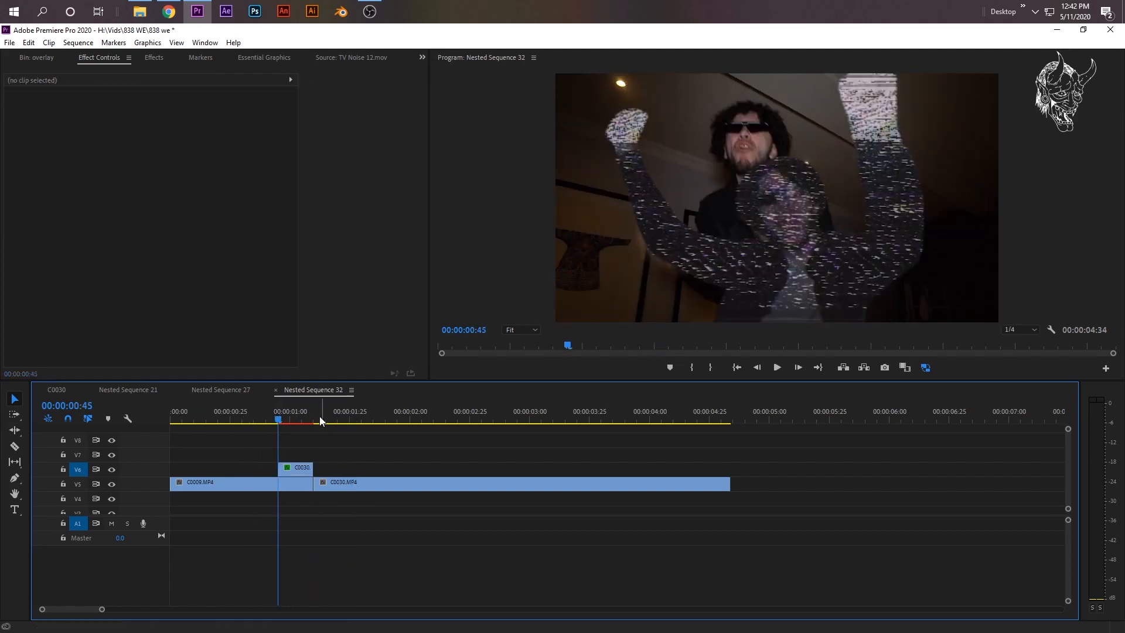
click(289, 470)
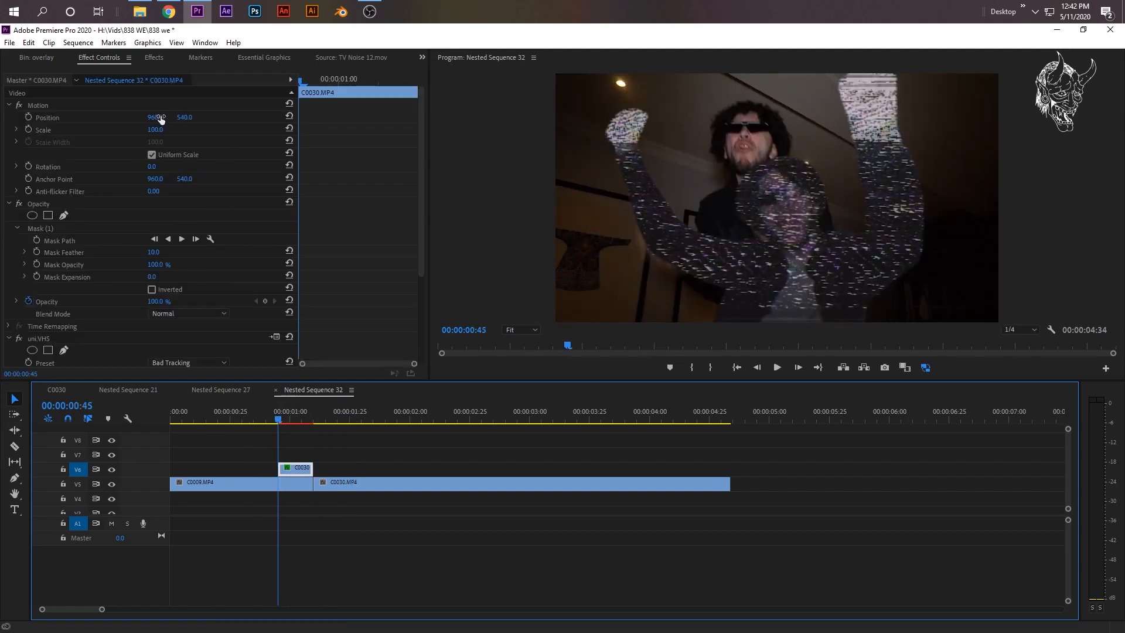
drag(156, 117, 226, 117)
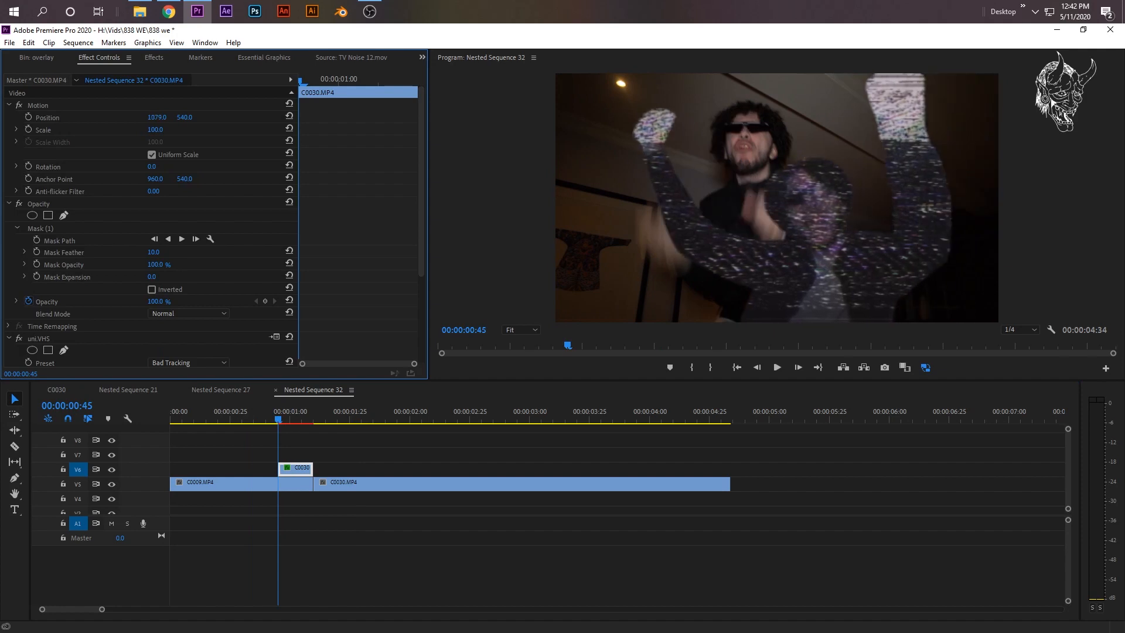
click(29, 116)
drag(153, 119, 1122, 119)
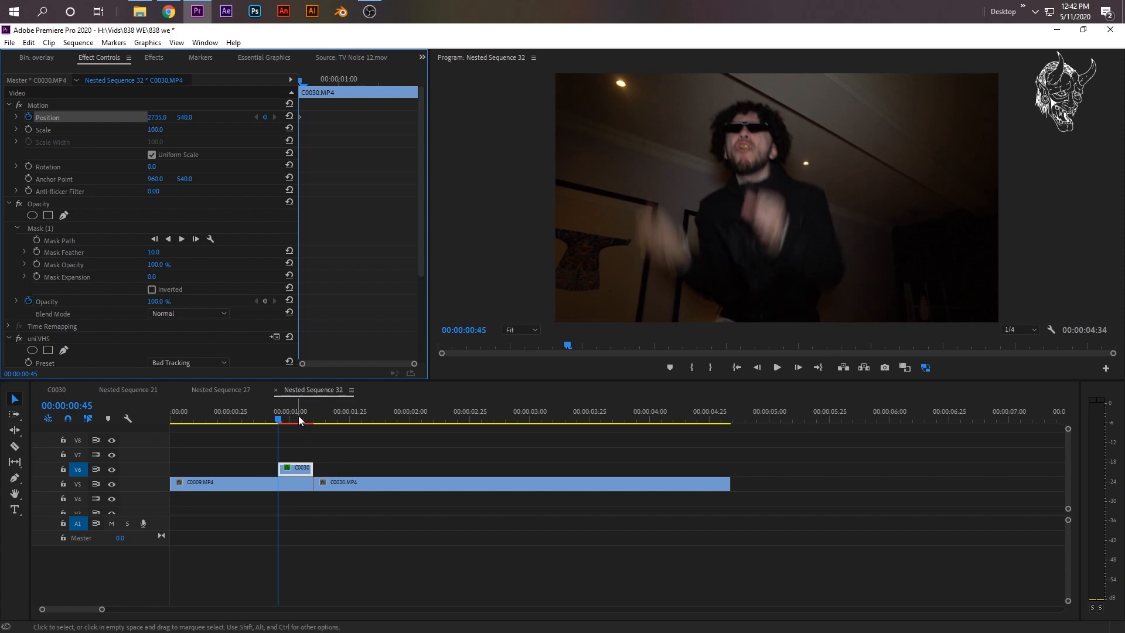
mouse_move(298, 416)
mouse_down()
mouse_move(313, 414)
mouse_move(271, 421)
mouse_move(296, 424)
mouse_up()
click(295, 117)
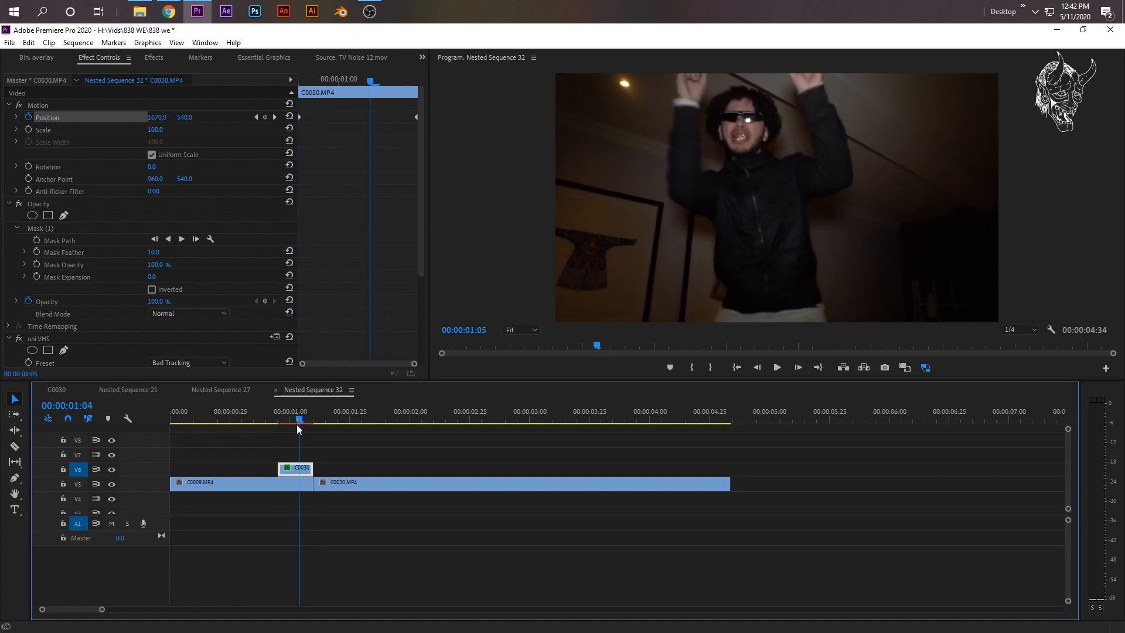
click(411, 125)
drag(412, 125, 419, 111)
key(Delete)
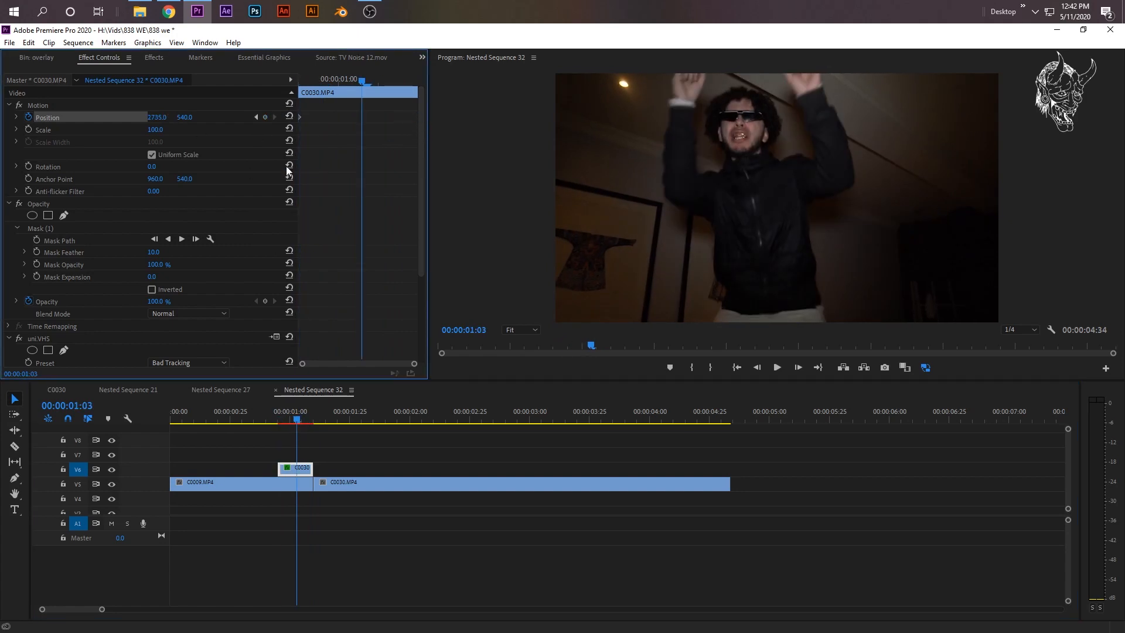
Remove the masked clip's position keyframes and reset its position to 960, 540.
click(28, 117)
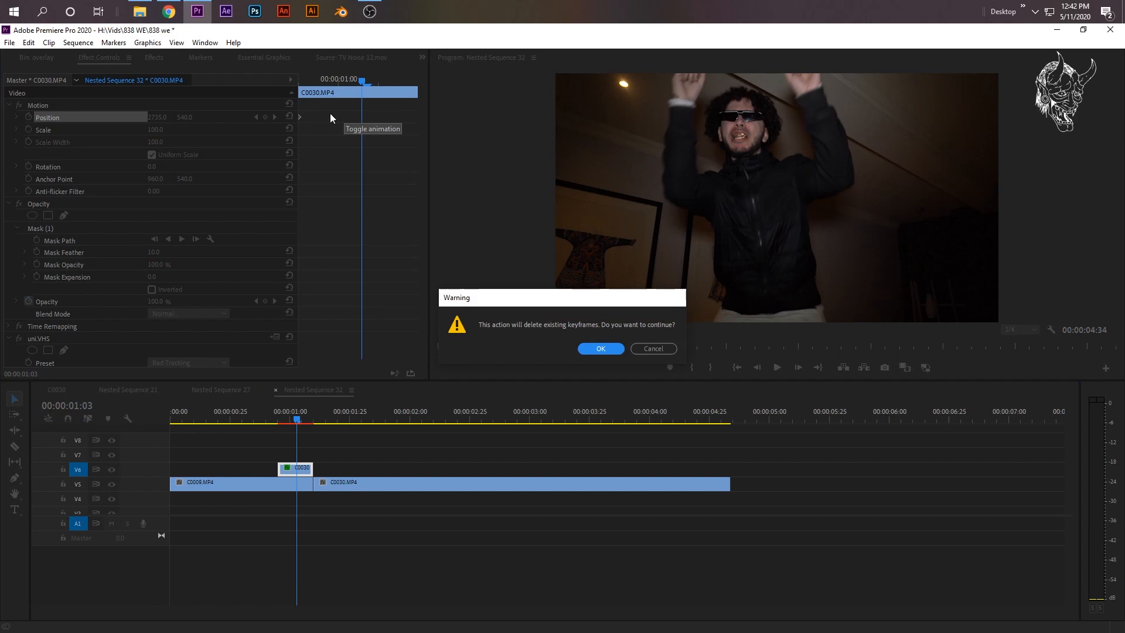
click(598, 351)
drag(335, 88, 231, 101)
click(289, 115)
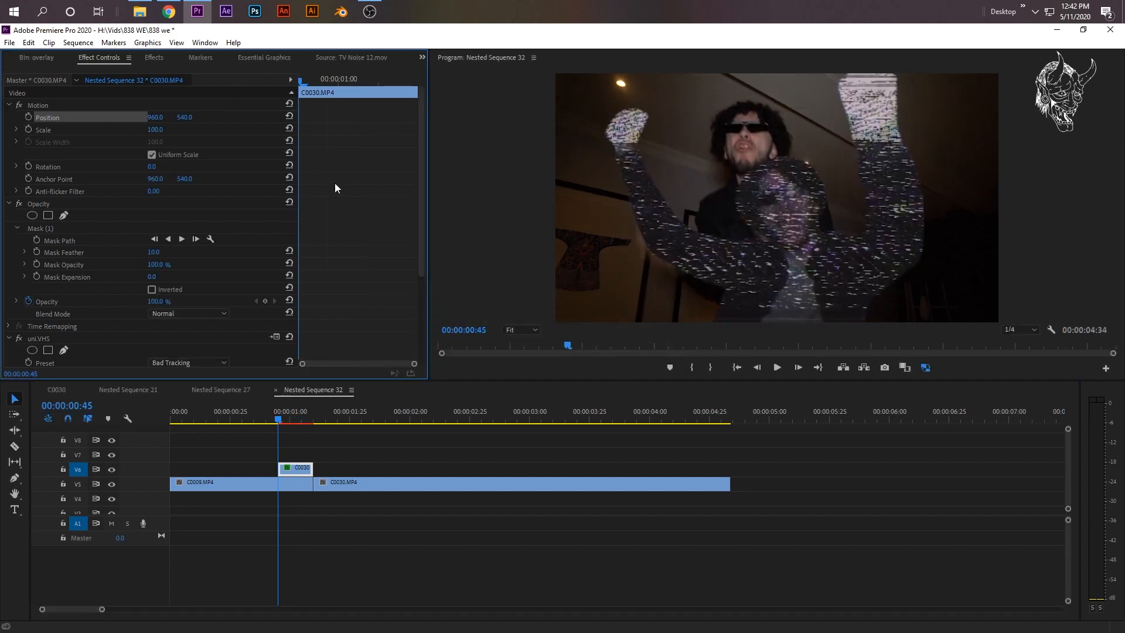
Nest the masked V6 clip into its own sequence, keeping the suggested name.
right_click(298, 467)
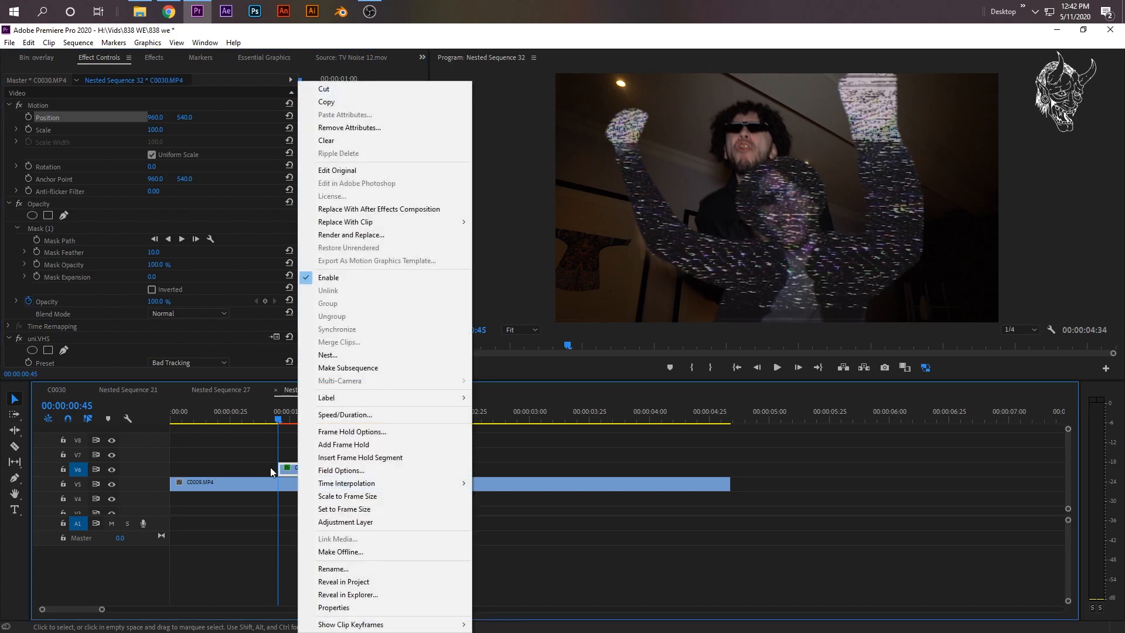
click(346, 354)
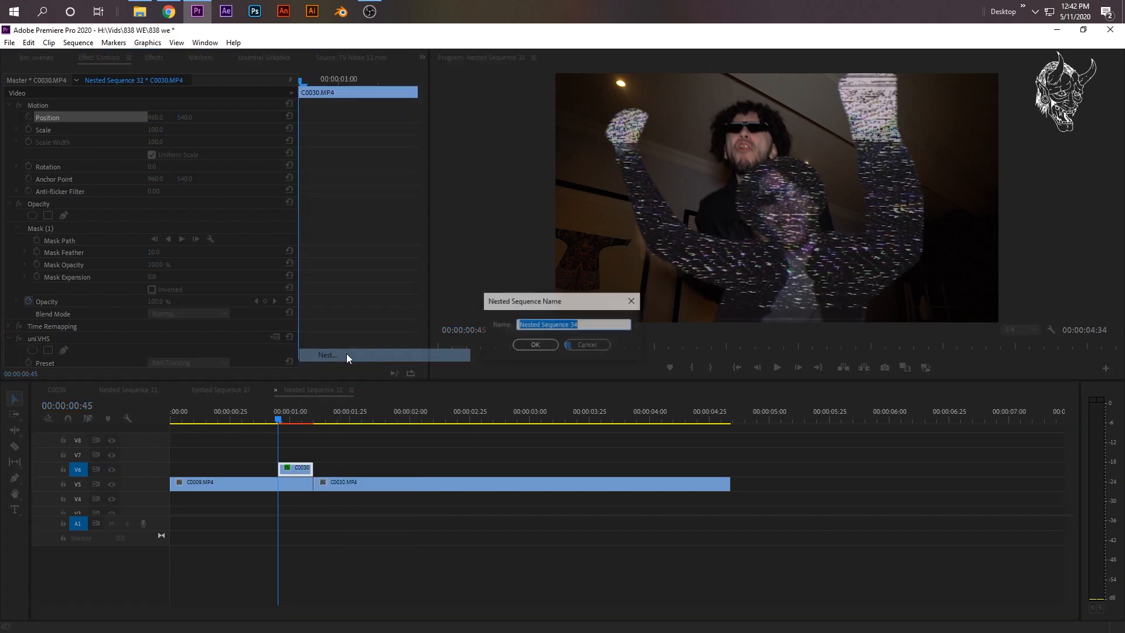
click(545, 347)
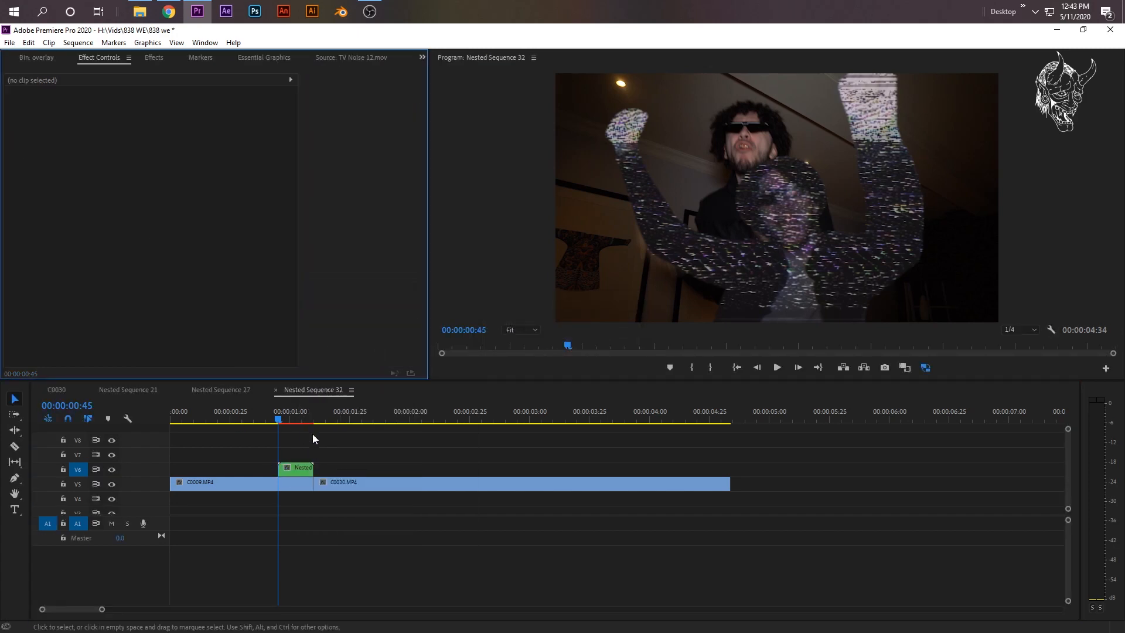
Keyframe the nested clip's horizontal position from 2804 at 00:00:00:45 to 960 at the clip's end and preview the slide-in.
click(297, 468)
click(28, 117)
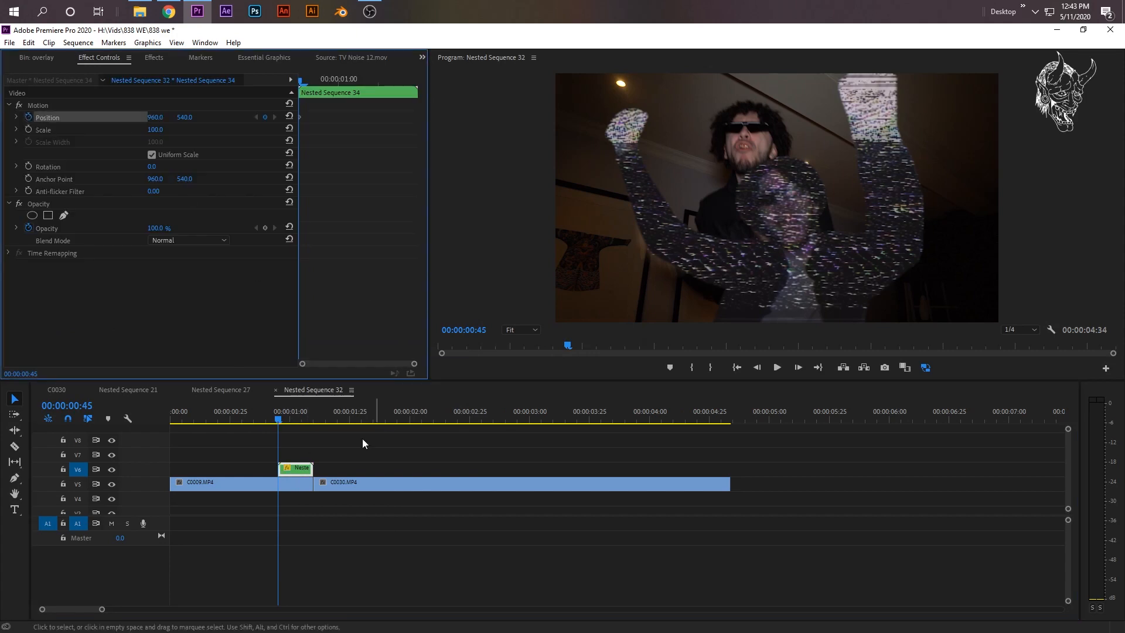
click(301, 417)
drag(153, 121, 384, 121)
mouse_move(299, 117)
mouse_down()
mouse_move(420, 121)
mouse_move(297, 118)
mouse_up()
drag(371, 83, 305, 89)
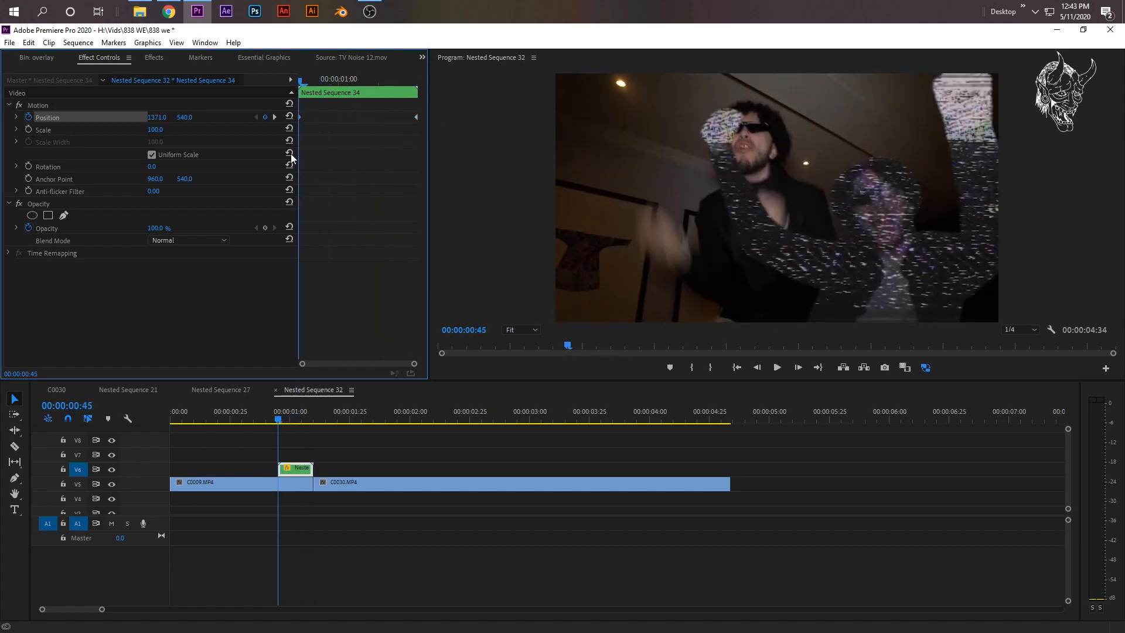
key(space)
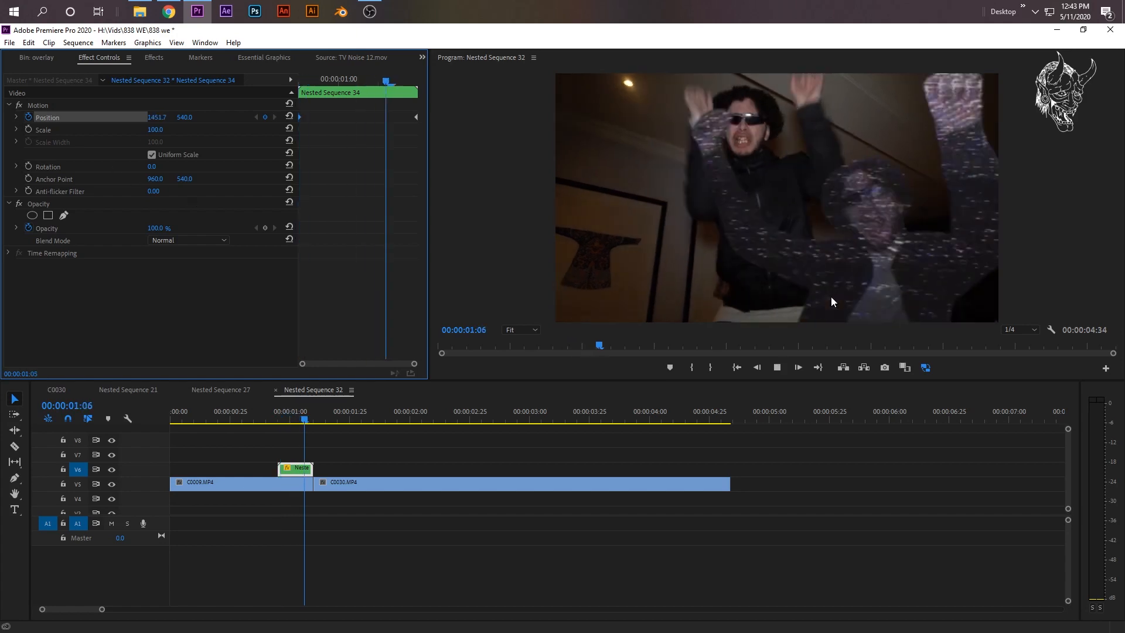
Move the ending position keyframe to 00:00:01:04 and play back the faster slide-in.
drag(287, 416, 299, 415)
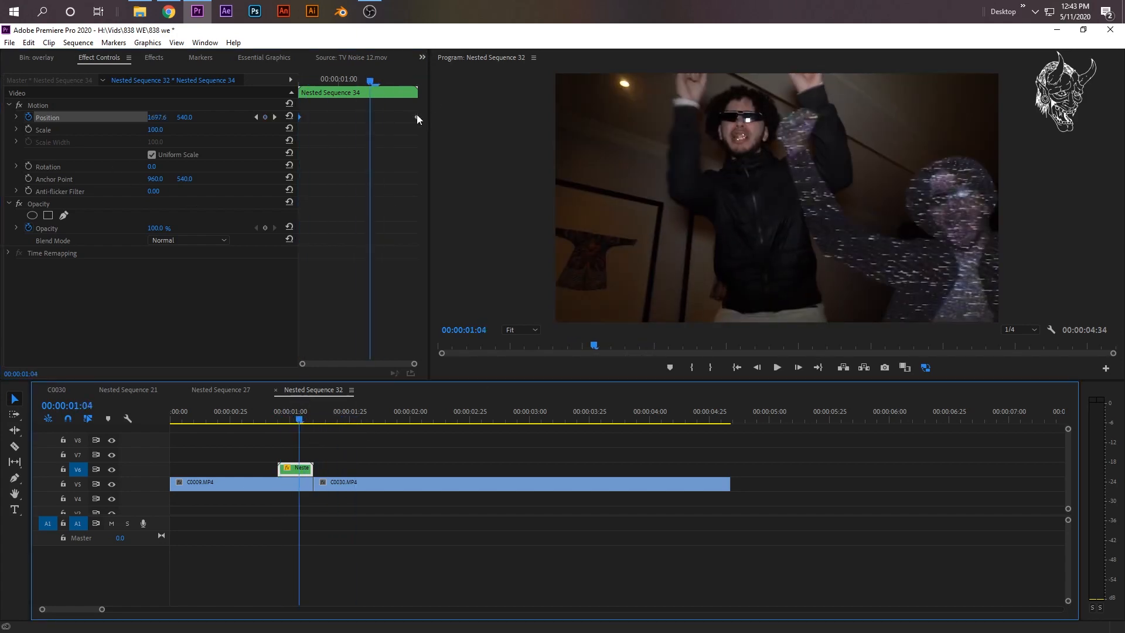
click(256, 408)
key(space)
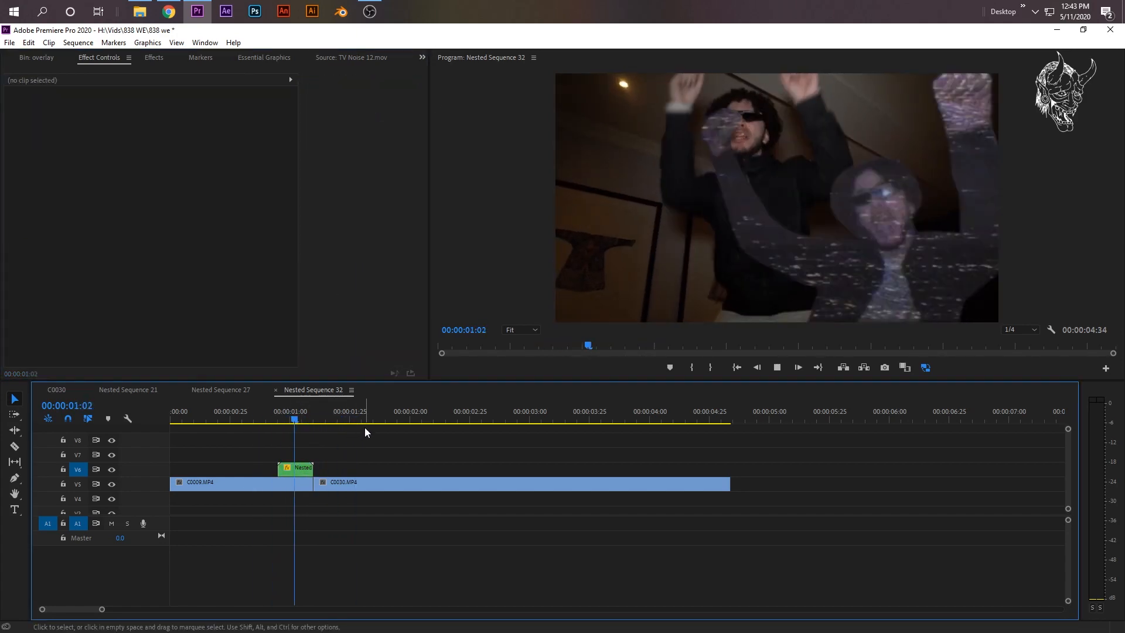
key(space)
click(261, 410)
key(space)
key(space)
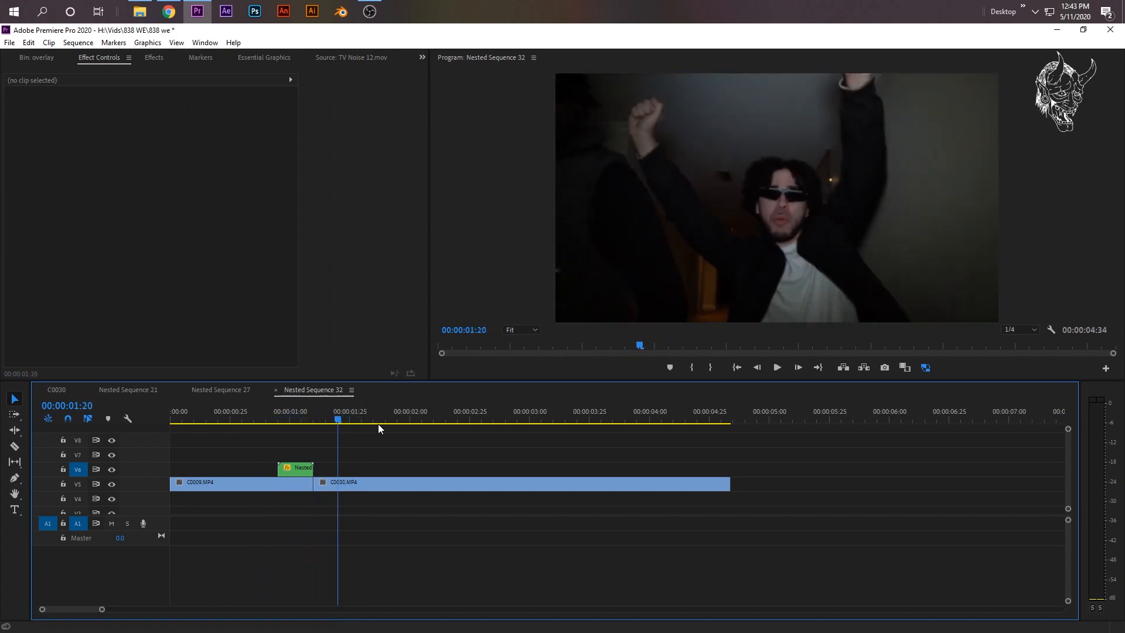
Open Nested Sequence 34 and set its clip's uni.VHS preset to Blank Tape, after trying Lost Color and Bad Tracking.
click(301, 422)
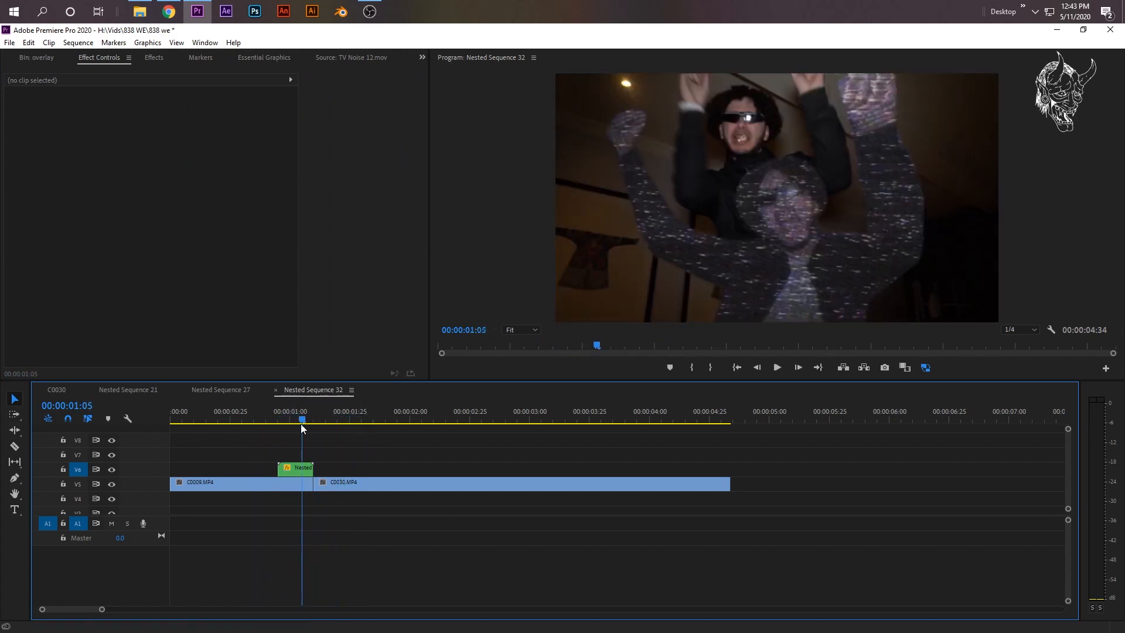
double_click(292, 469)
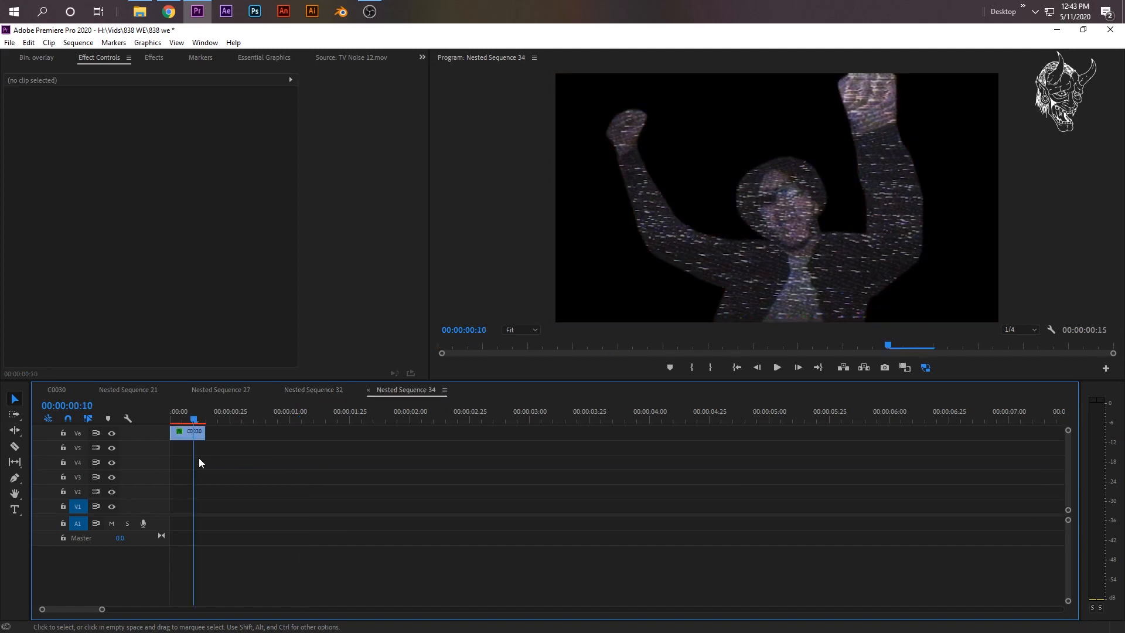
click(178, 434)
scroll(193, 436, up, 1)
scroll(128, 338, down, 3)
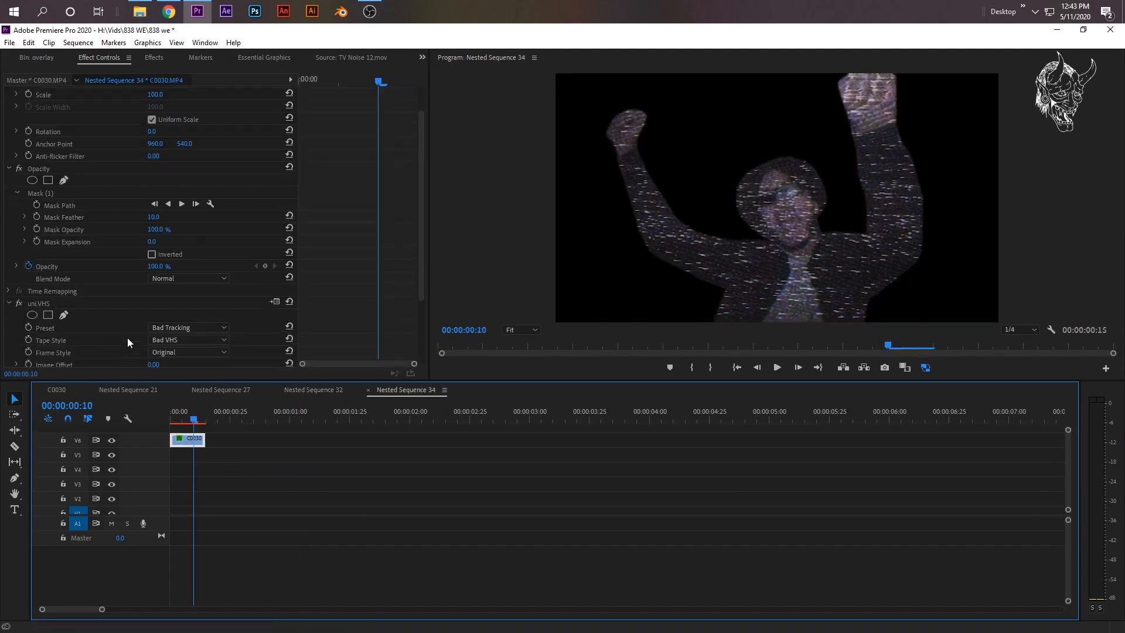
click(181, 281)
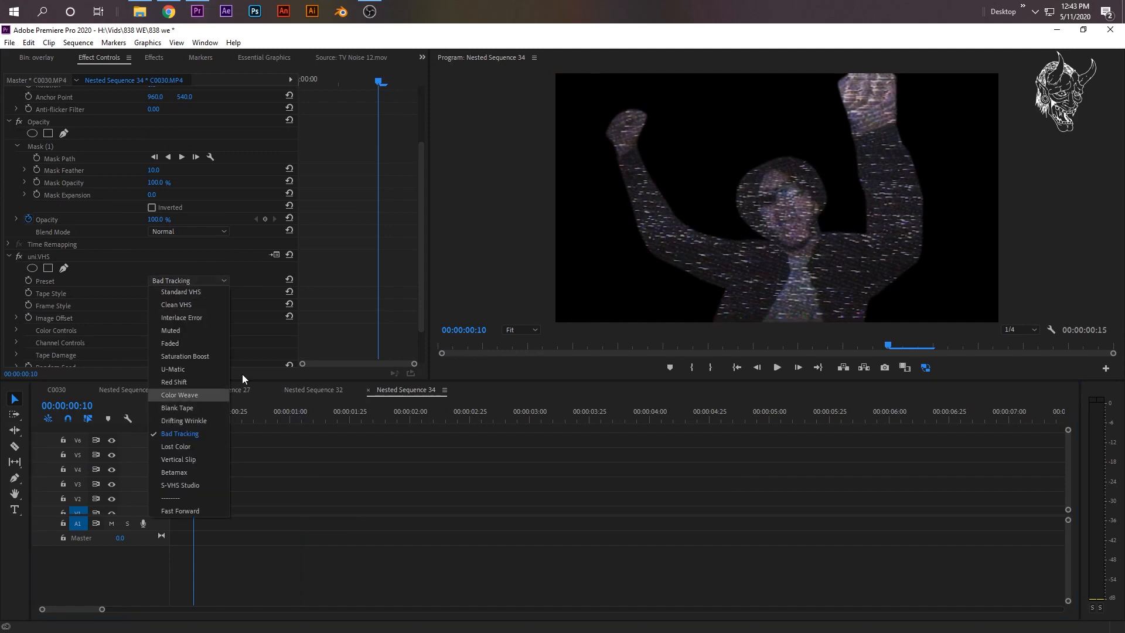
click(198, 458)
click(183, 279)
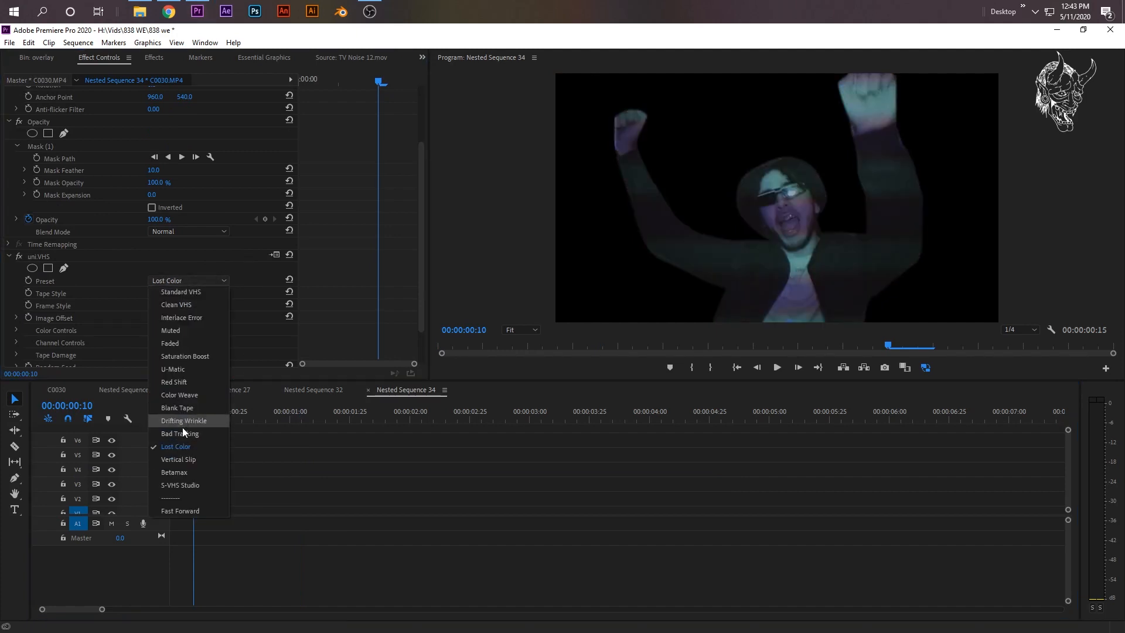
click(182, 427)
click(183, 278)
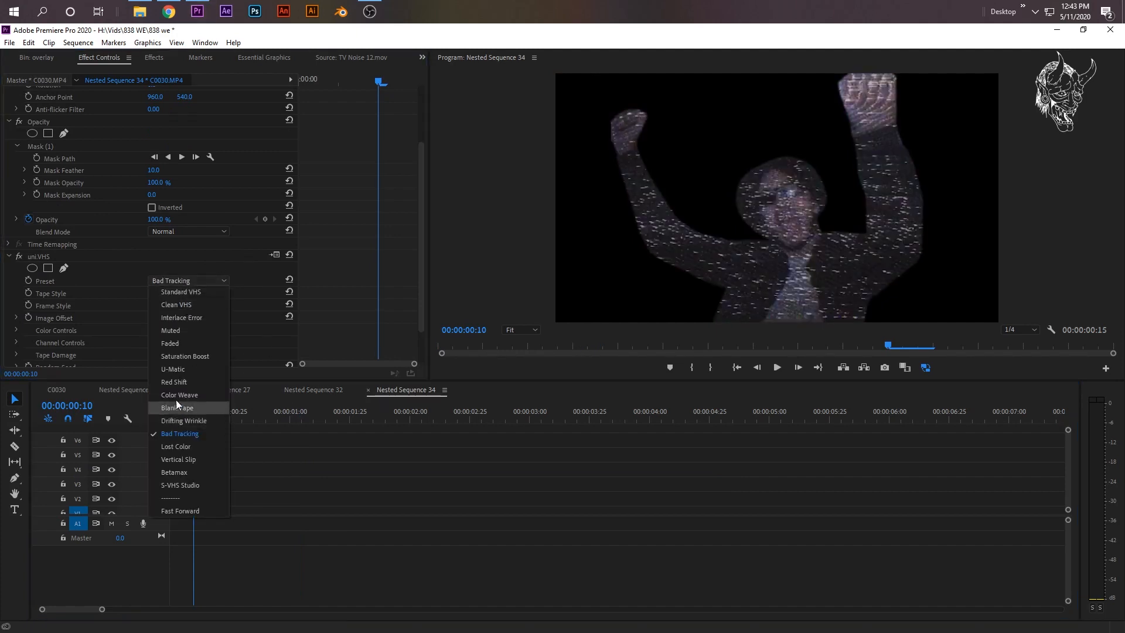
click(178, 408)
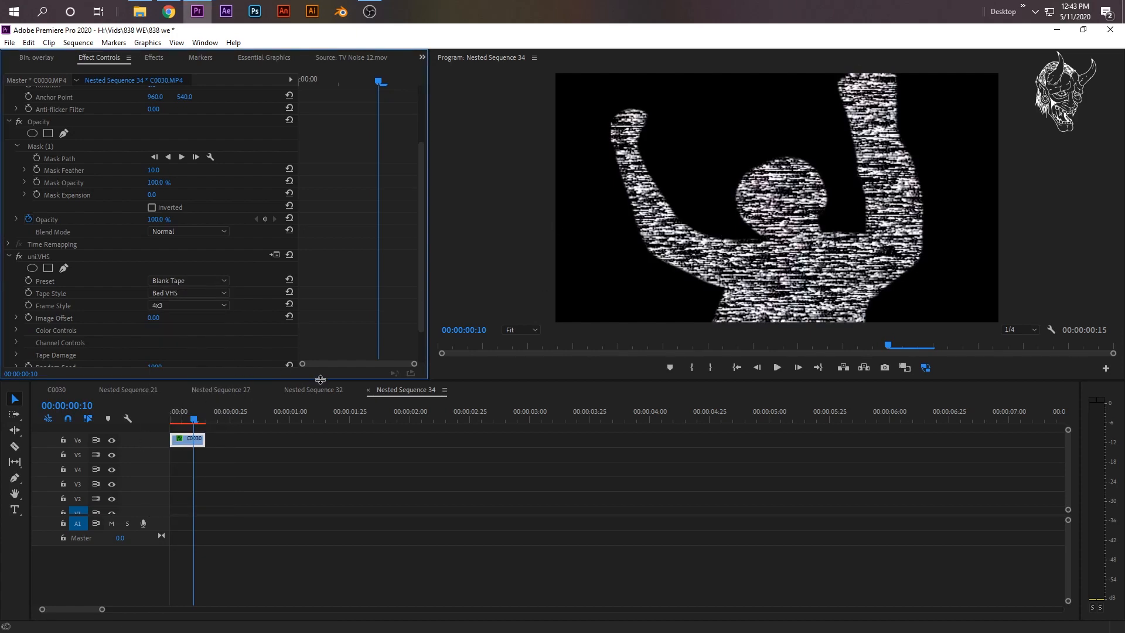
Return to Nested Sequence 32 and play back the transition to check the Blank Tape look on the sliding cutout.
click(297, 390)
click(258, 413)
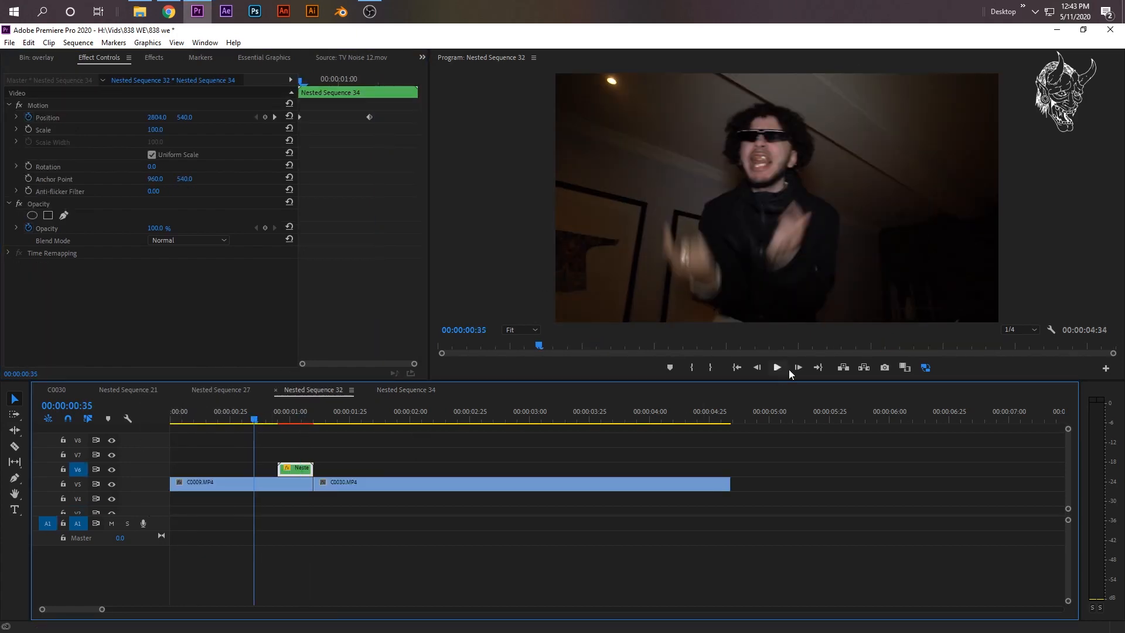
click(777, 367)
click(778, 369)
click(258, 413)
key(space)
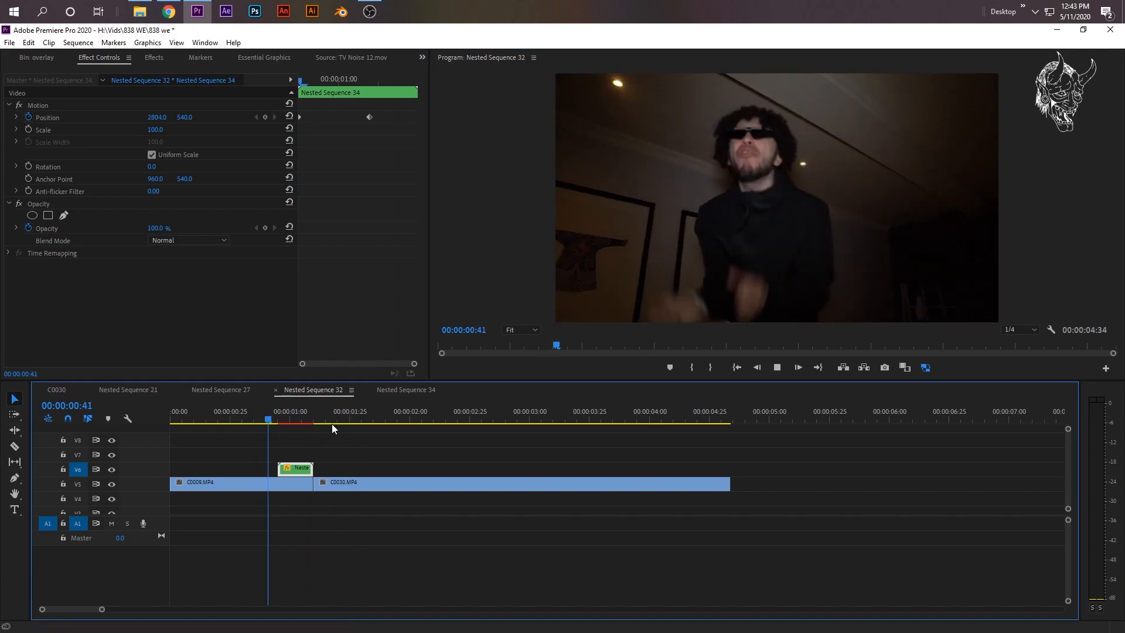
key(space)
click(248, 413)
key(space)
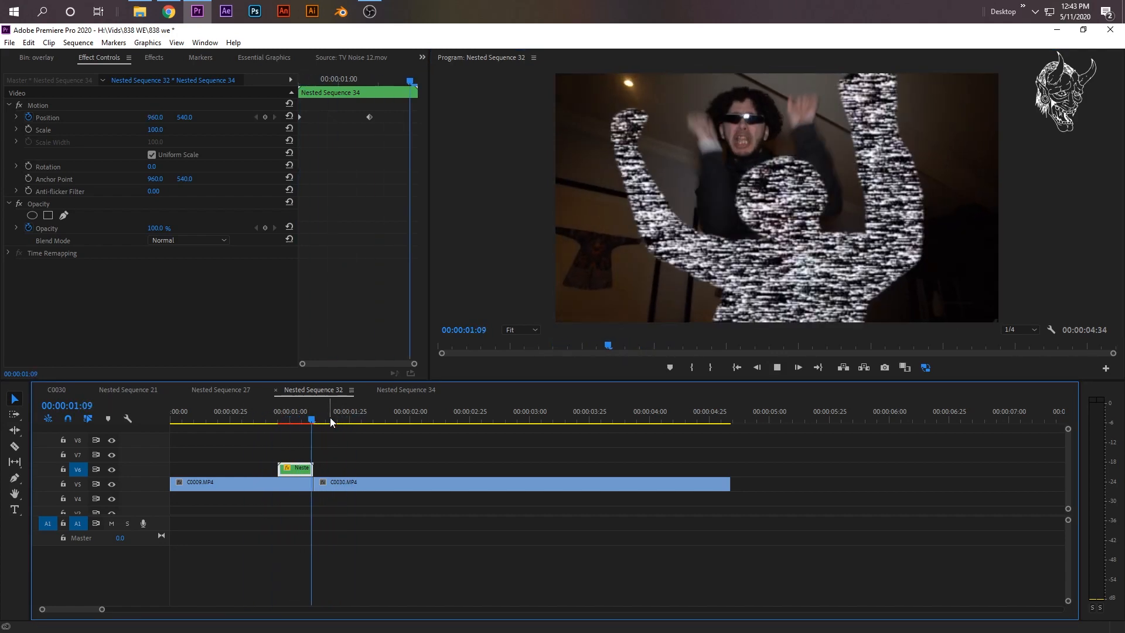
key(space)
Turn off the uni.VHS effect on the clip inside Nested Sequence 34 and return to Nested Sequence 32.
click(302, 414)
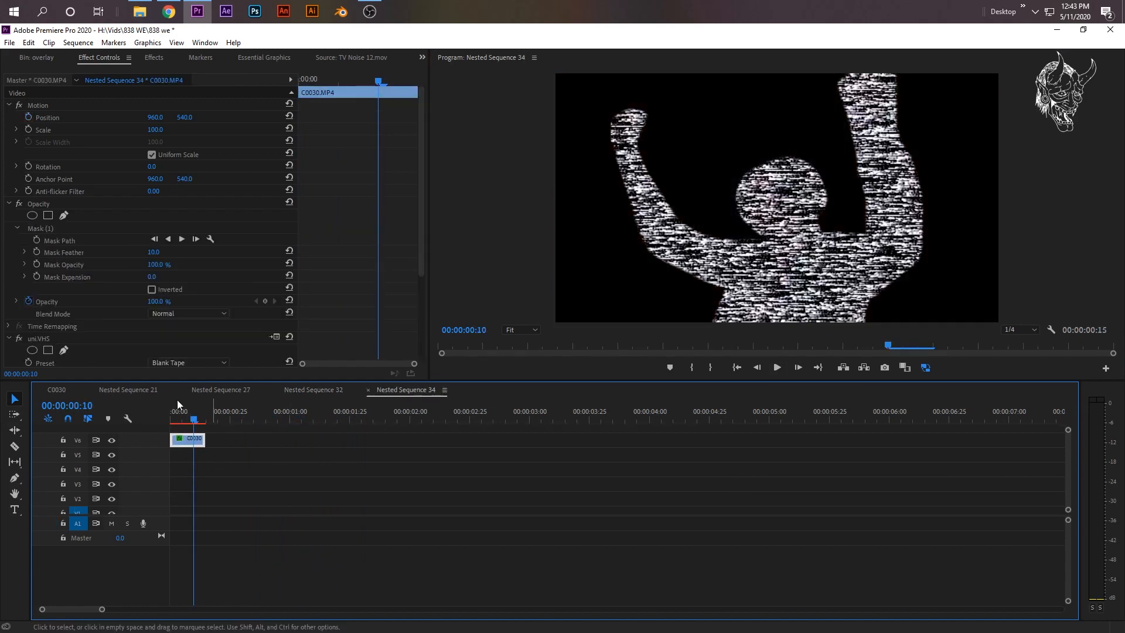
click(19, 339)
click(313, 390)
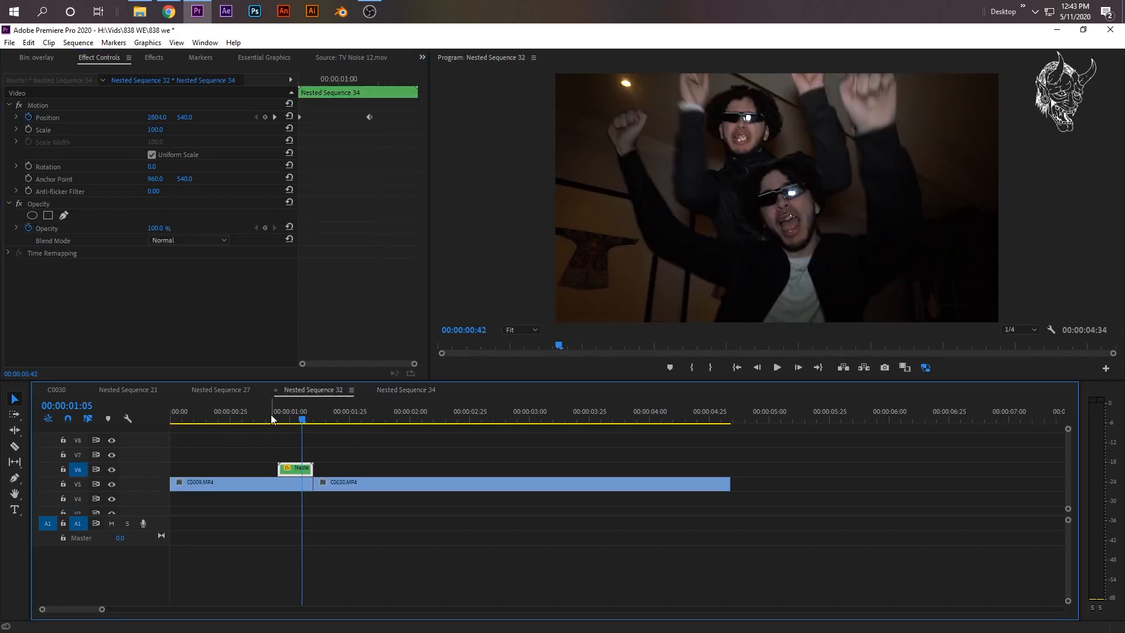
Apply the uni.VHS effect to the nested V6 clip and preview it over the slide-in.
drag(271, 418, 294, 422)
click(154, 58)
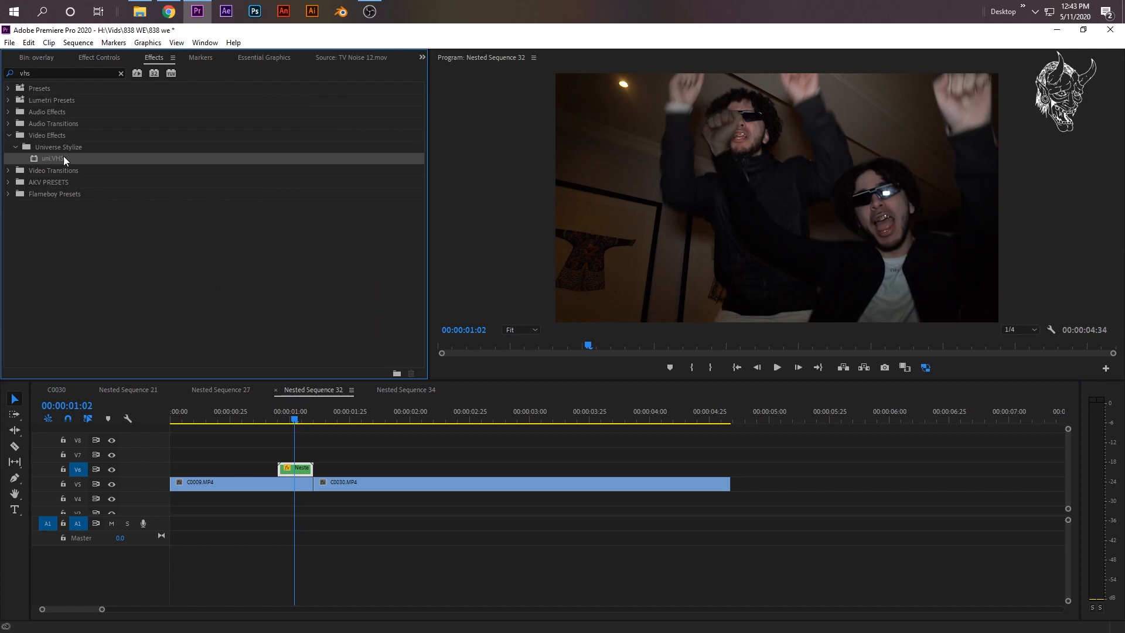
drag(62, 159, 293, 472)
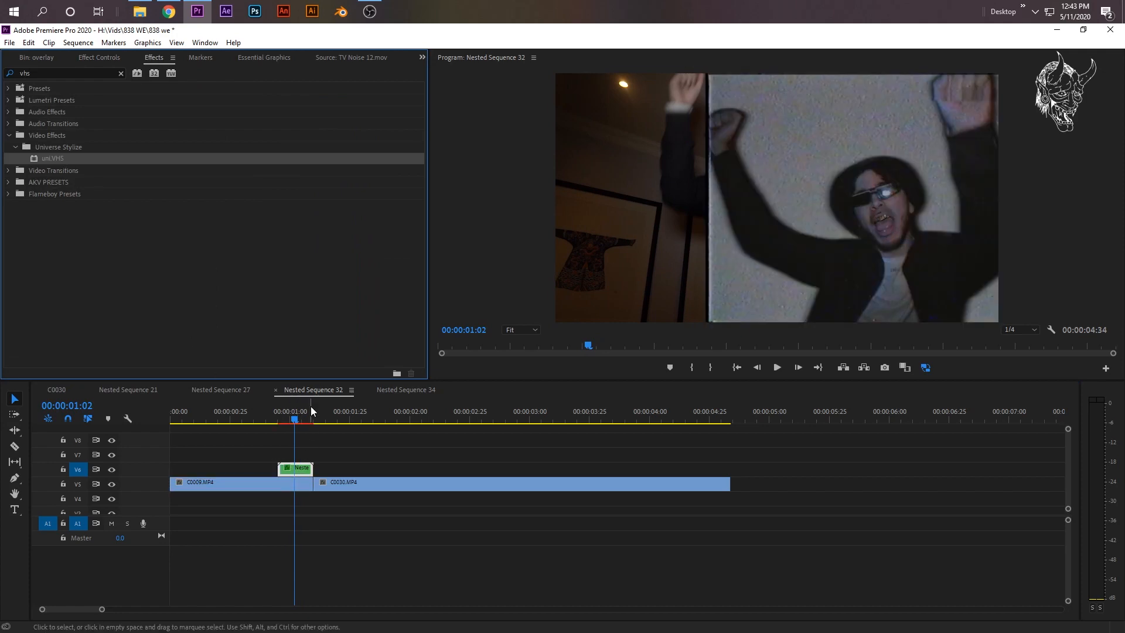
drag(299, 419, 310, 417)
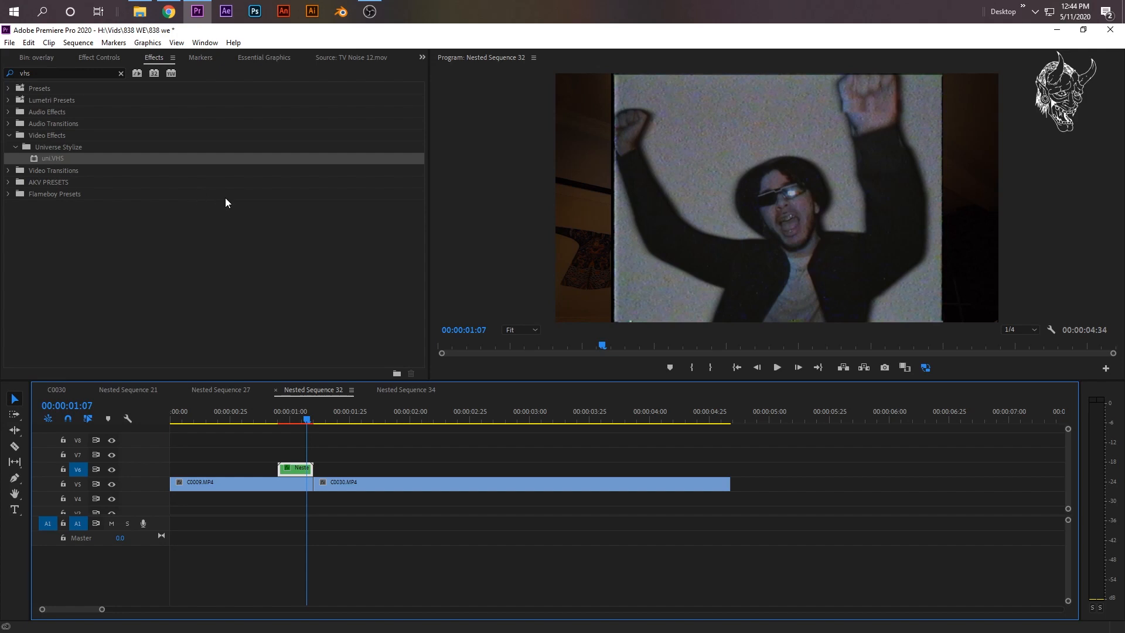
Set the Tape Noise Type in the nested clip's uni.VHS Tape Damage settings to None.
click(100, 57)
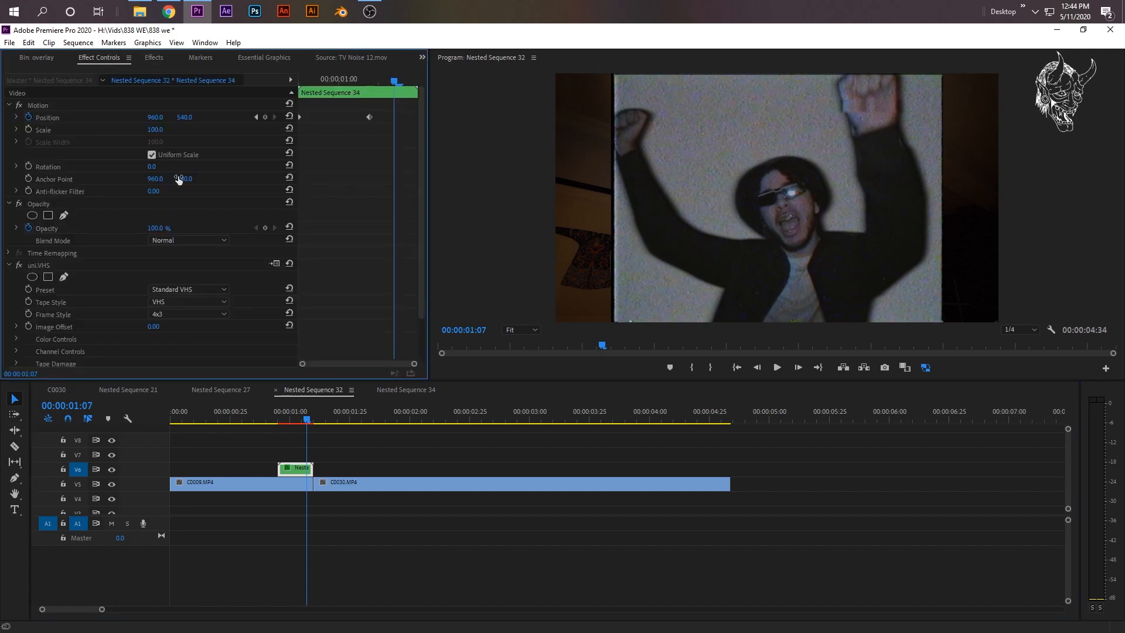
scroll(178, 181, down, 3)
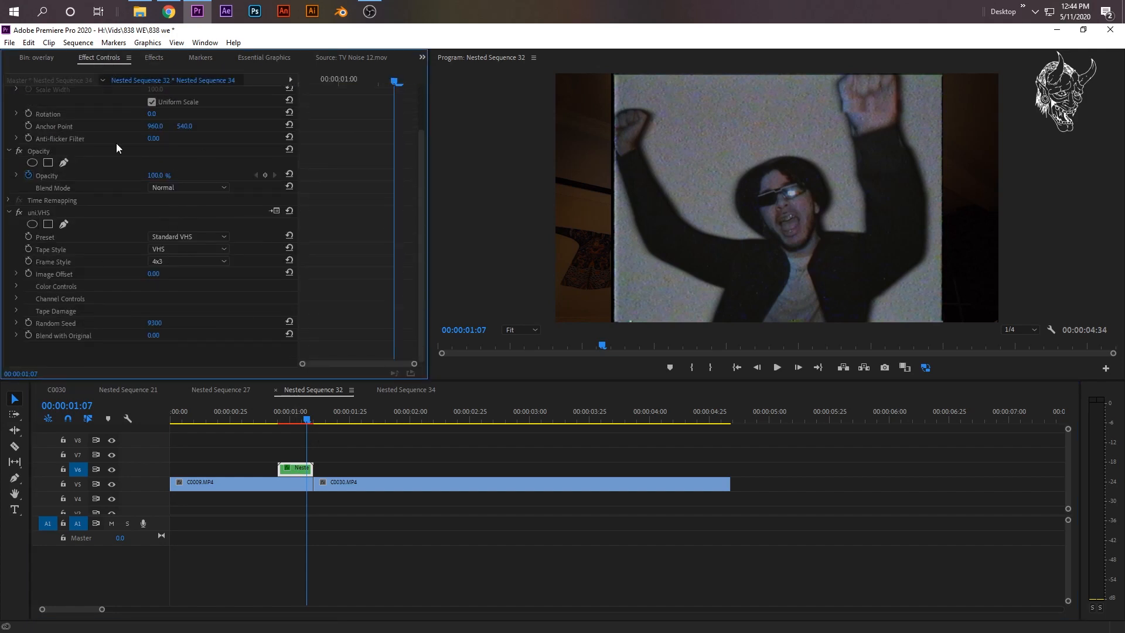
click(16, 311)
scroll(135, 302, down, 3)
click(180, 301)
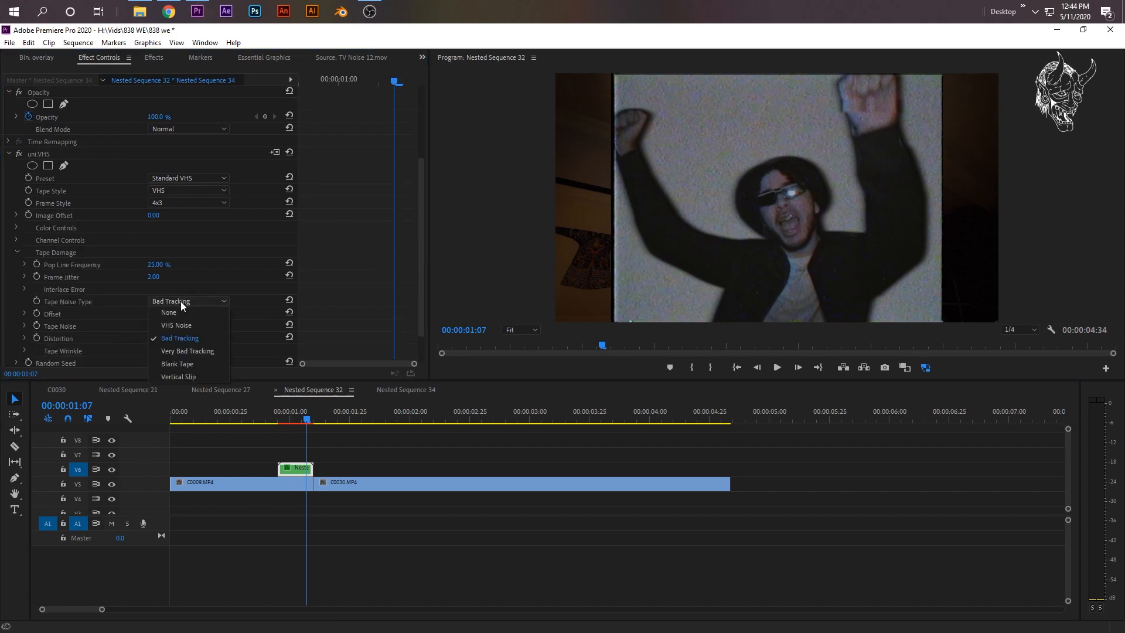
click(174, 312)
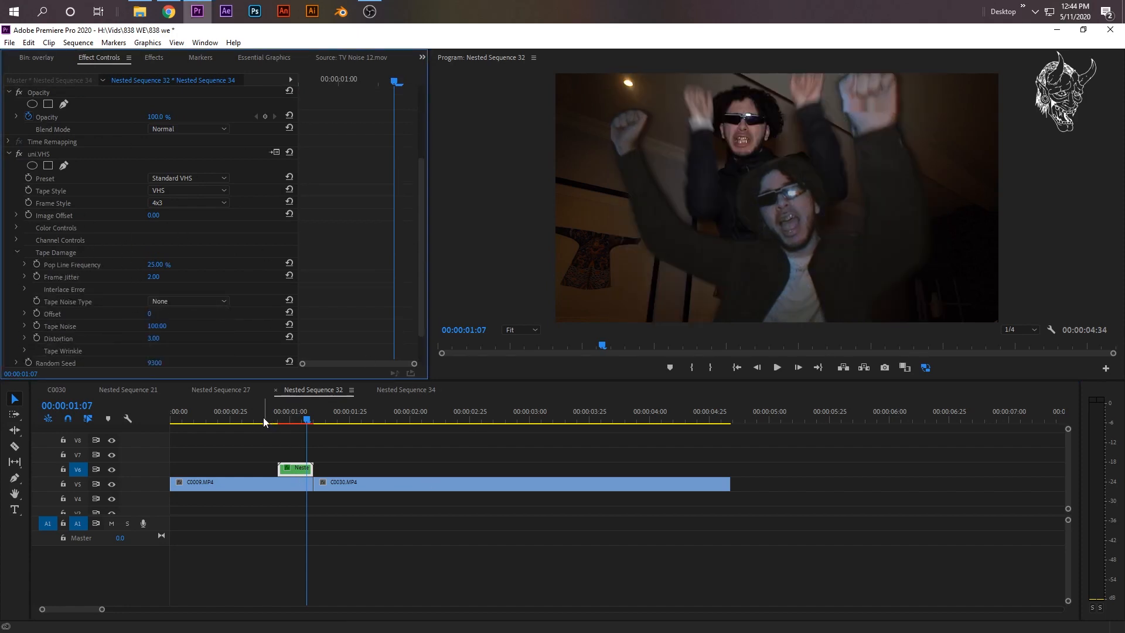
At 00:00:01:05, set the nested clip's uni.VHS preset to Vertical Slip.
mouse_move(304, 420)
mouse_down()
mouse_move(289, 419)
mouse_move(302, 419)
mouse_up()
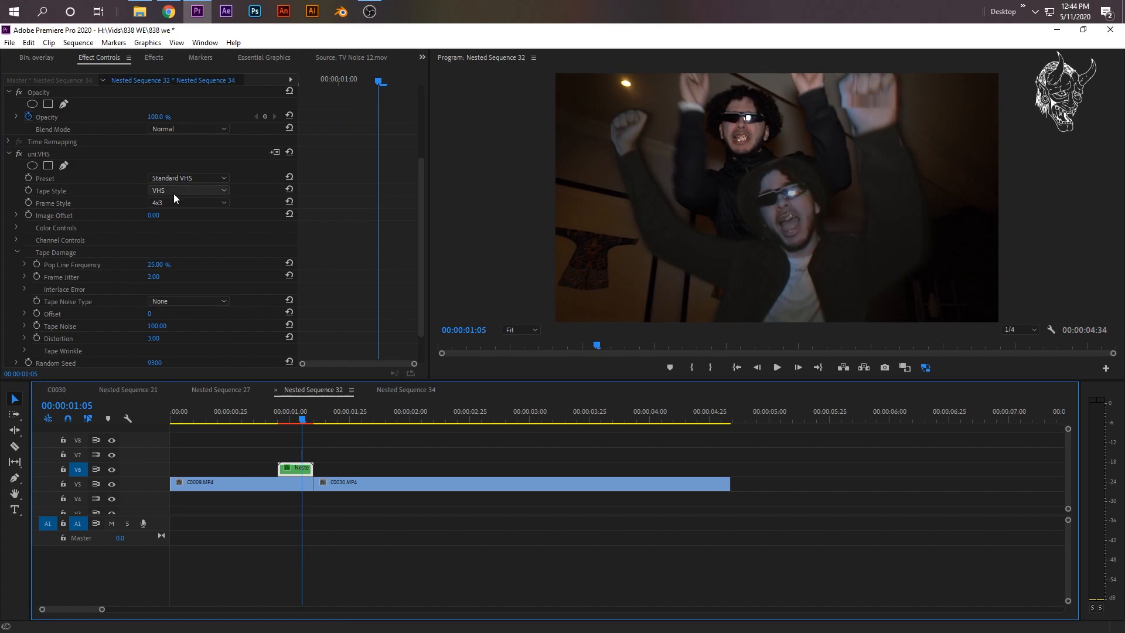
click(171, 179)
click(179, 354)
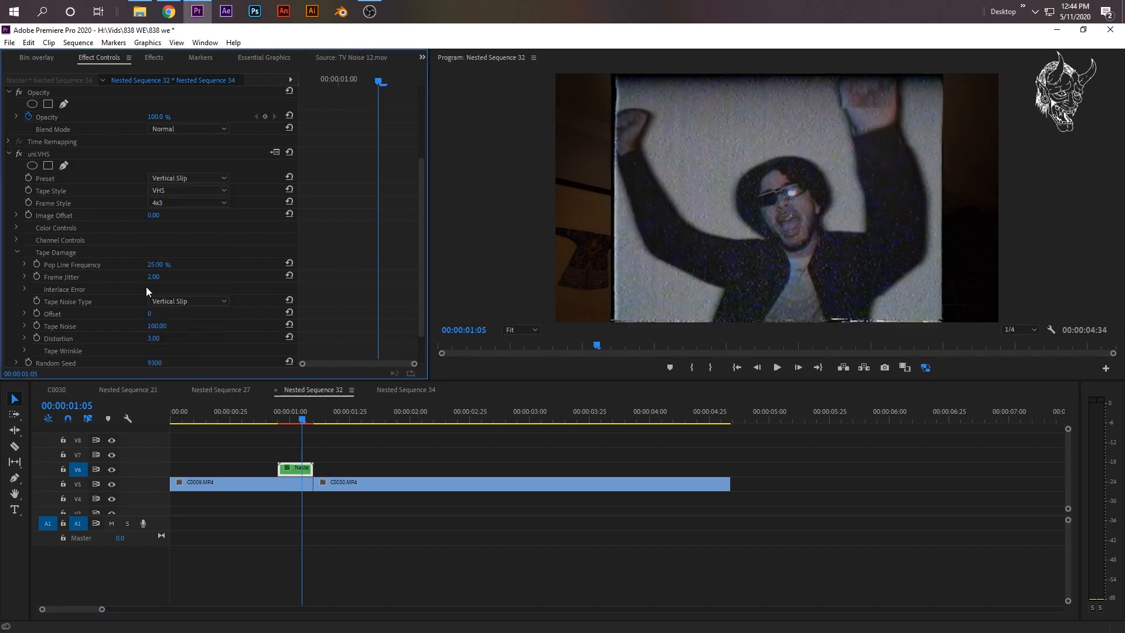
Set the Tape Noise Type in the nested clip's uni.VHS Tape Damage settings back to None and preview the transition.
click(171, 301)
click(171, 312)
key(space)
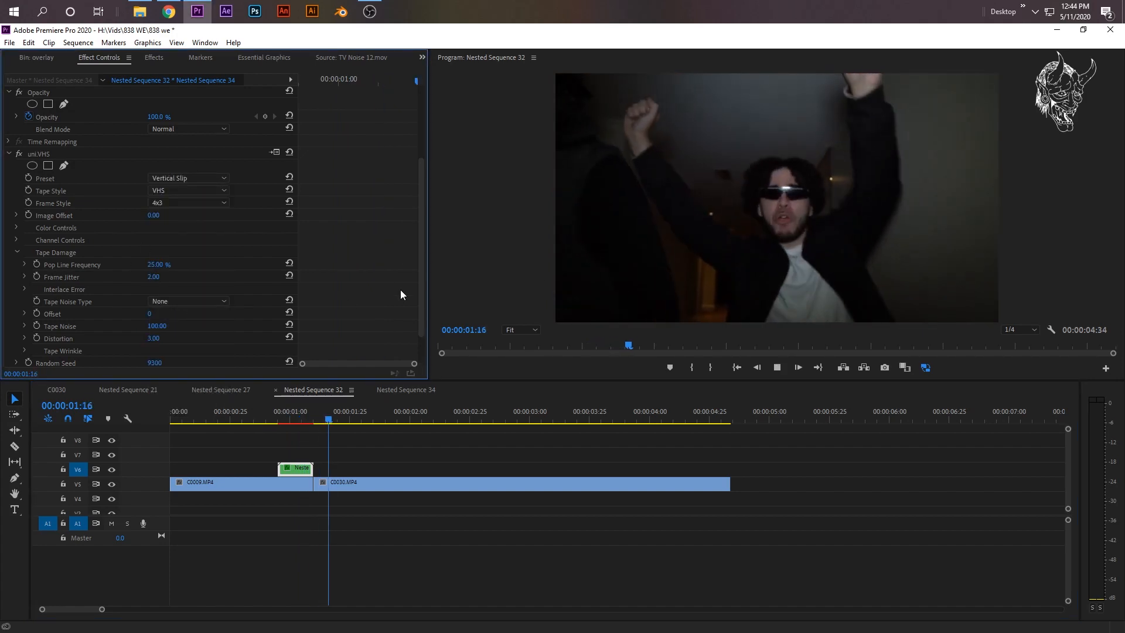
click(286, 408)
key(space)
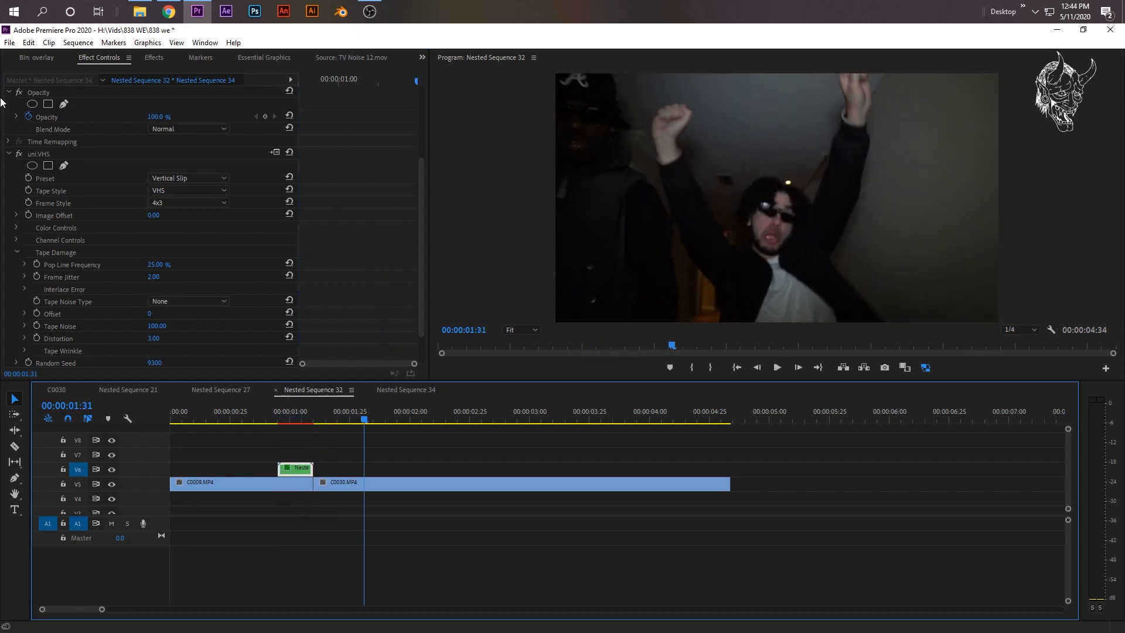
scroll(146, 234, up, 3)
click(256, 418)
key(space)
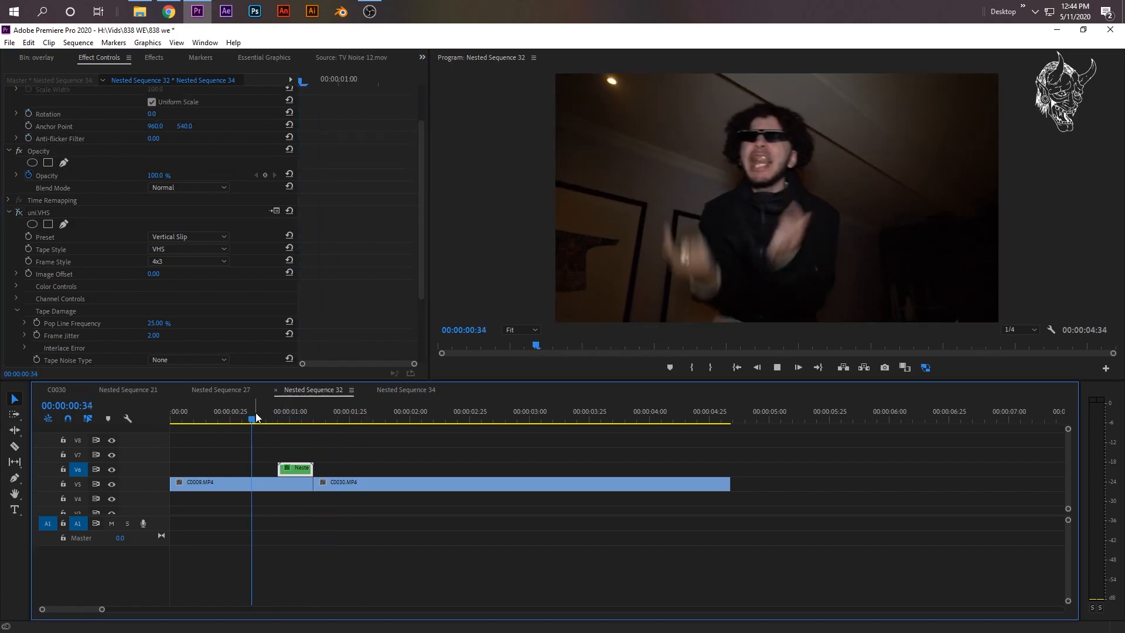
key(space)
Move the nested clip up to V8 and open TV Noise 12.mov from the vhs bin in the source monitor.
drag(287, 469, 294, 443)
click(50, 63)
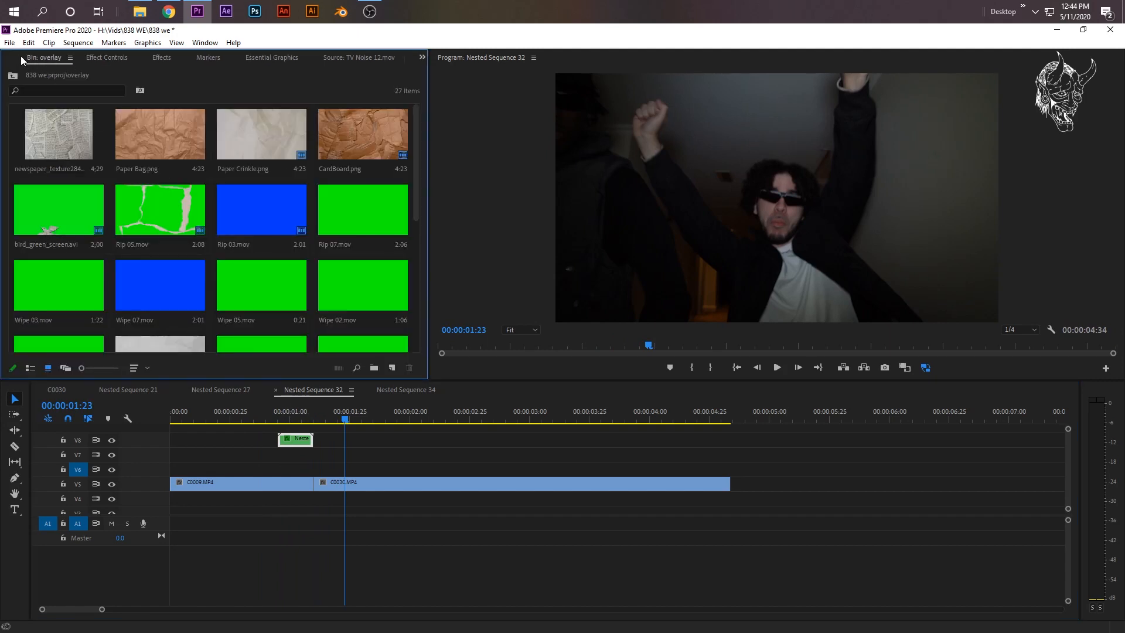
scroll(18, 61, up, 2)
scroll(8, 63, up, 1)
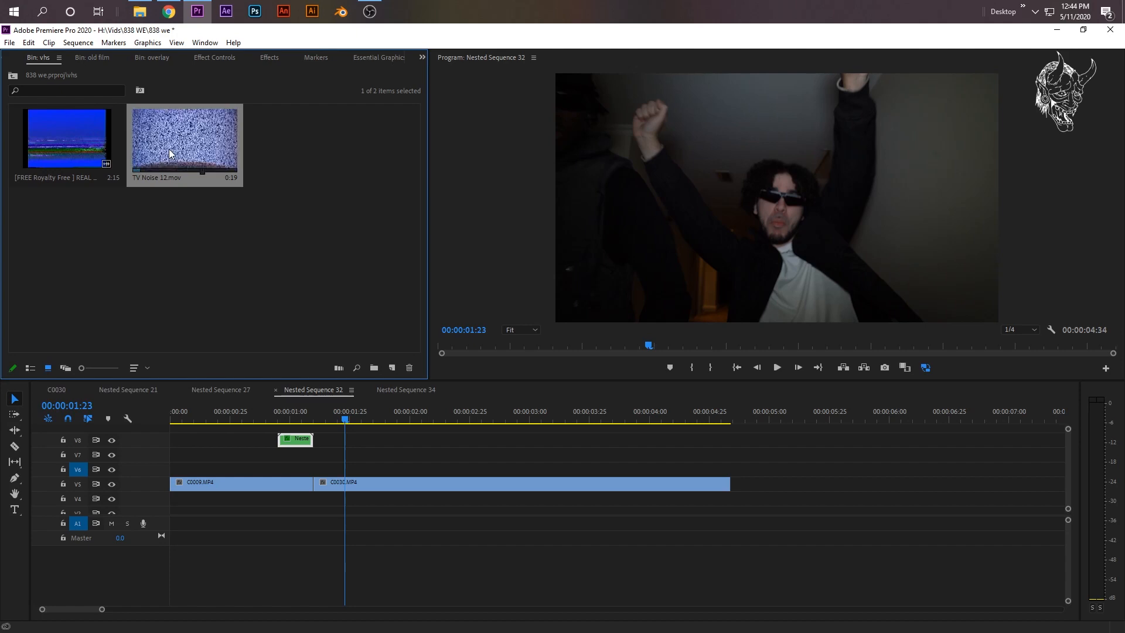
double_click(196, 149)
click(221, 367)
click(221, 367)
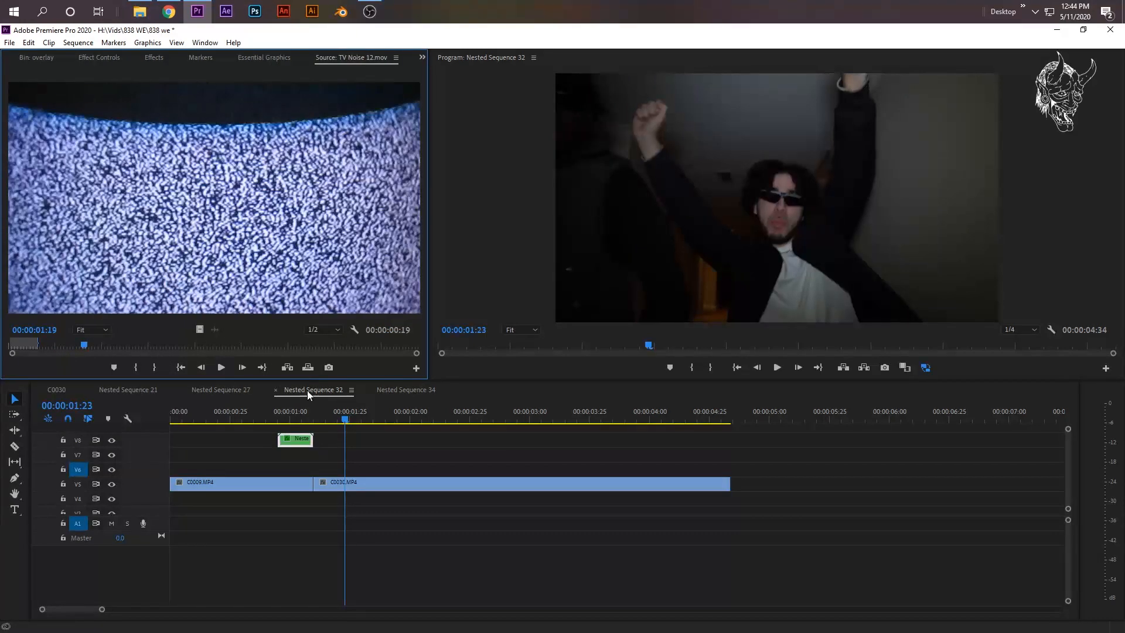
Place only the video of TV Noise 12.mov on V7, directly beneath the nested clip.
click(269, 416)
key(space)
key(space)
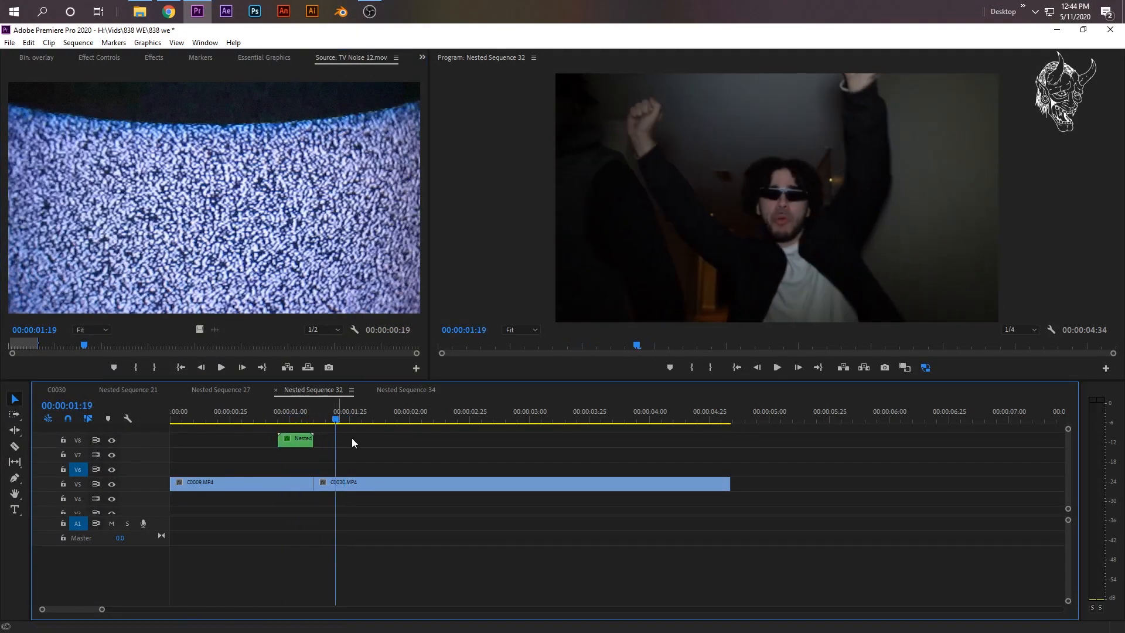
click(293, 418)
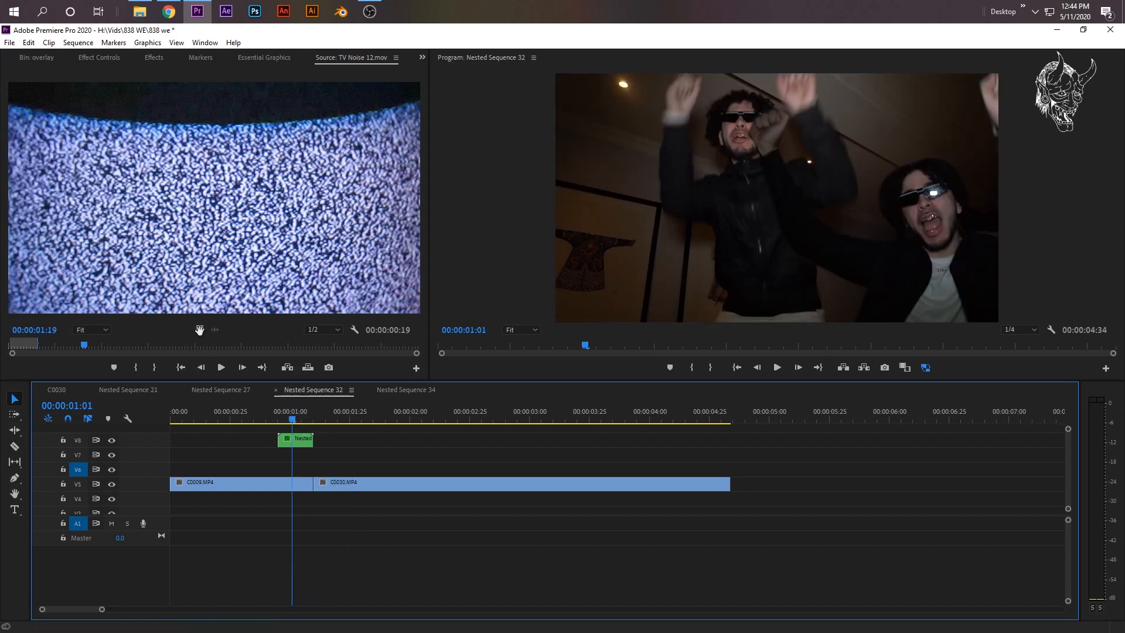
drag(143, 347, 34, 345)
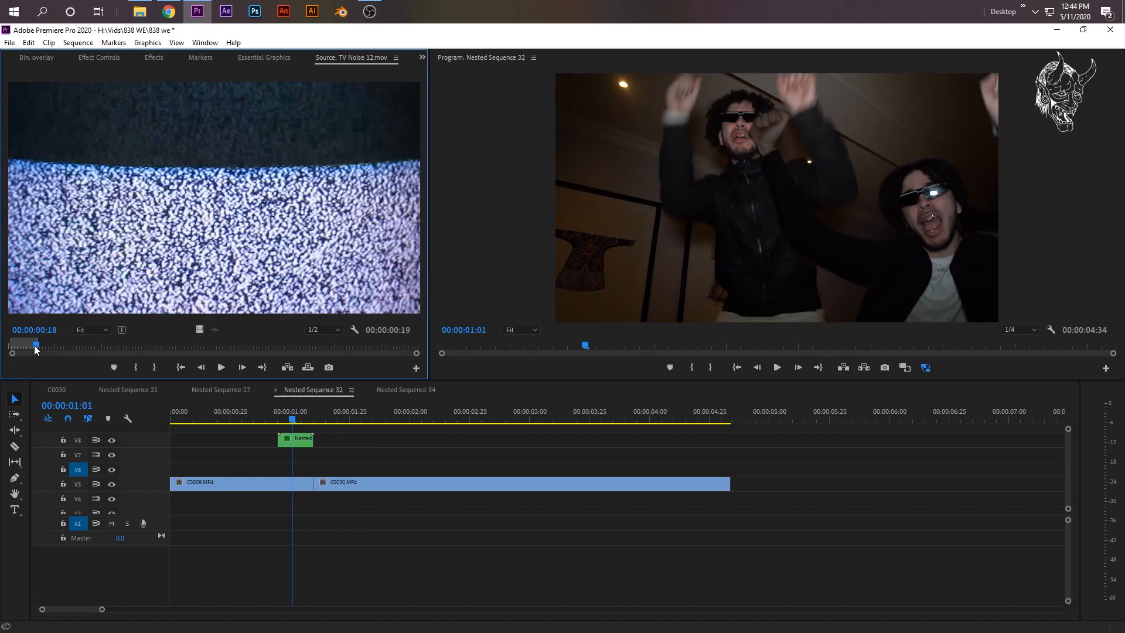
drag(191, 329, 313, 457)
click(281, 418)
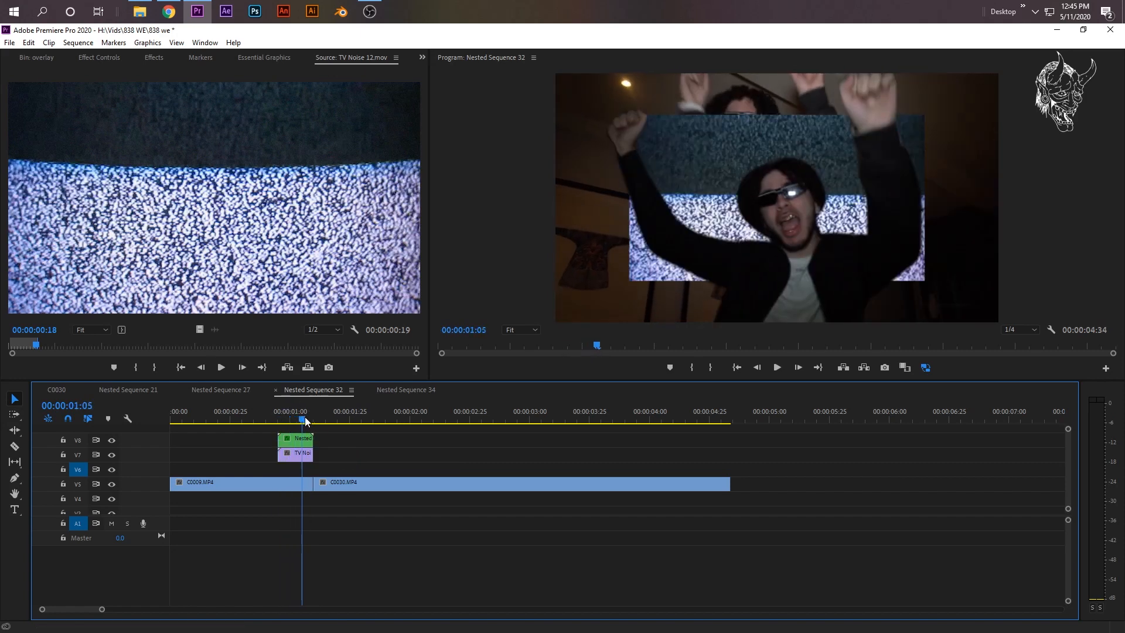
Find the Track Matte Key effect and apply it to the TV Noise clip on V7.
click(297, 460)
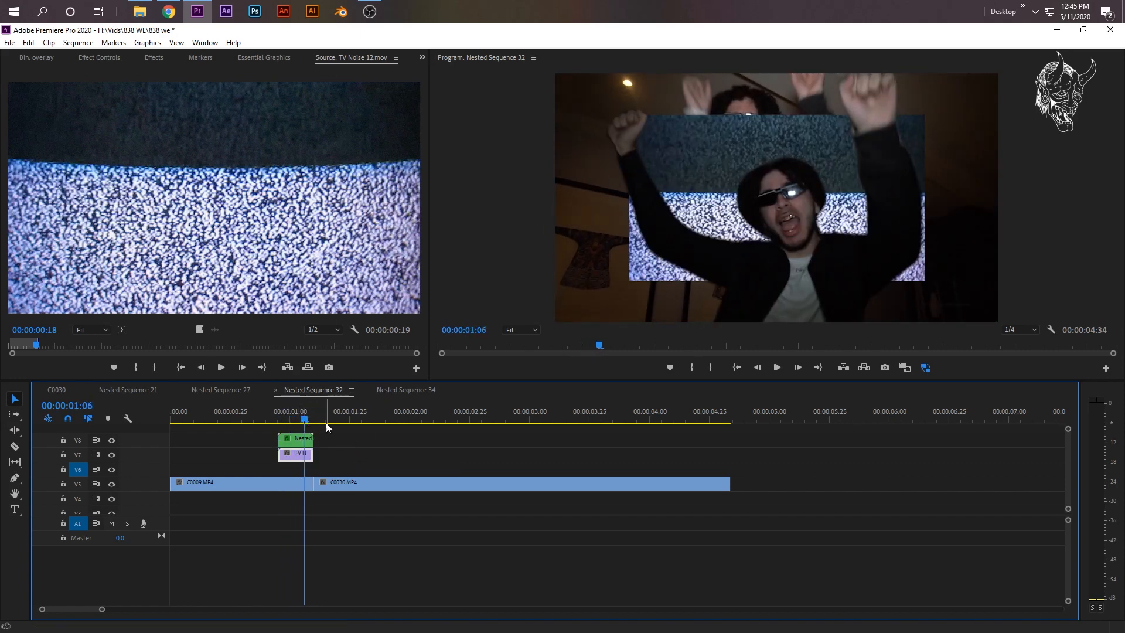
click(153, 58)
click(23, 73)
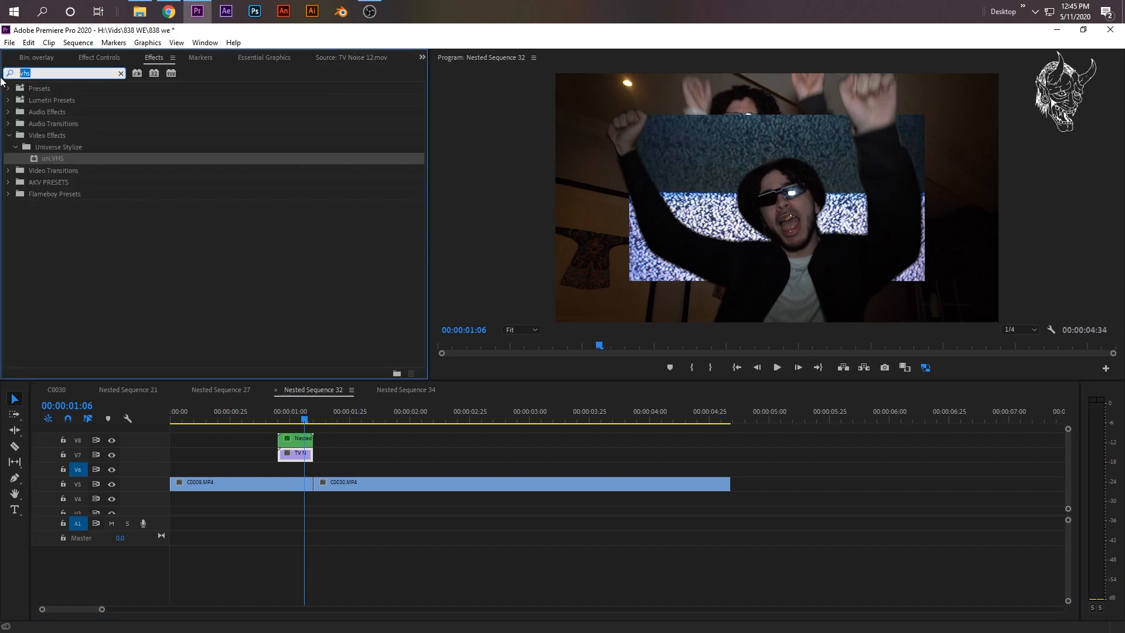
key(BackSpace)
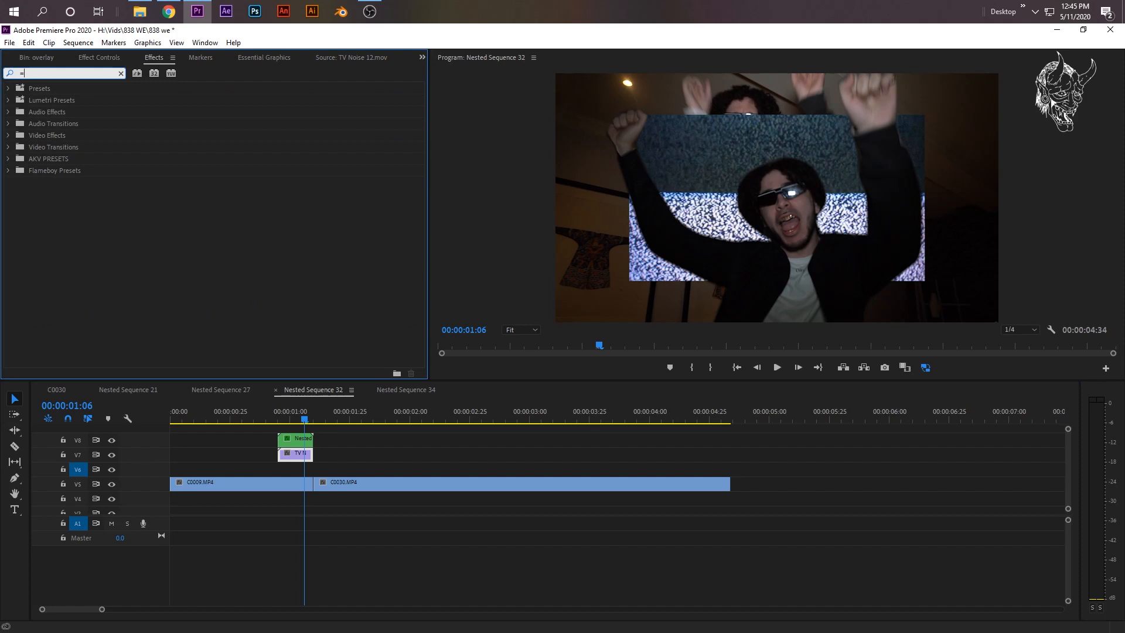
key(BackSpace)
text(tra)
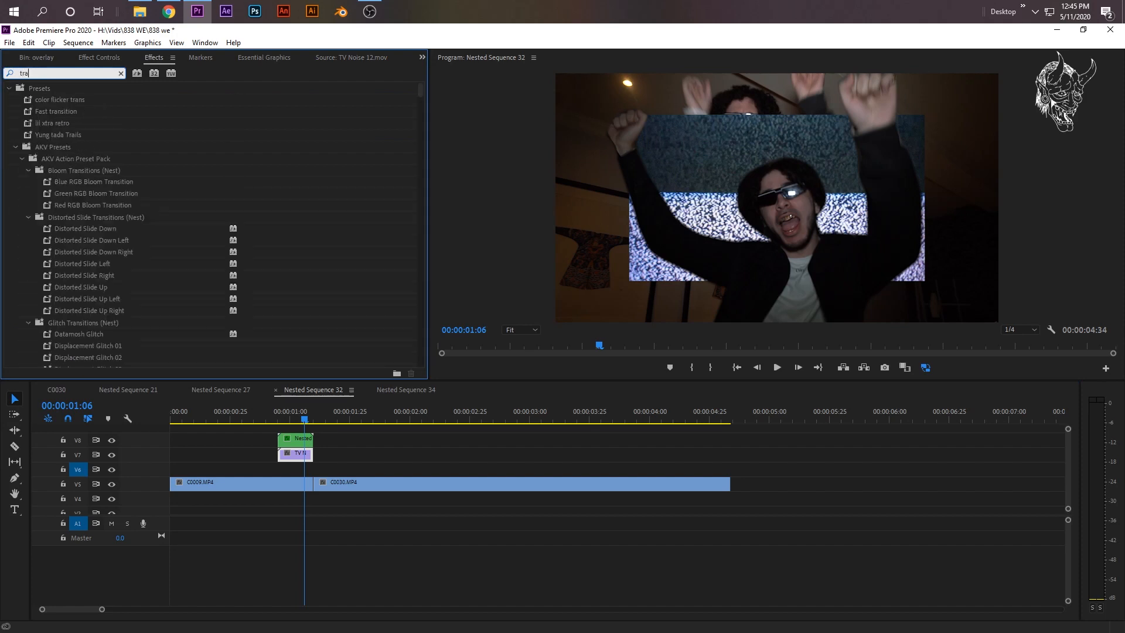
text(ck m)
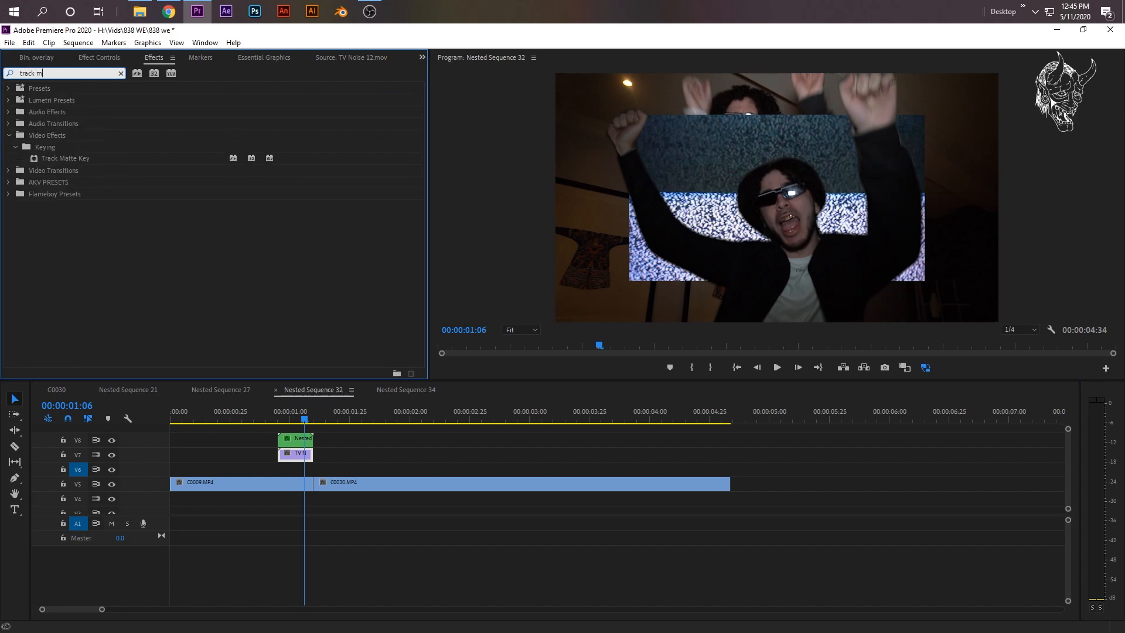
drag(101, 155, 300, 456)
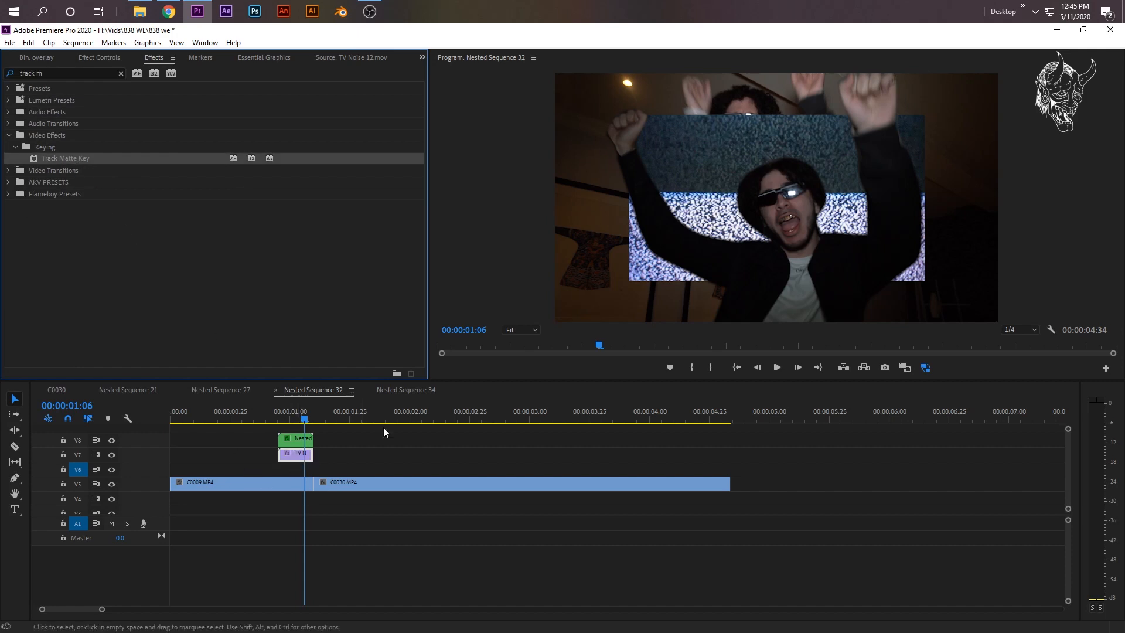
Set the Matte of the TV Noise clip's Track Matte Key to Video 8.
click(96, 57)
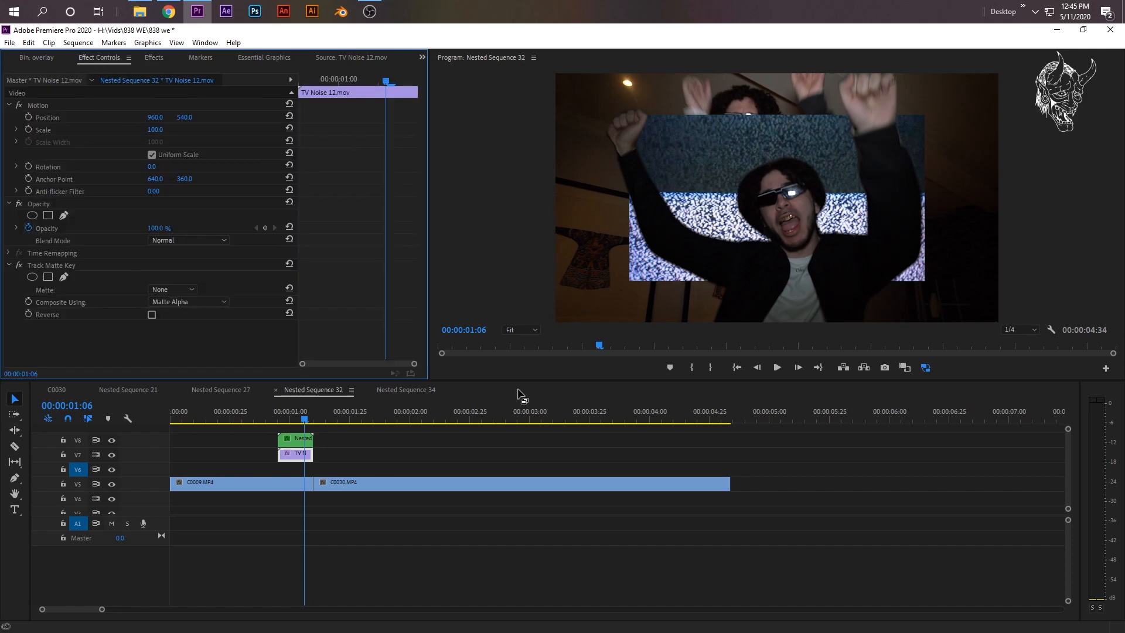
click(181, 288)
click(215, 336)
click(295, 438)
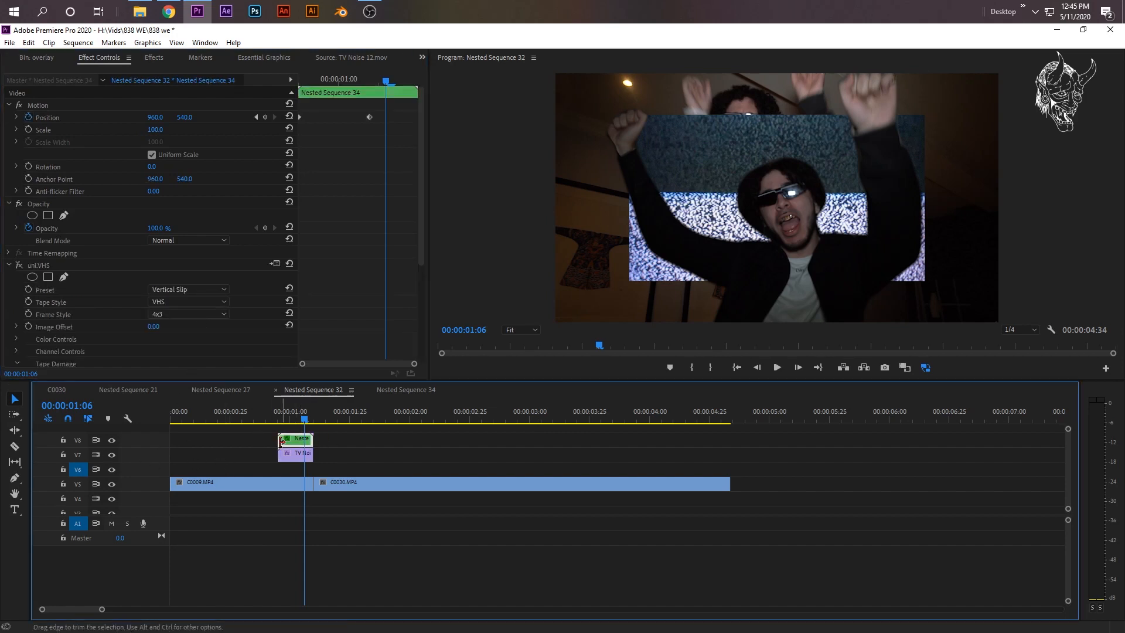
drag(279, 421, 290, 421)
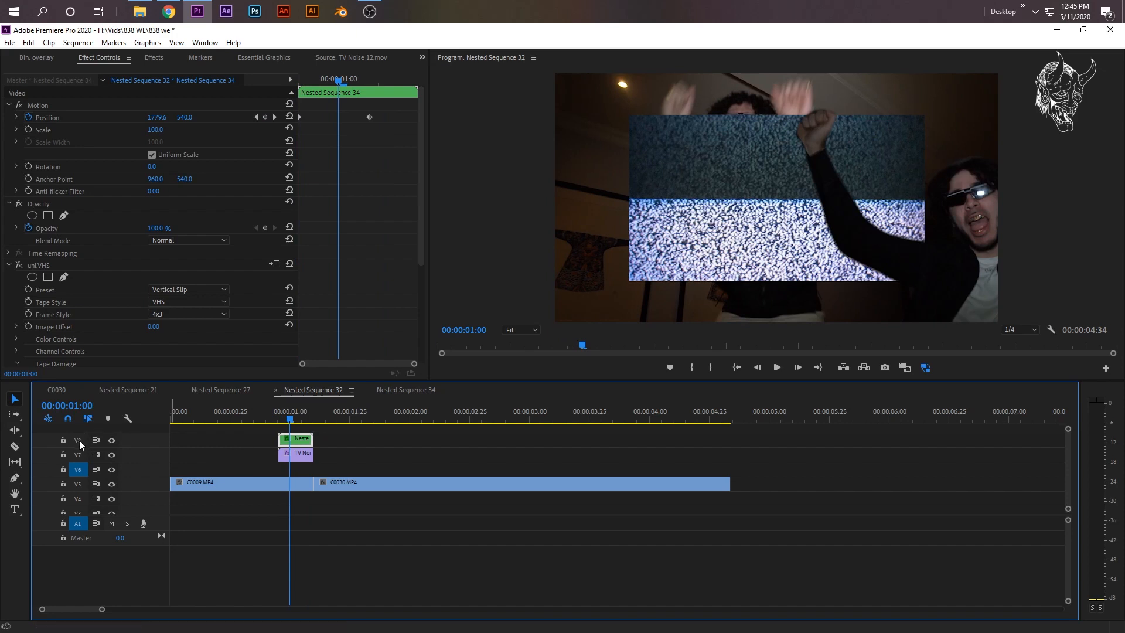
click(302, 457)
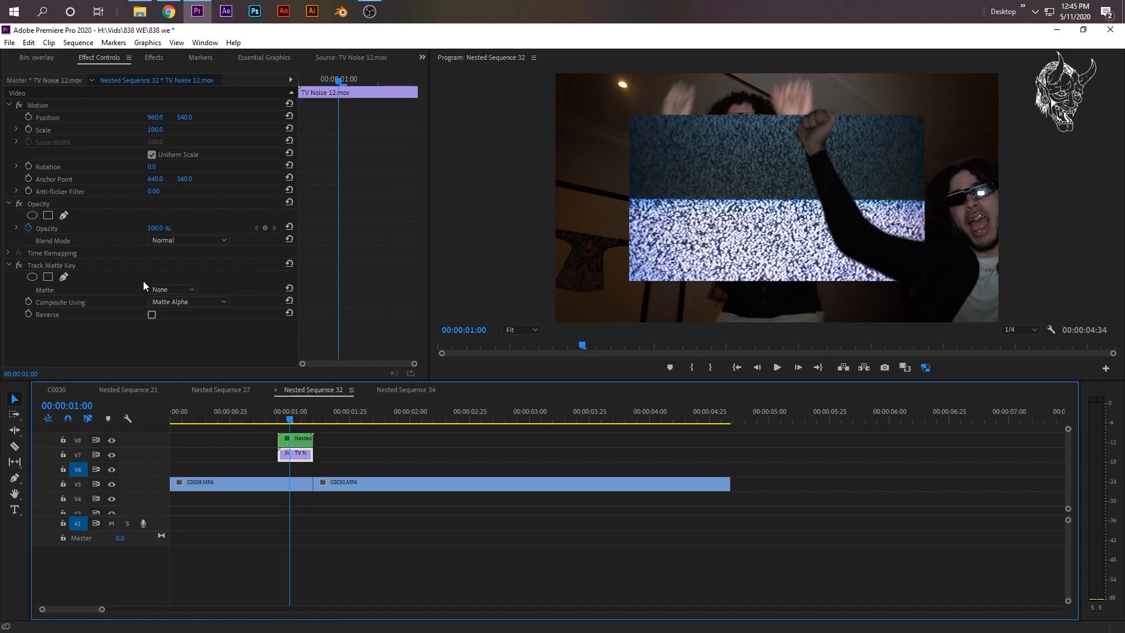
click(171, 289)
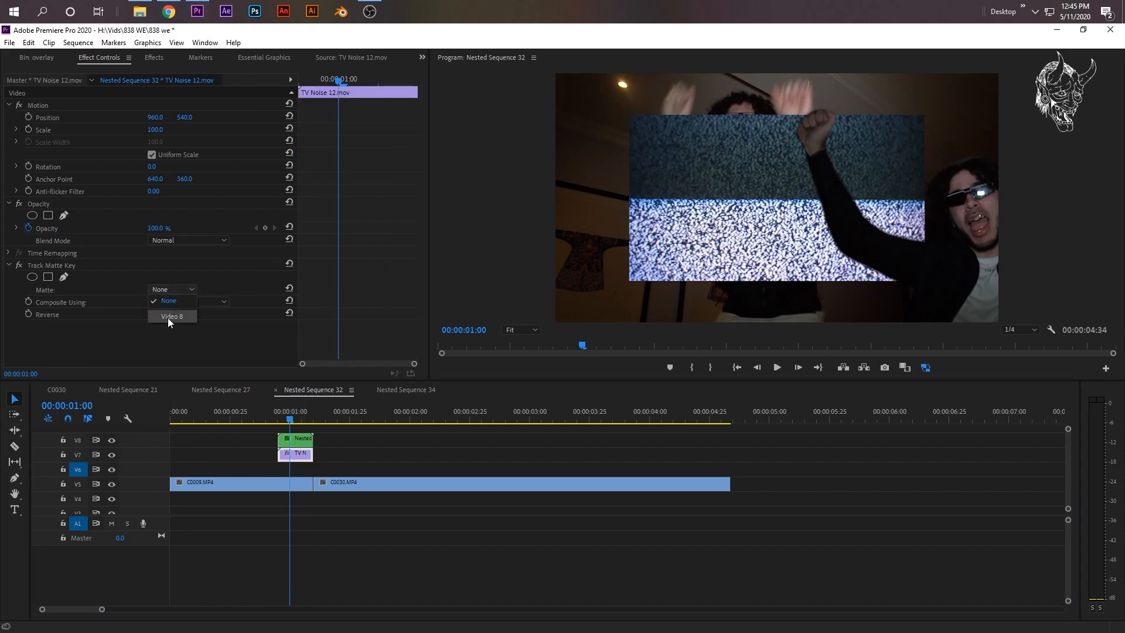
click(168, 318)
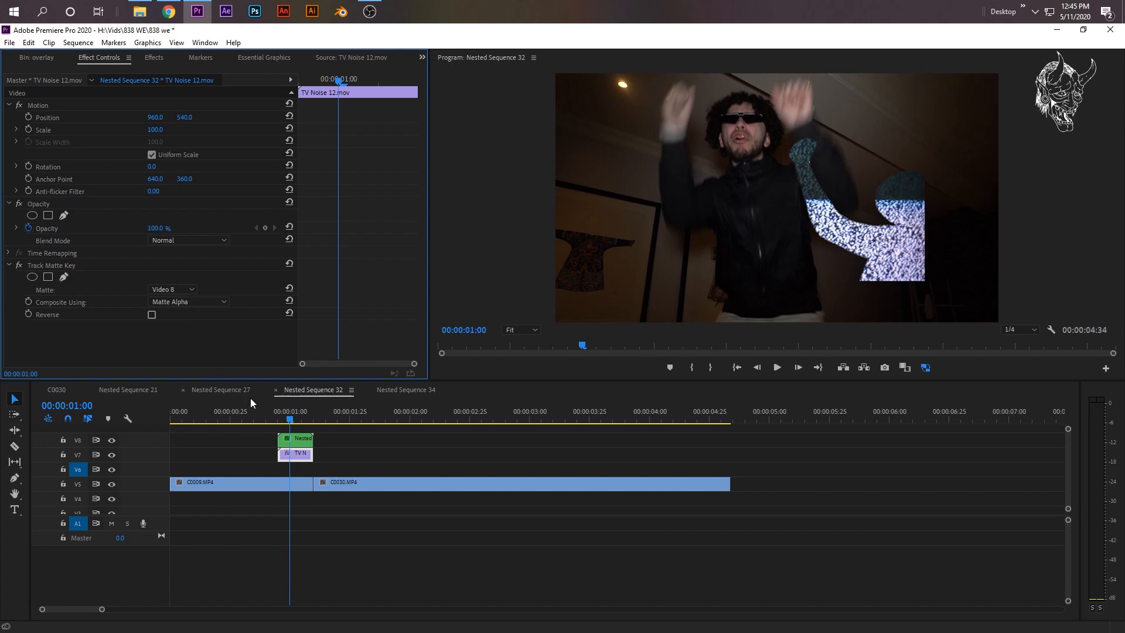
At 00:00:01:05, scale the TV Noise clip to 150 so the static fills the whole cutout.
click(302, 419)
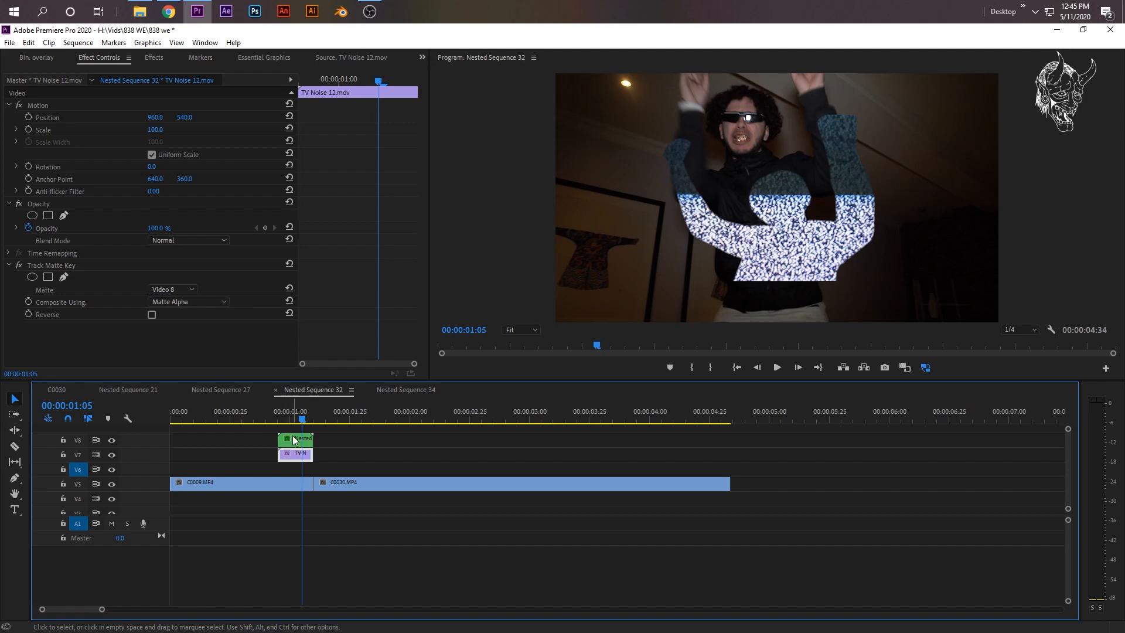
drag(155, 129, 183, 130)
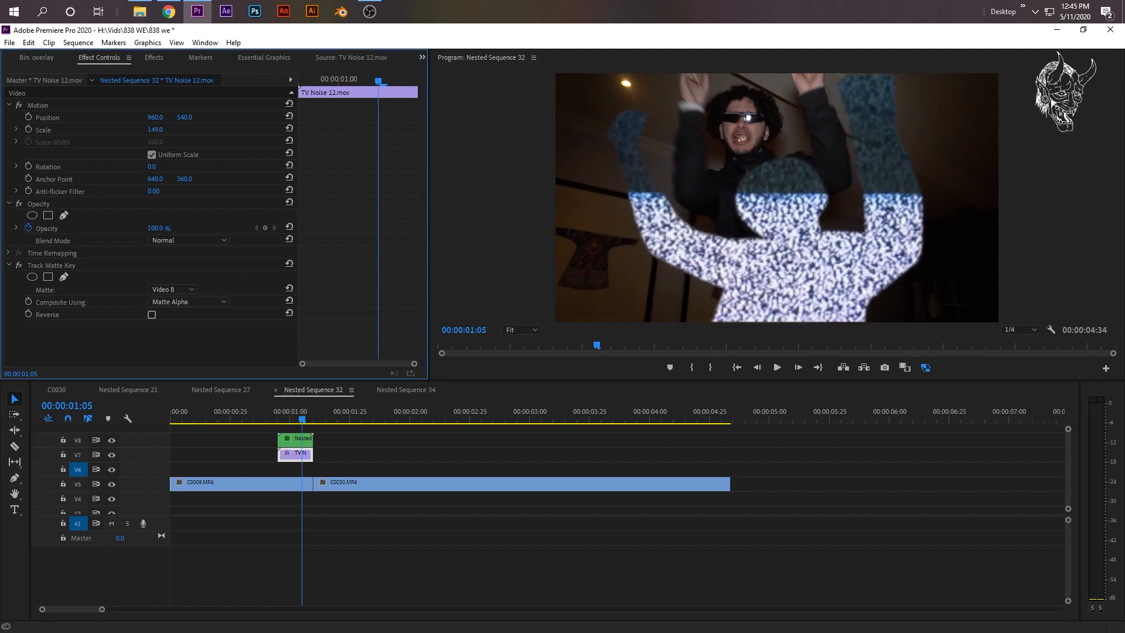
click(155, 129)
text(150)
key(Return)
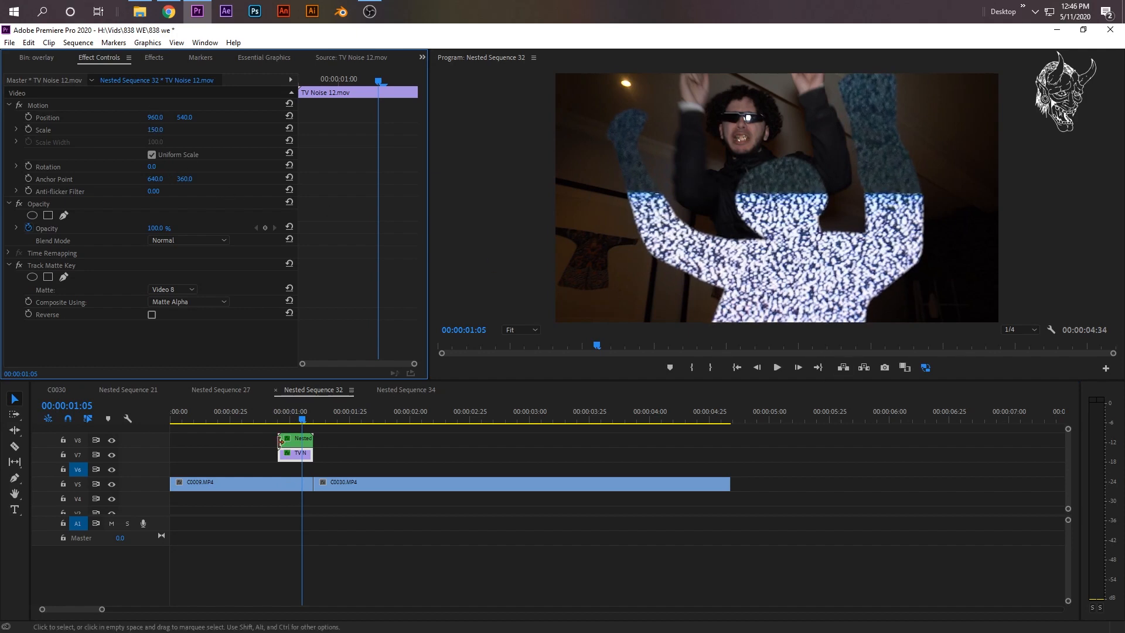
Play the transition repeatedly to check how the static-filled cutout slides in.
mouse_move(269, 410)
mouse_down()
mouse_move(305, 409)
mouse_move(272, 413)
mouse_up()
key(space)
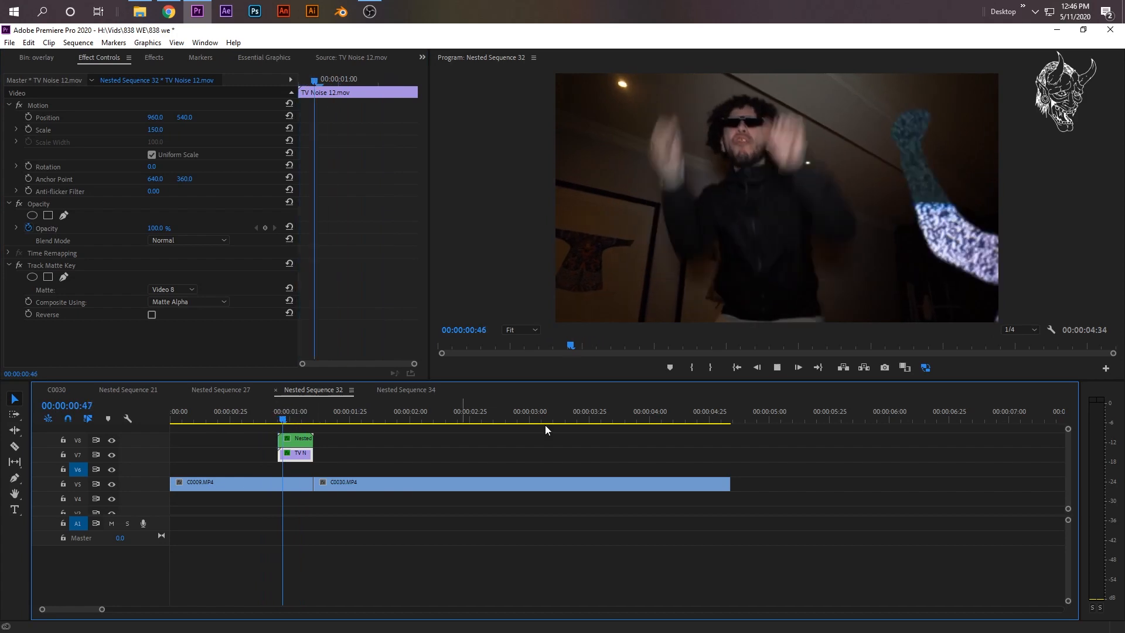
key(space)
click(263, 415)
key(space)
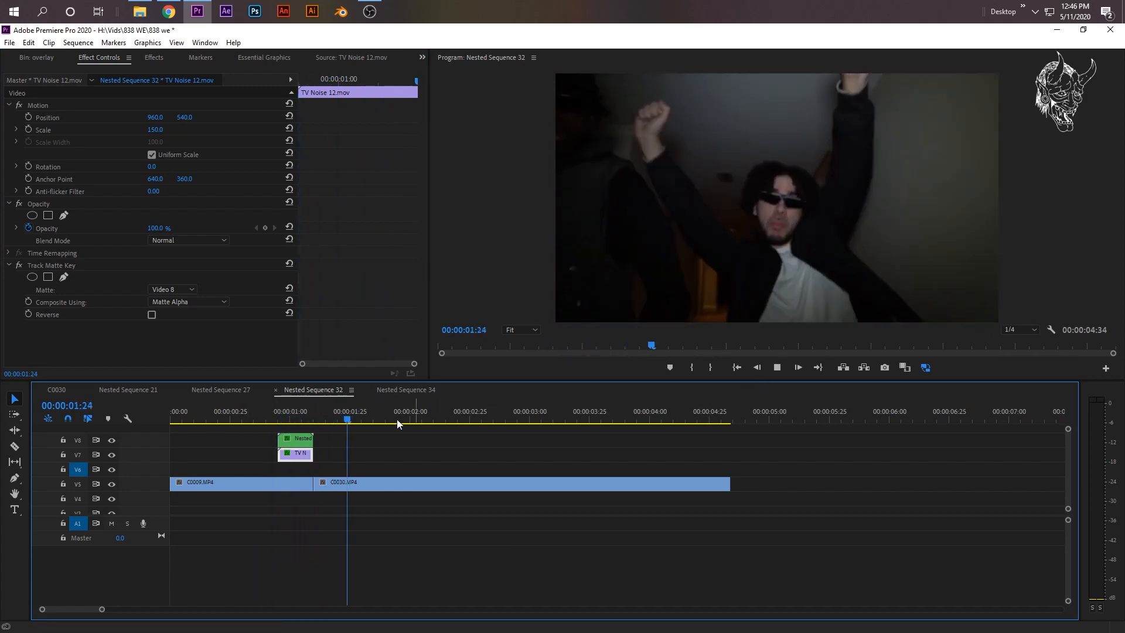
click(263, 415)
key(space)
key(space)
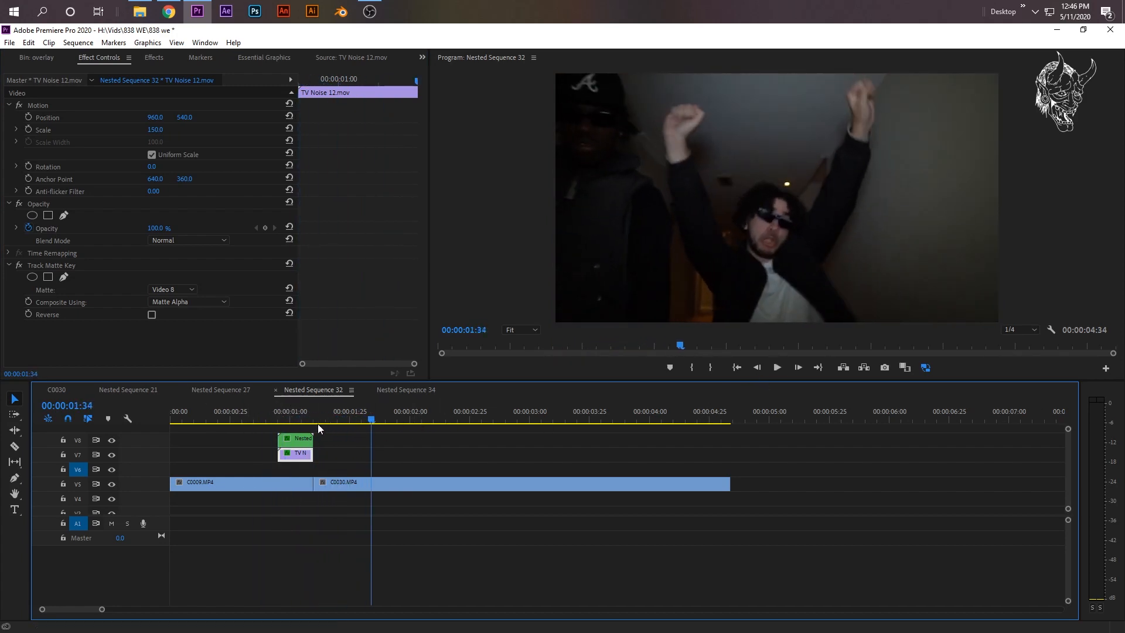
click(262, 414)
key(space)
key(space)
click(277, 415)
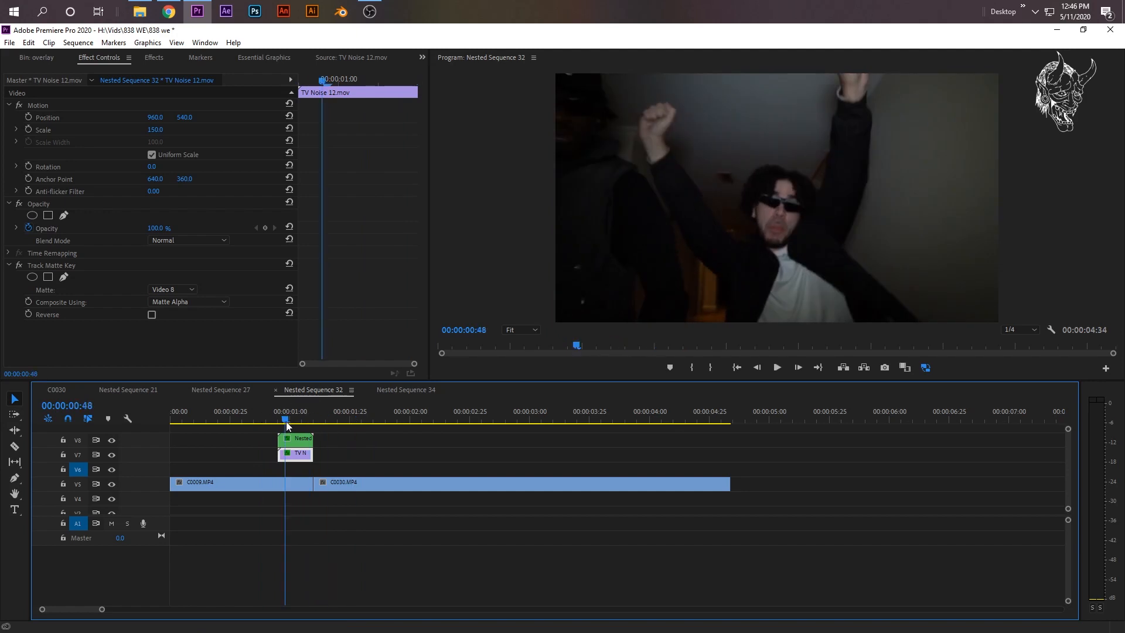
Place only the video of the [FREE Royalty Free ] REAL VHS footage on V7, trimmed to the nested clip's length.
click(295, 416)
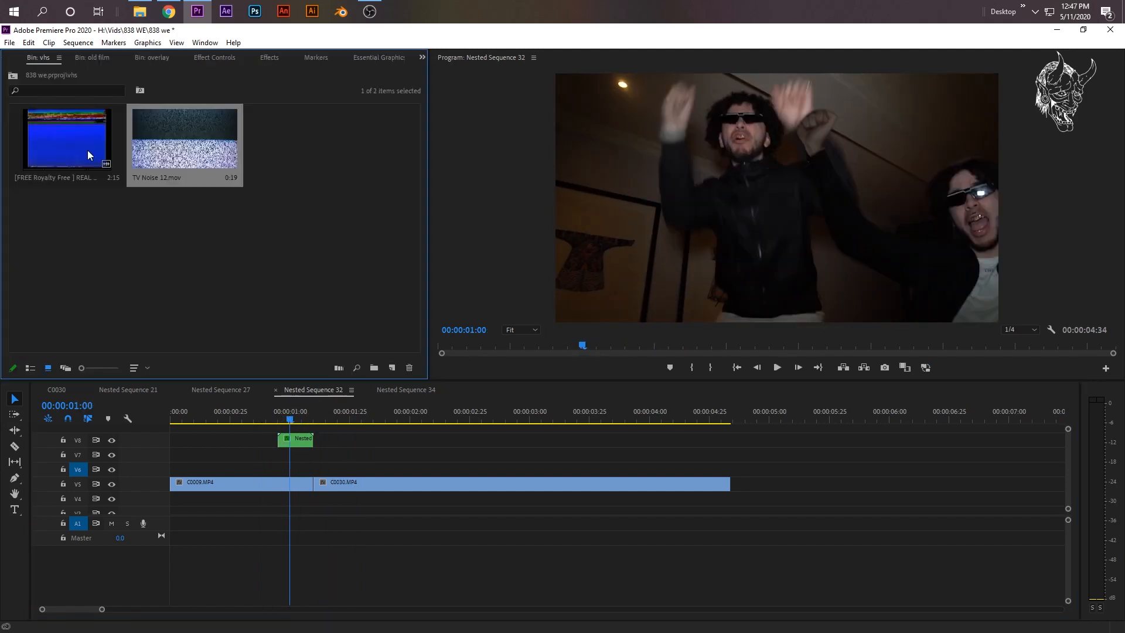
drag(210, 361, 281, 454)
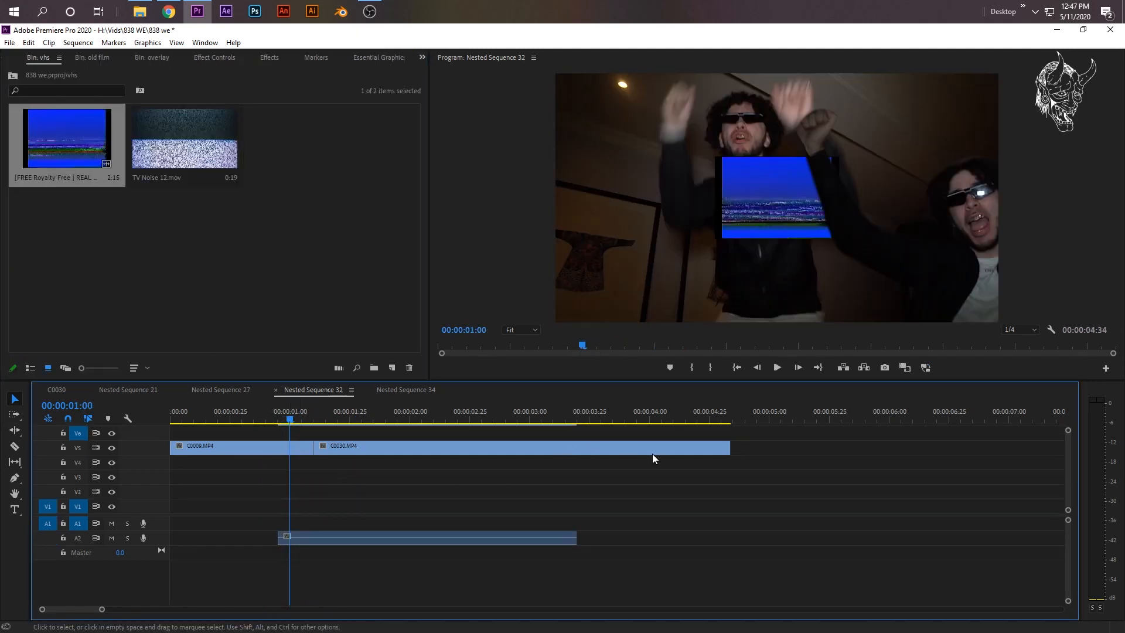
drag(576, 455, 313, 457)
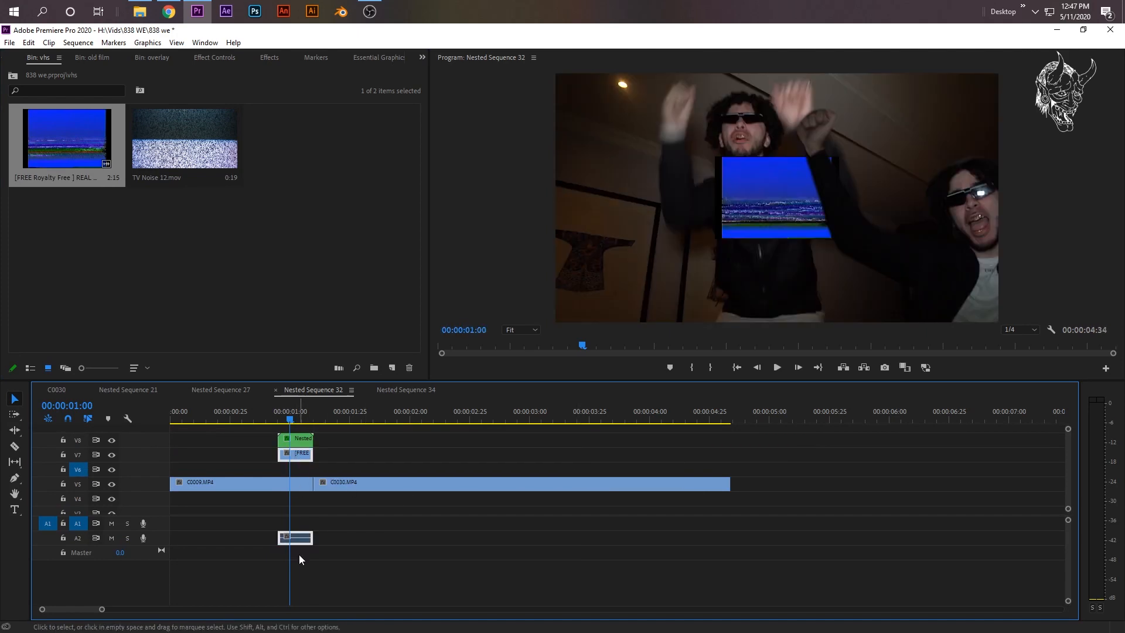
alt+click(296, 538)
key(Delete)
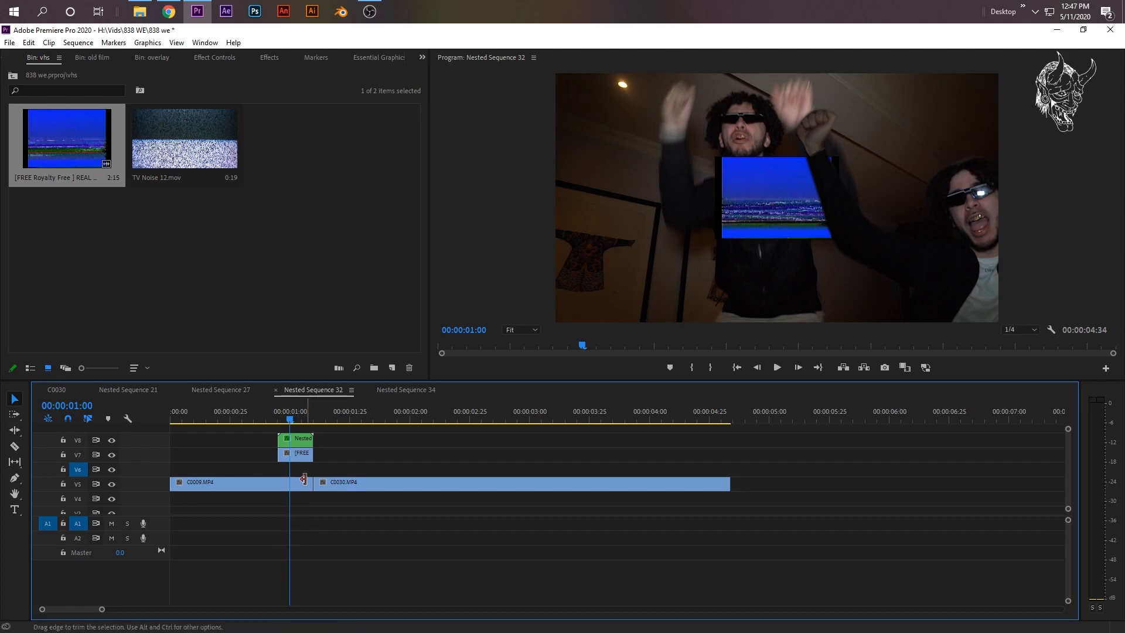
Apply Track Matte Key to the VHS footage clip on V7, with Matte set to Video 8 and Composite Using set to Matte Alpha.
click(301, 456)
click(206, 60)
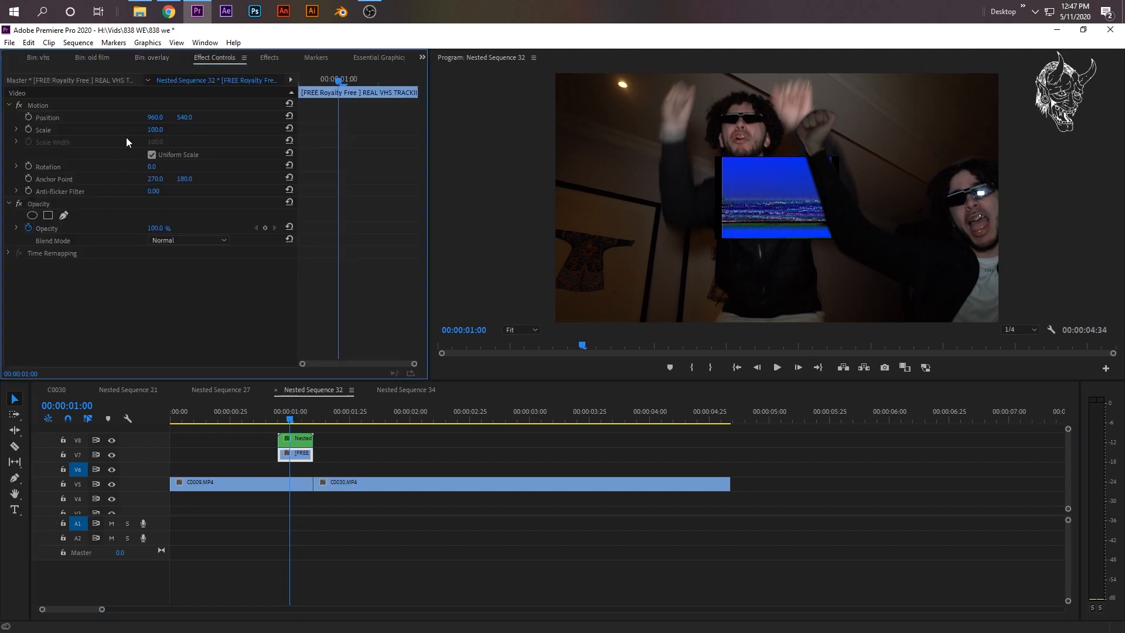
click(265, 61)
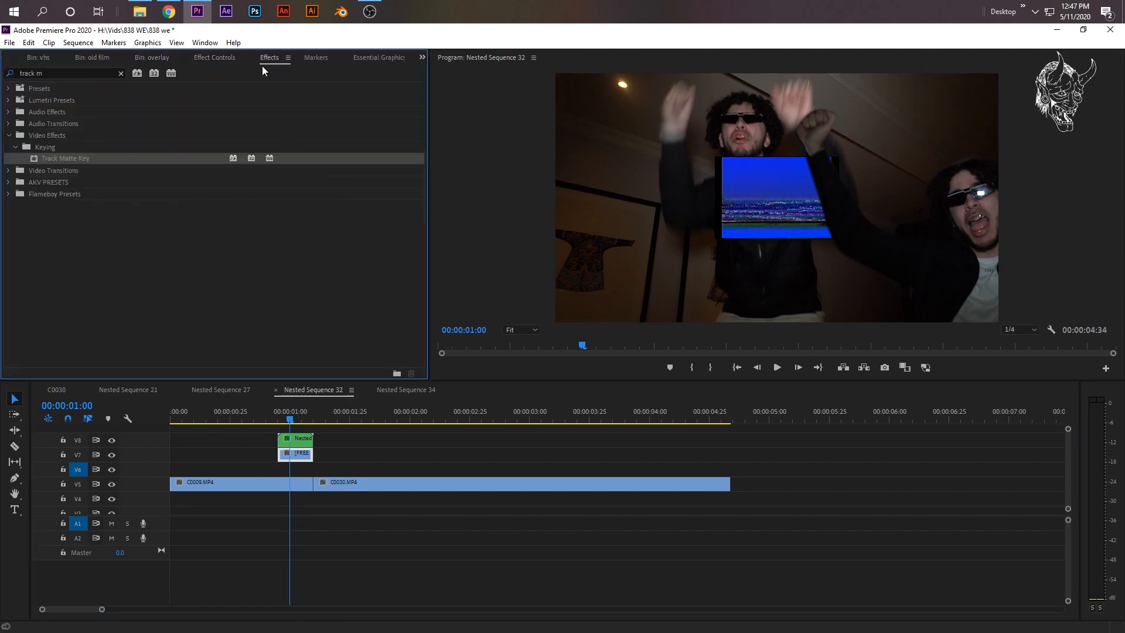
drag(67, 163, 300, 456)
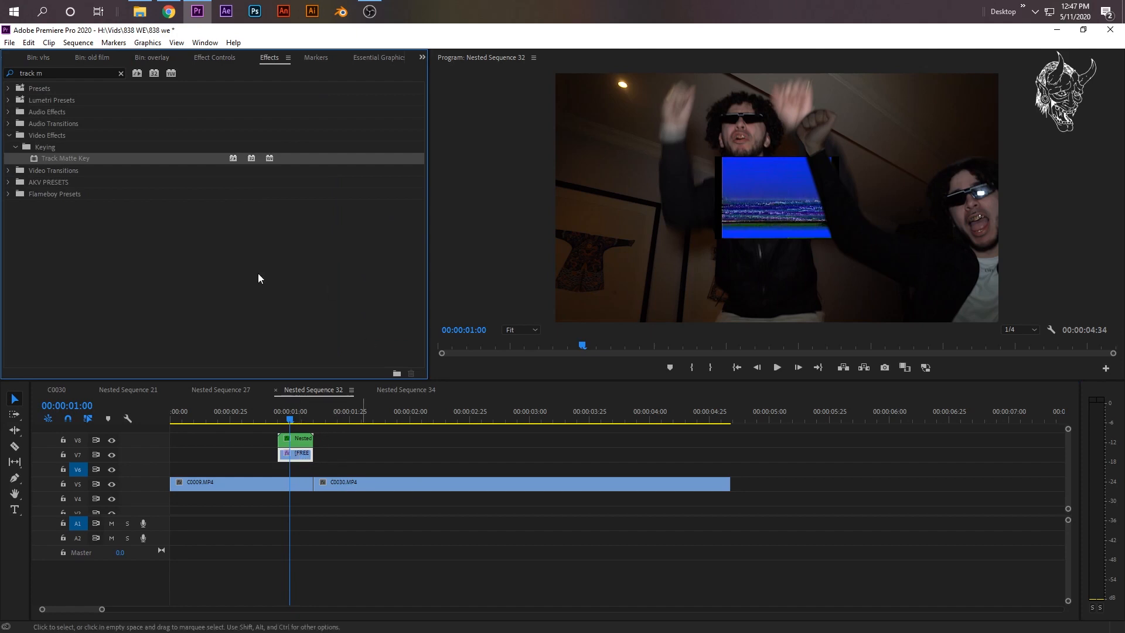
click(207, 57)
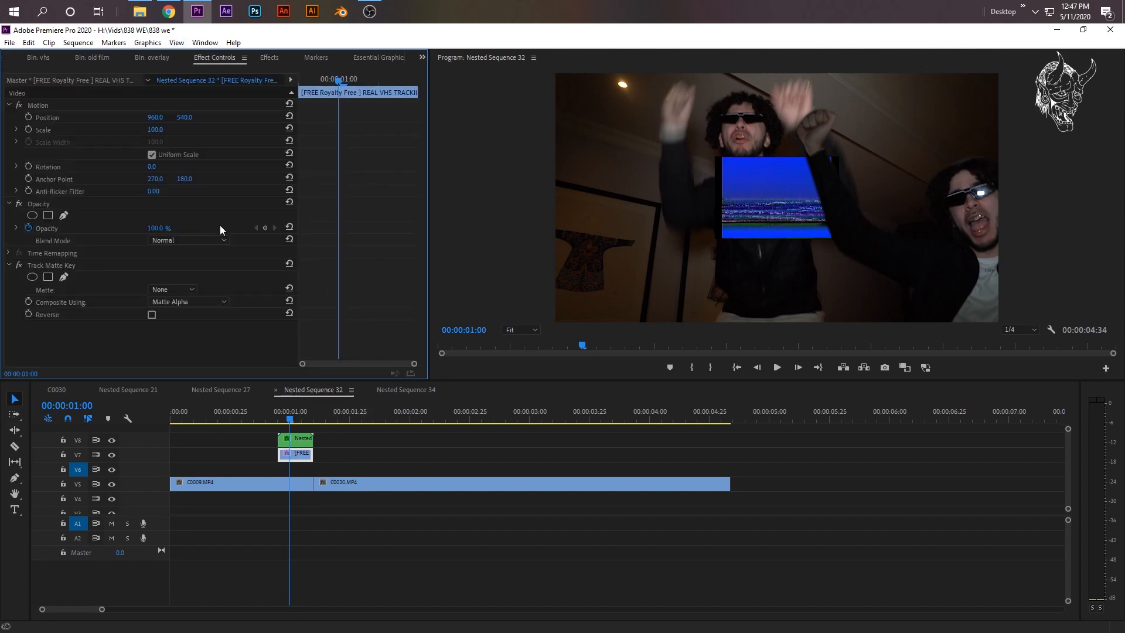
click(166, 290)
click(165, 317)
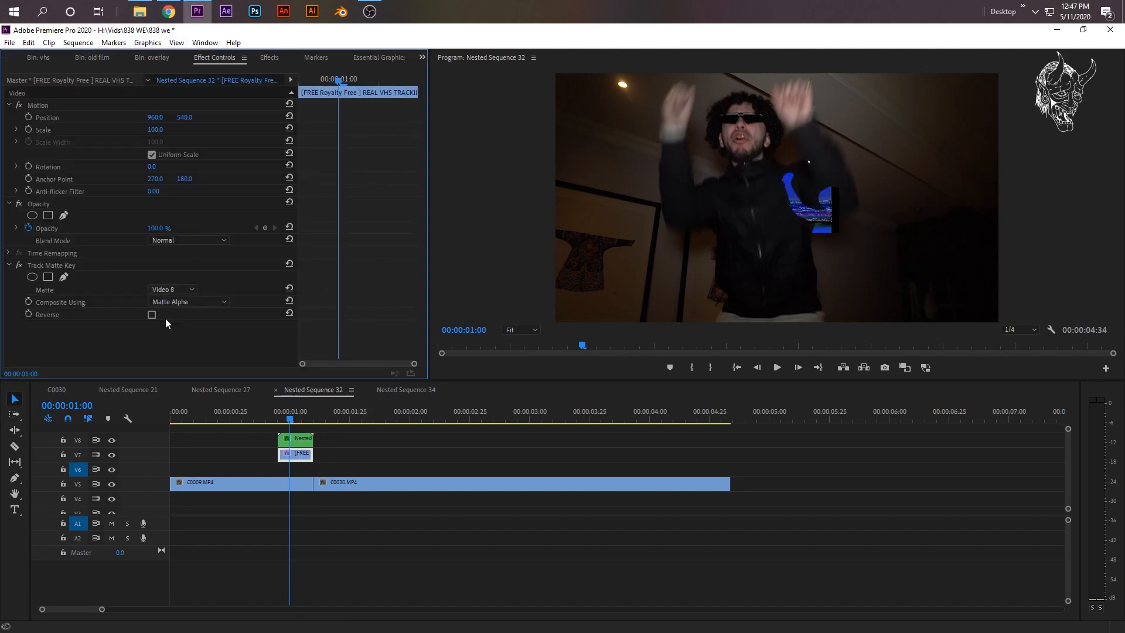
click(167, 302)
click(187, 316)
Scale the VHS footage clip to 372 so it fills the cutout, and scrub through the transition to check it.
drag(157, 131, 243, 135)
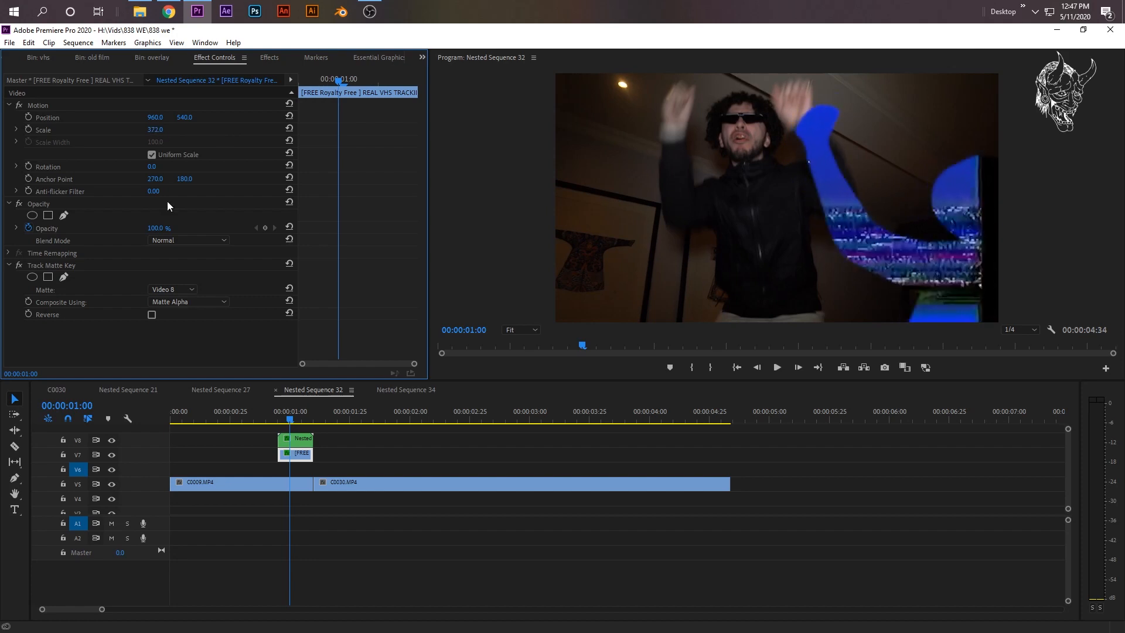
click(300, 420)
drag(300, 421, 300, 420)
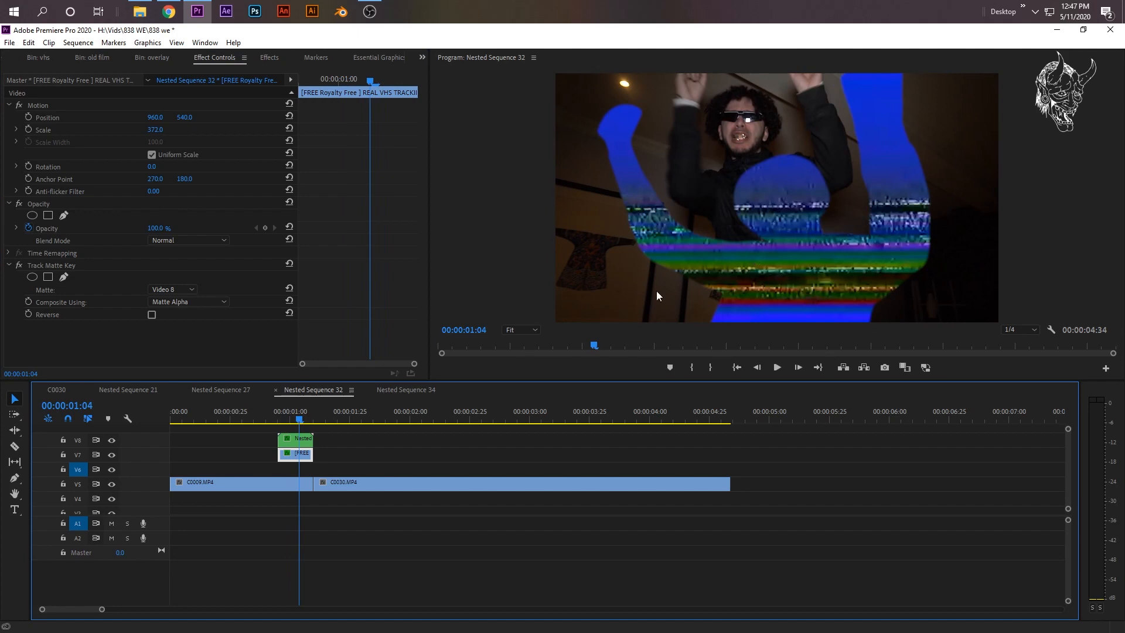
drag(280, 421, 296, 423)
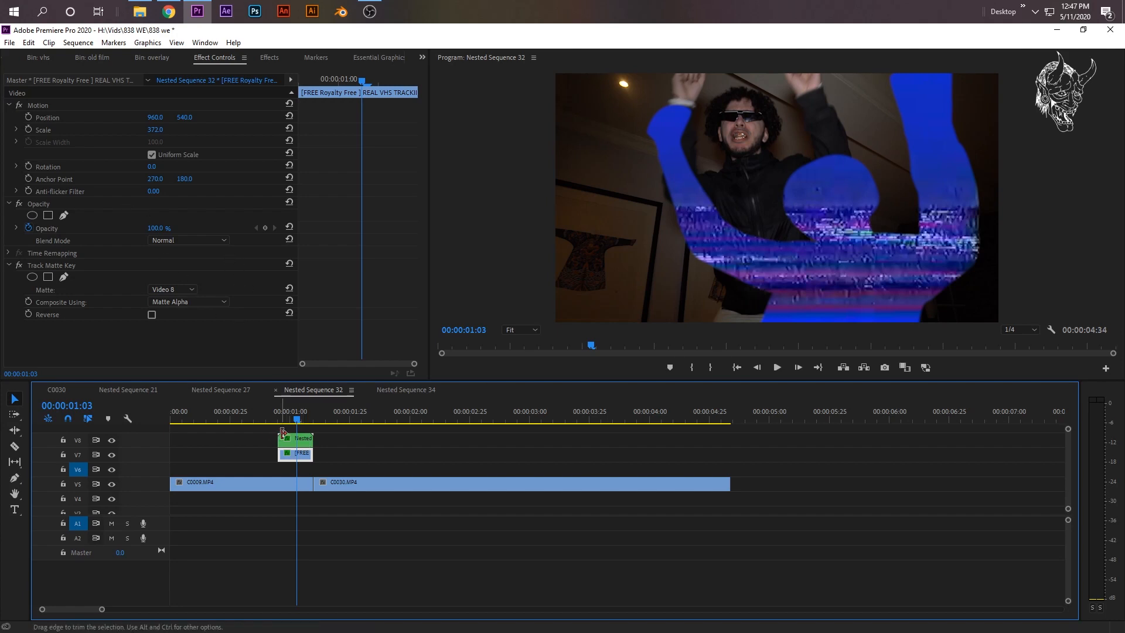
Try the Screen, Multiply, Soft Light, Overlay and Hard Light blend modes on the VHS footage clip.
click(177, 241)
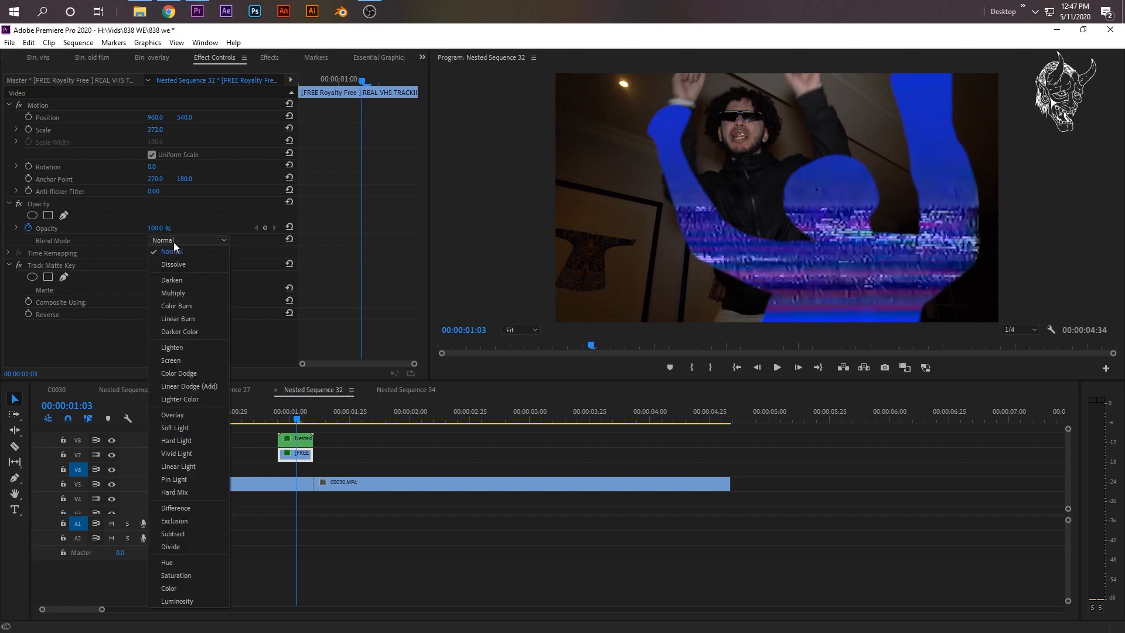
click(173, 241)
click(309, 472)
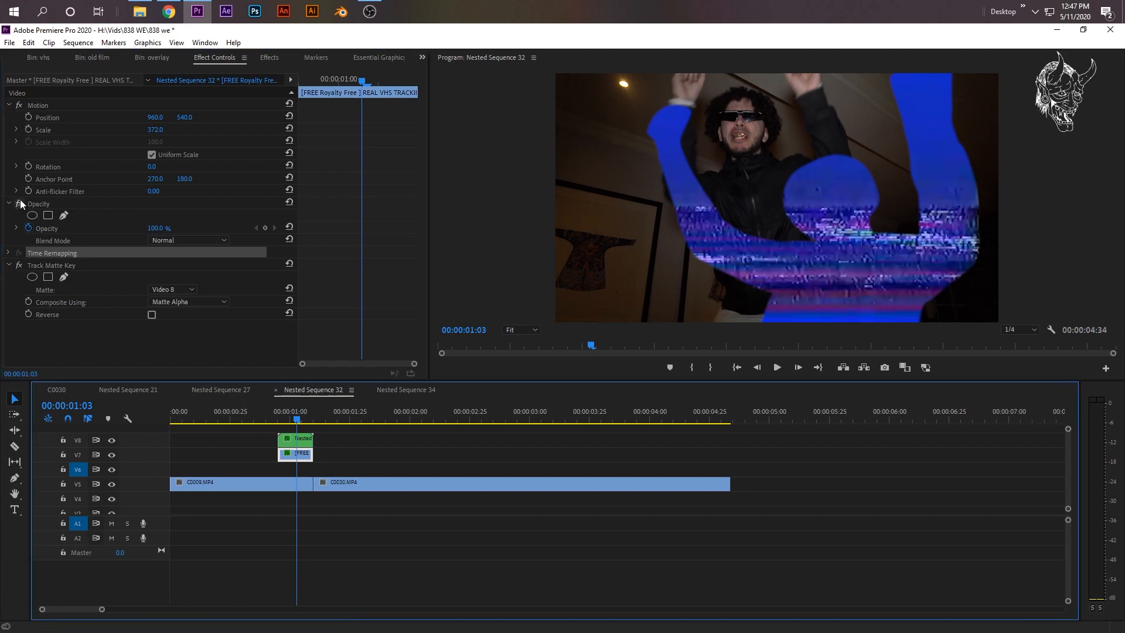
click(174, 239)
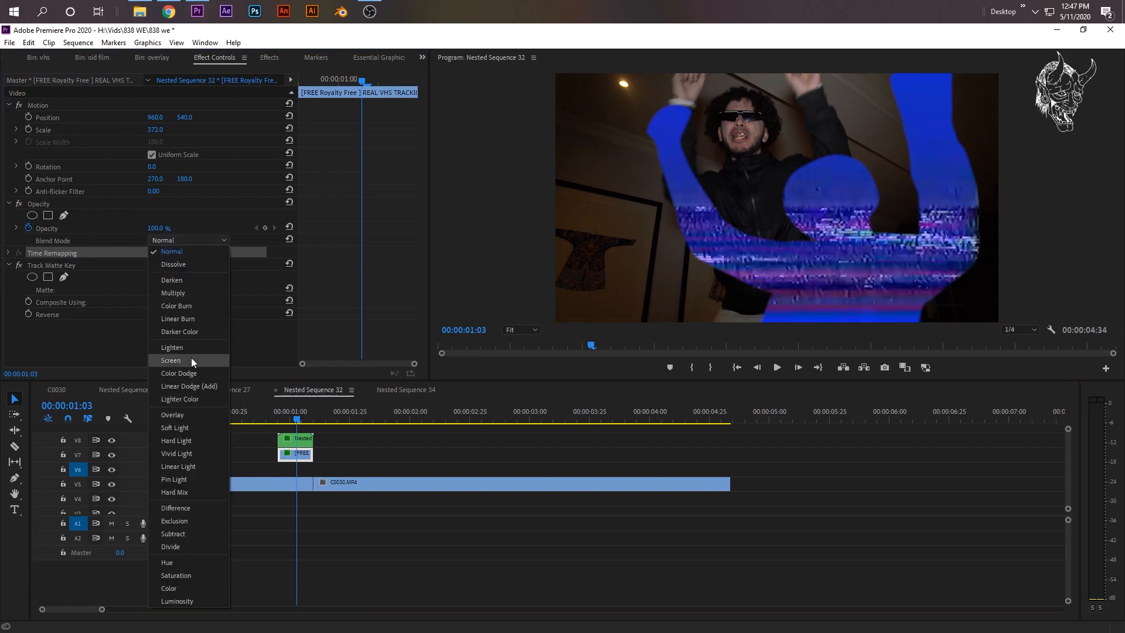
click(191, 357)
click(163, 242)
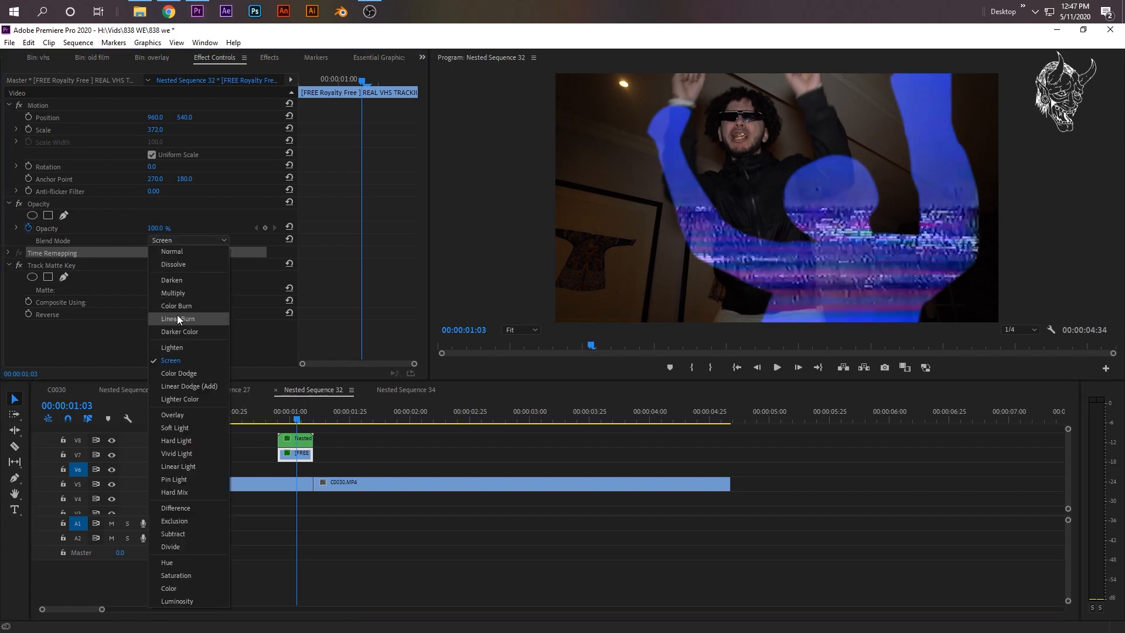
click(176, 293)
click(197, 241)
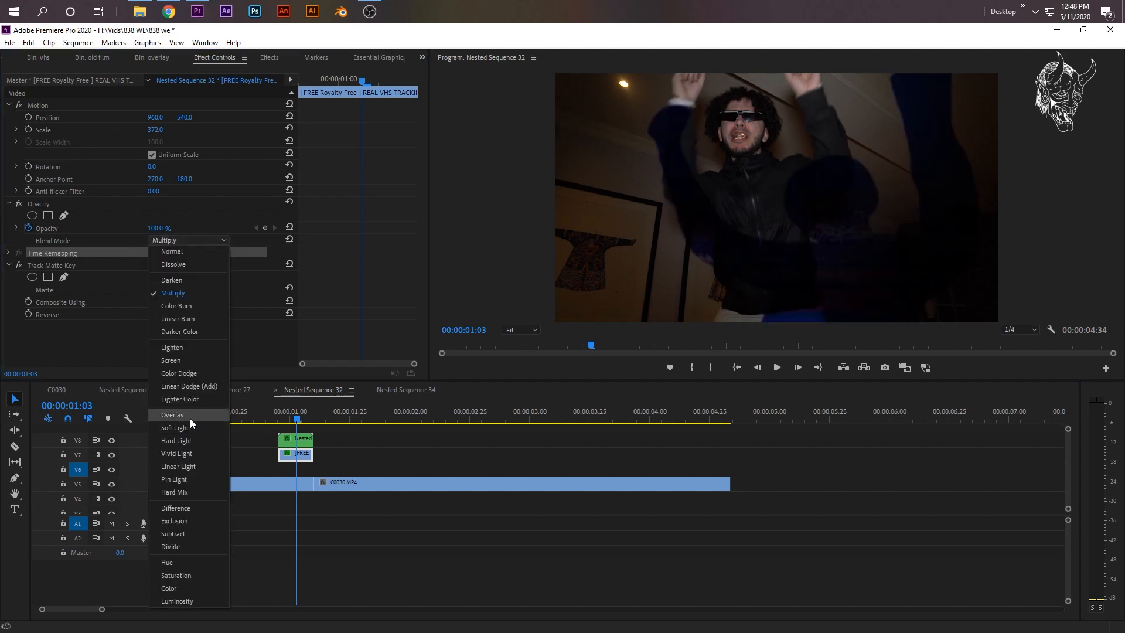
click(194, 425)
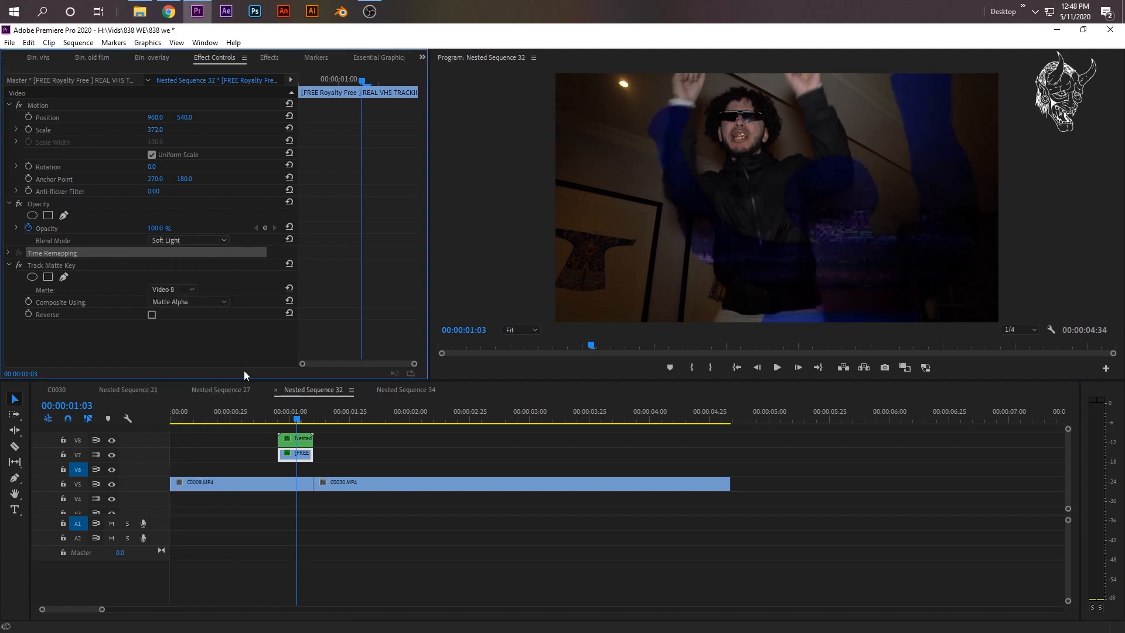
click(177, 241)
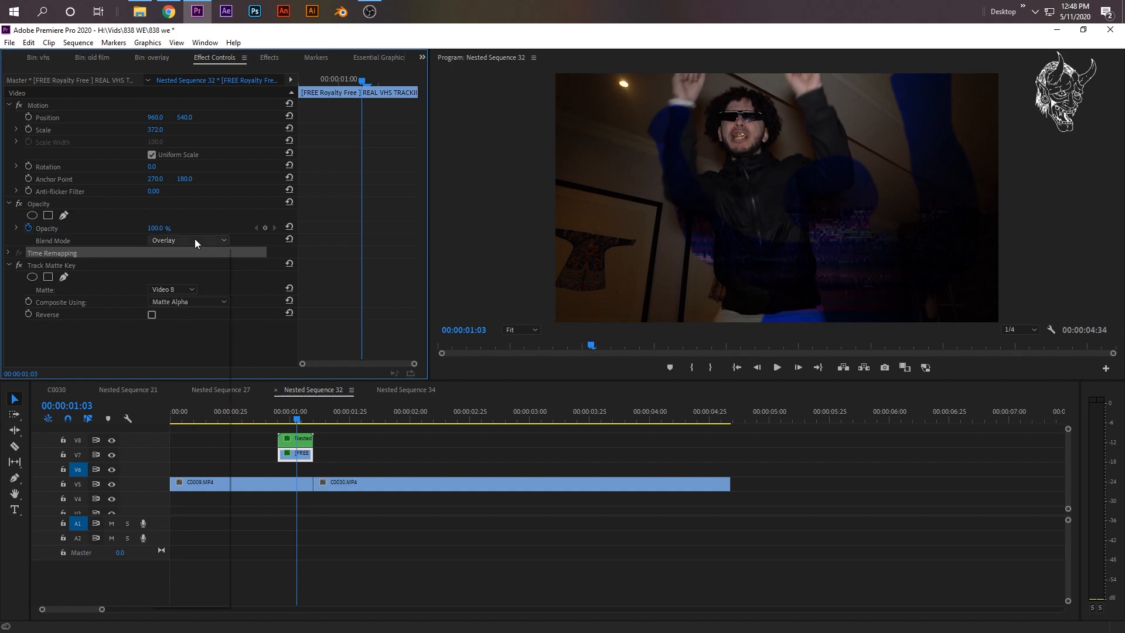
click(195, 238)
click(189, 434)
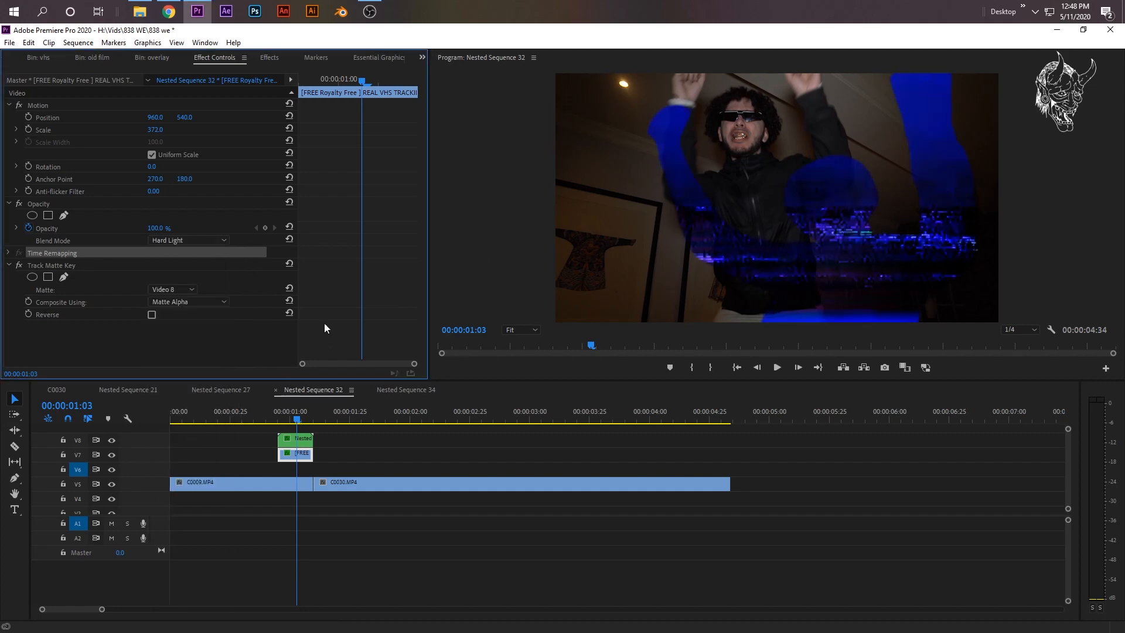
Duplicate the nested cutout clip from V8 onto V6 beneath the VHS footage and scrub through the result.
click(299, 439)
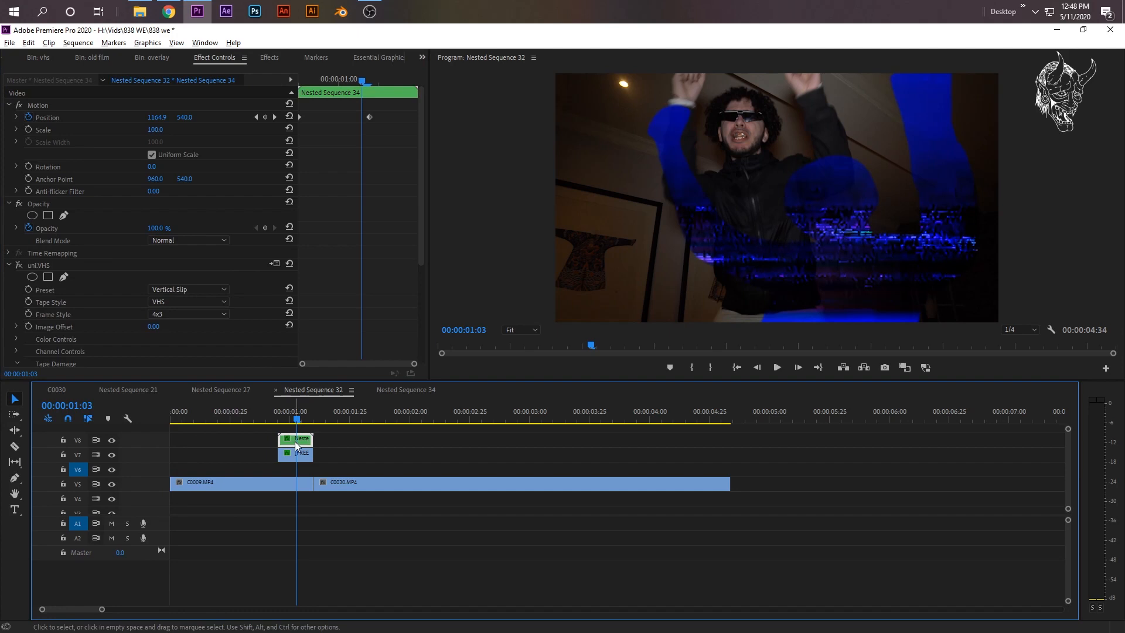
drag(295, 444, 293, 473)
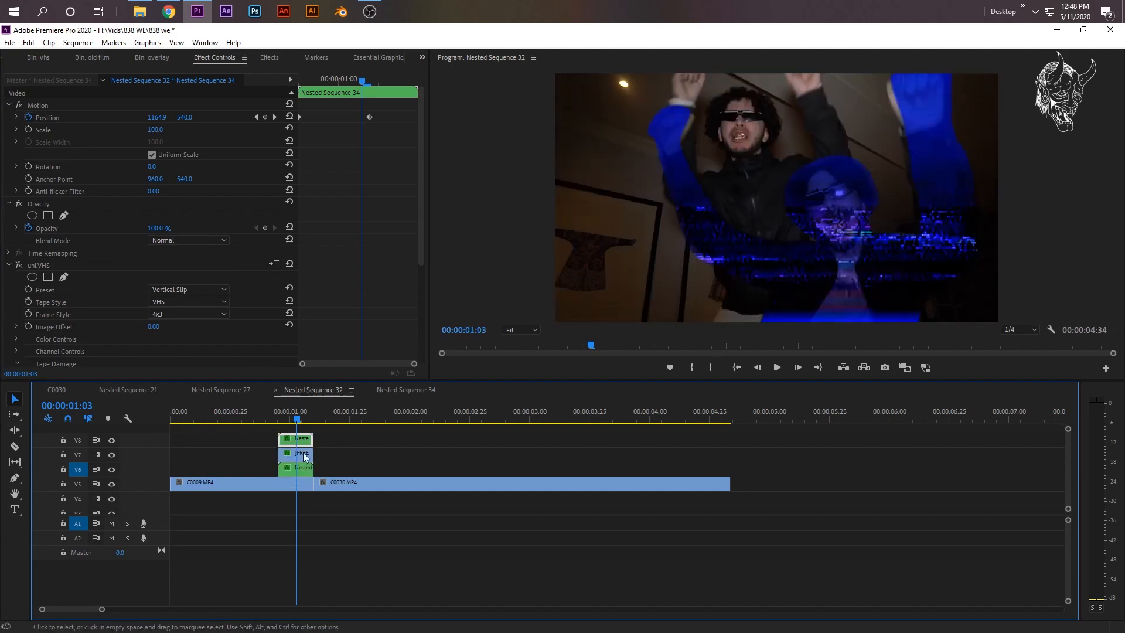
drag(279, 412, 302, 426)
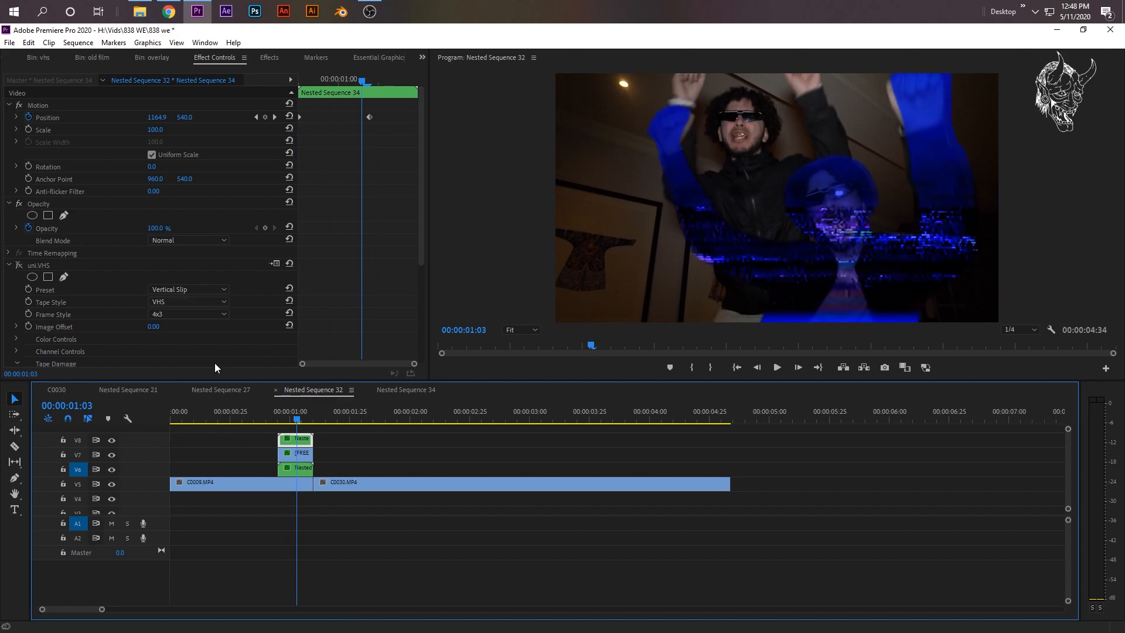
Try Overlay on the VHS footage clip on V7, and settle on the Lighten blend mode.
click(295, 453)
click(189, 241)
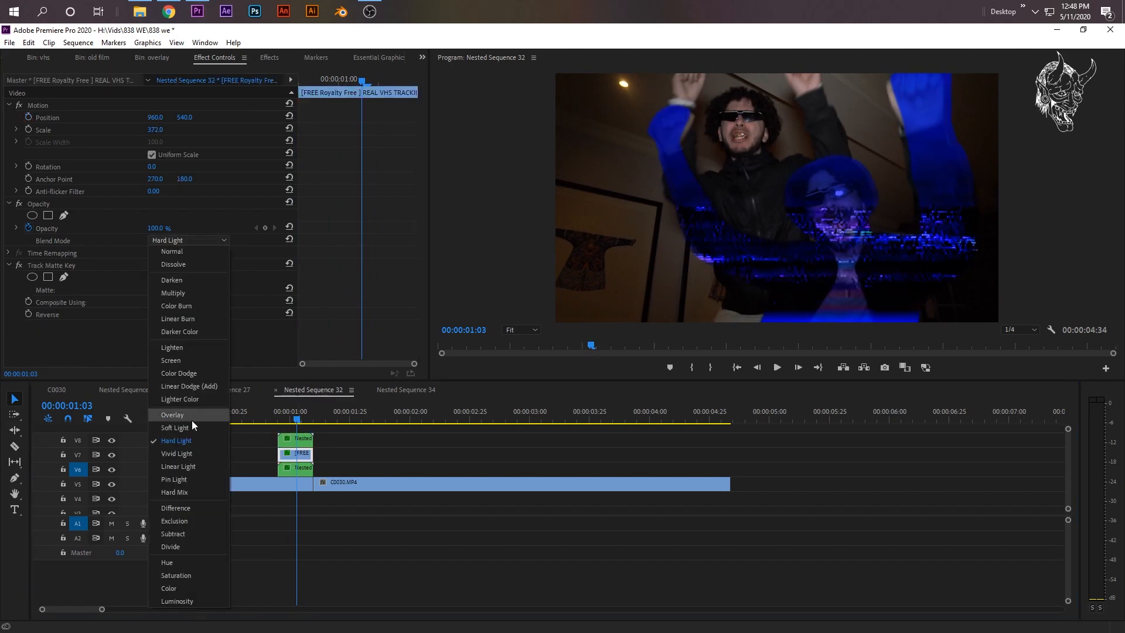
click(192, 417)
click(198, 239)
click(181, 347)
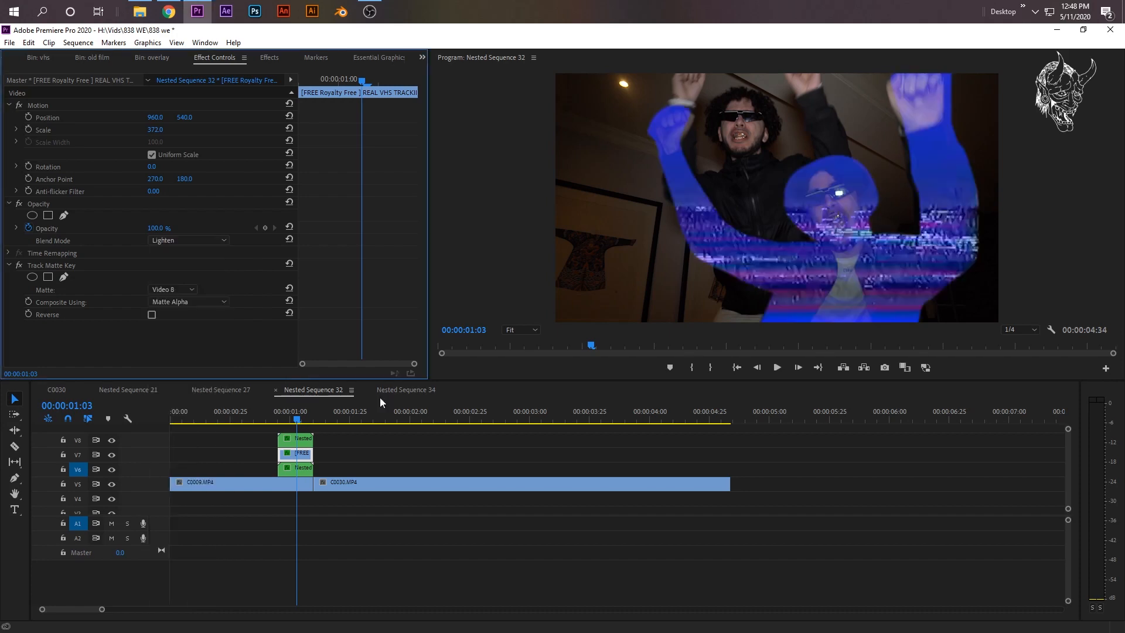
Play the transition from before the cutout to check the VHS-blended version.
mouse_move(274, 423)
mouse_down()
mouse_move(440, 422)
mouse_move(329, 420)
mouse_move(283, 406)
mouse_move(294, 419)
mouse_move(268, 420)
mouse_up()
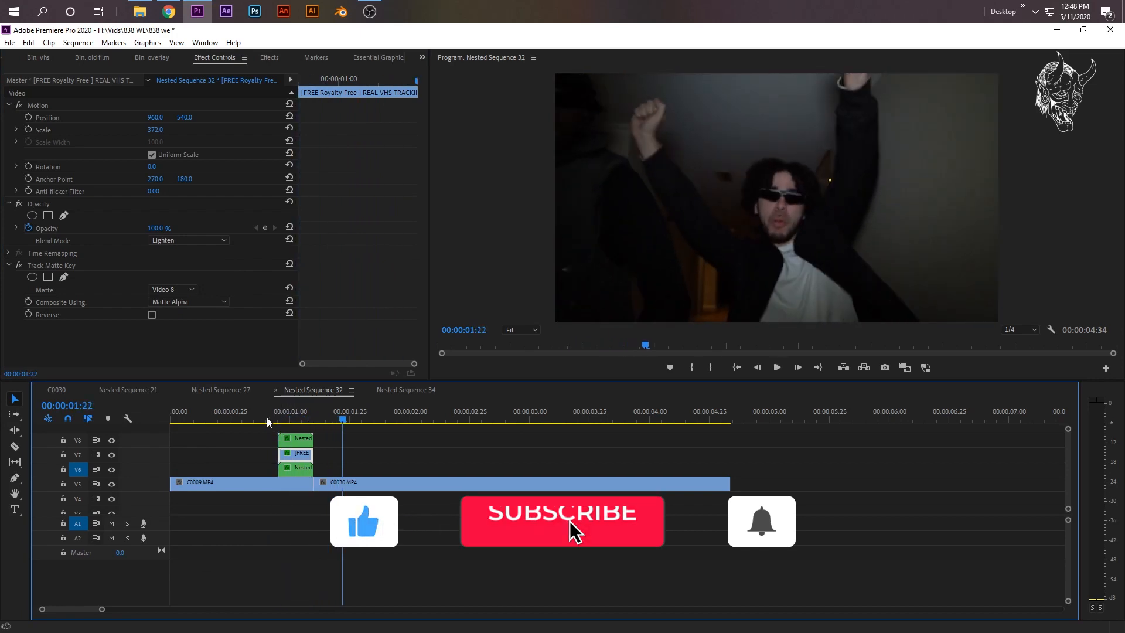
click(260, 418)
key(space)
key(space)
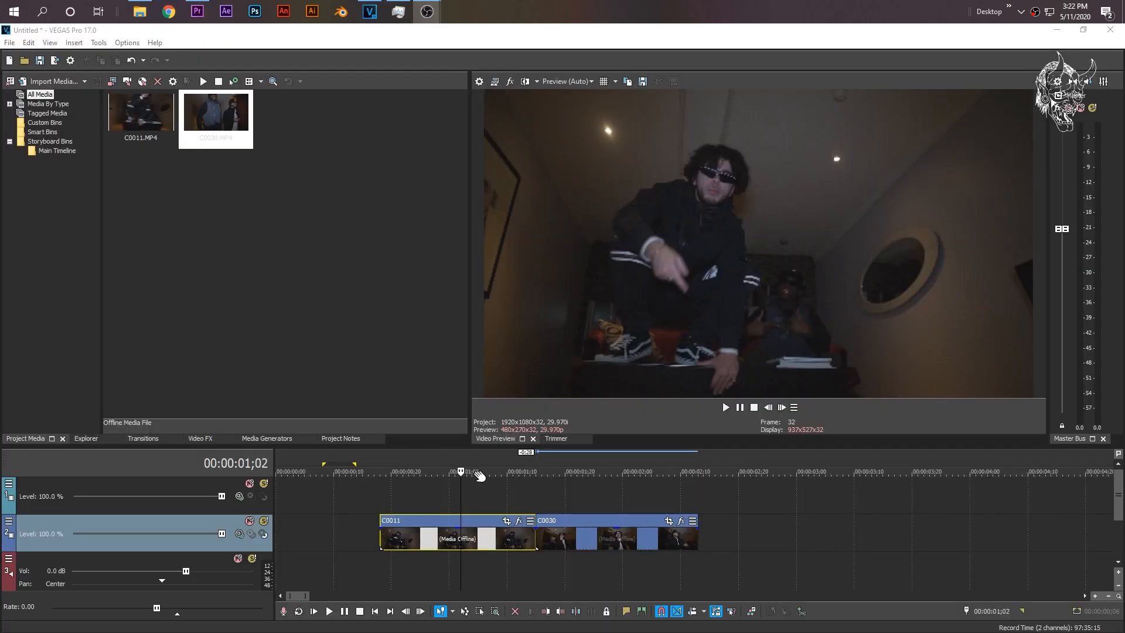
Switch to VEGAS Pro and play across the cut between C0011 and C0030 to review the transition point.
click(486, 507)
key(space)
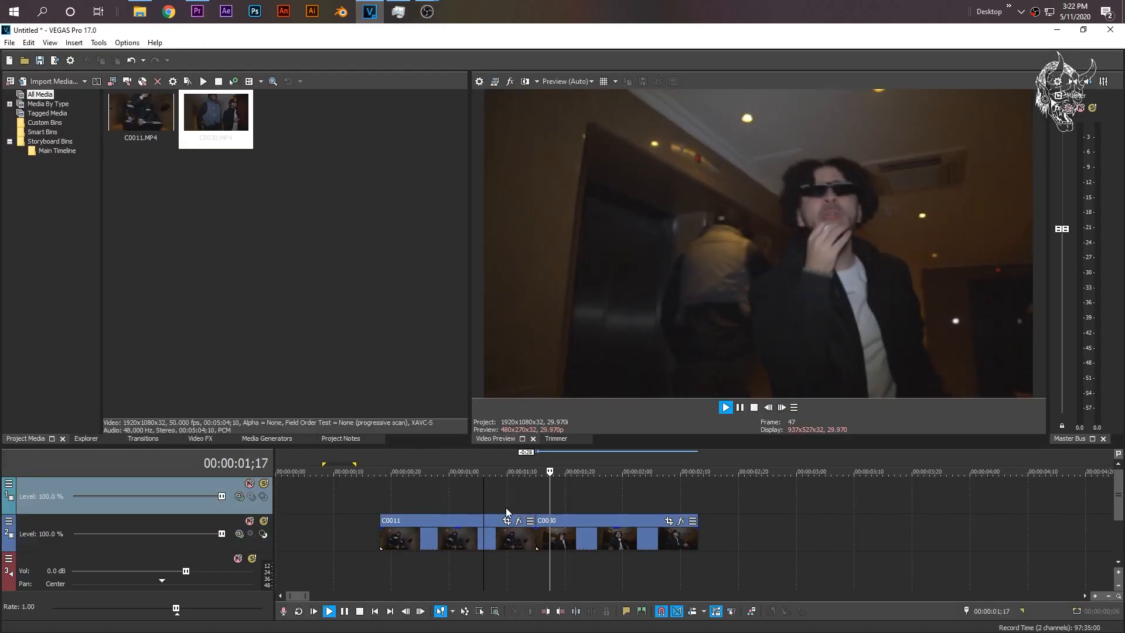
click(505, 497)
key(space)
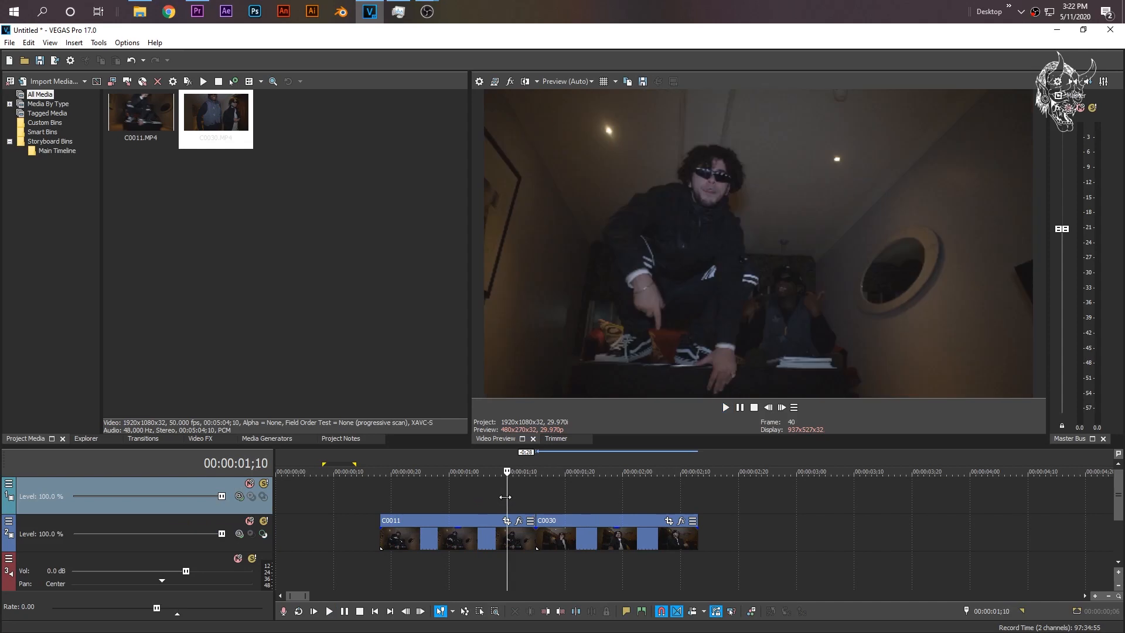
click(534, 540)
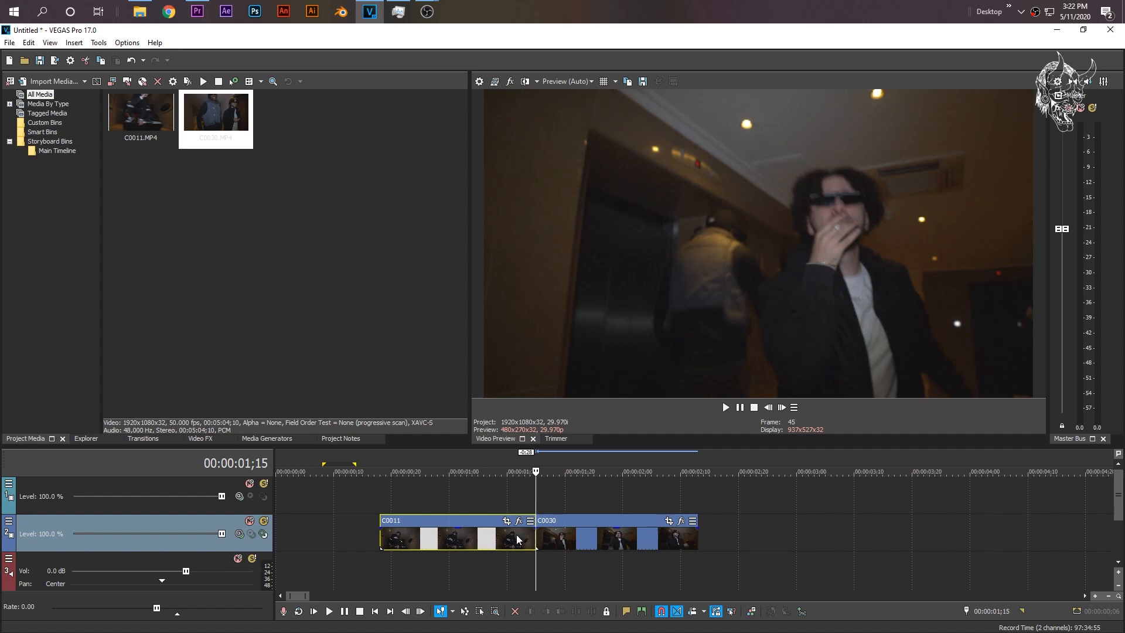
click(501, 507)
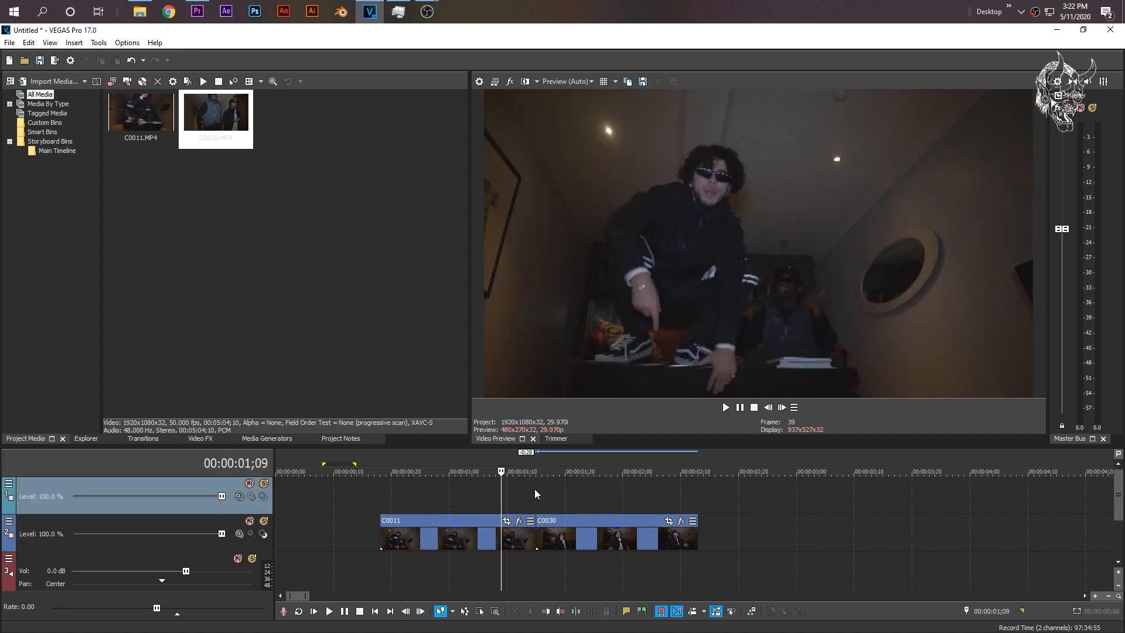
Save a snapshot of C0030's first frame at 00:00:01;15 as Image2.jpg.
click(538, 520)
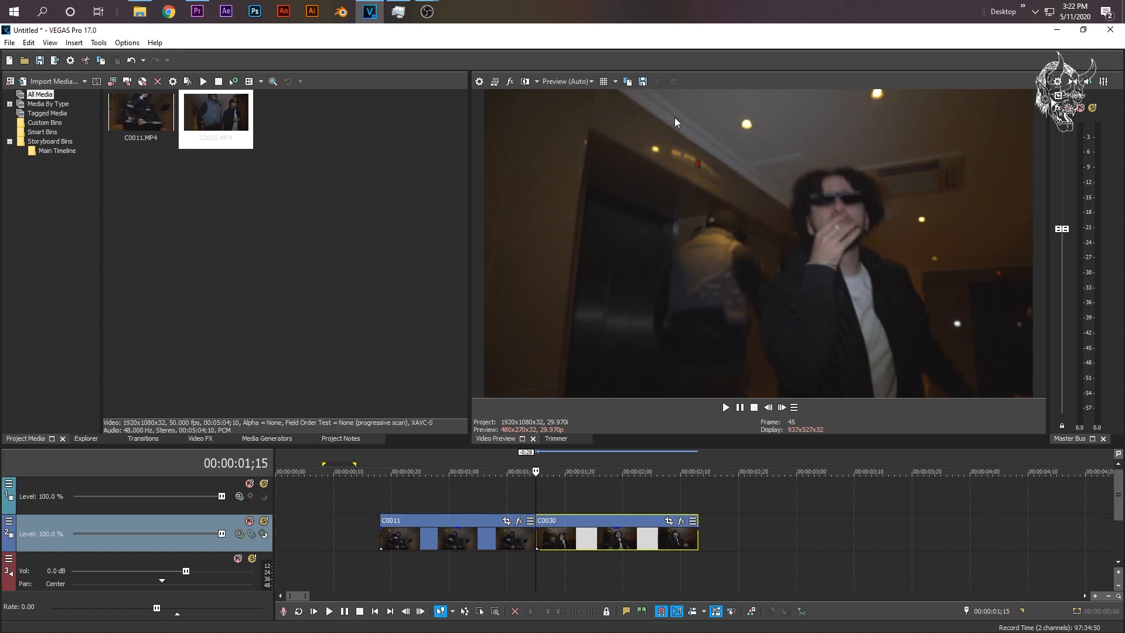
click(643, 82)
click(701, 384)
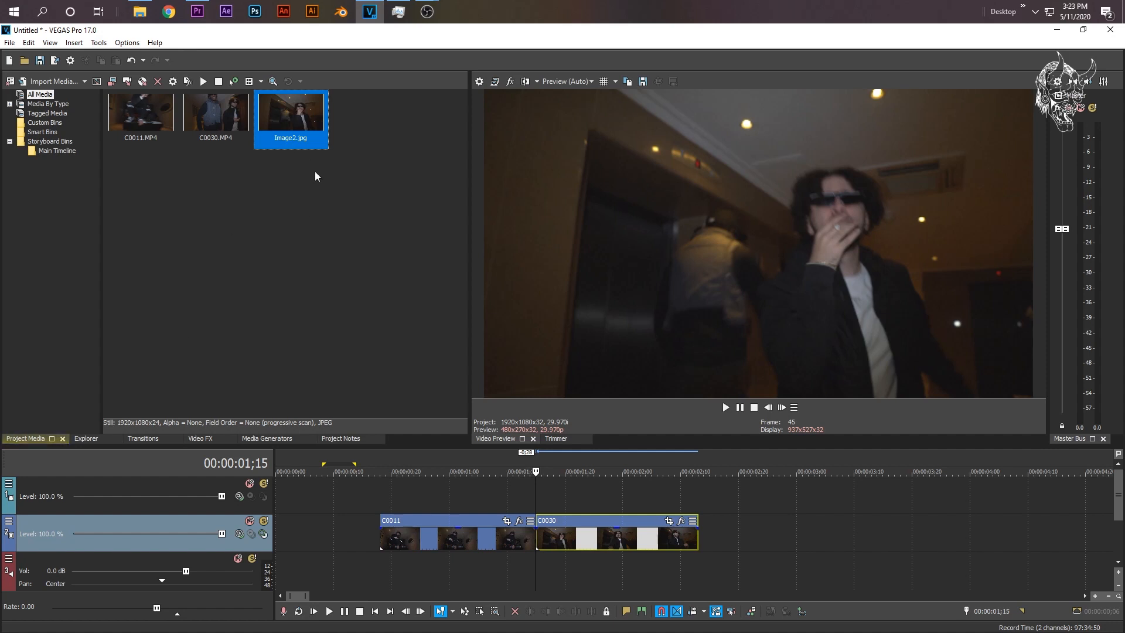
Delete the empty upper video track and insert a new video track above the clips.
drag(298, 115, 537, 435)
right_click(702, 511)
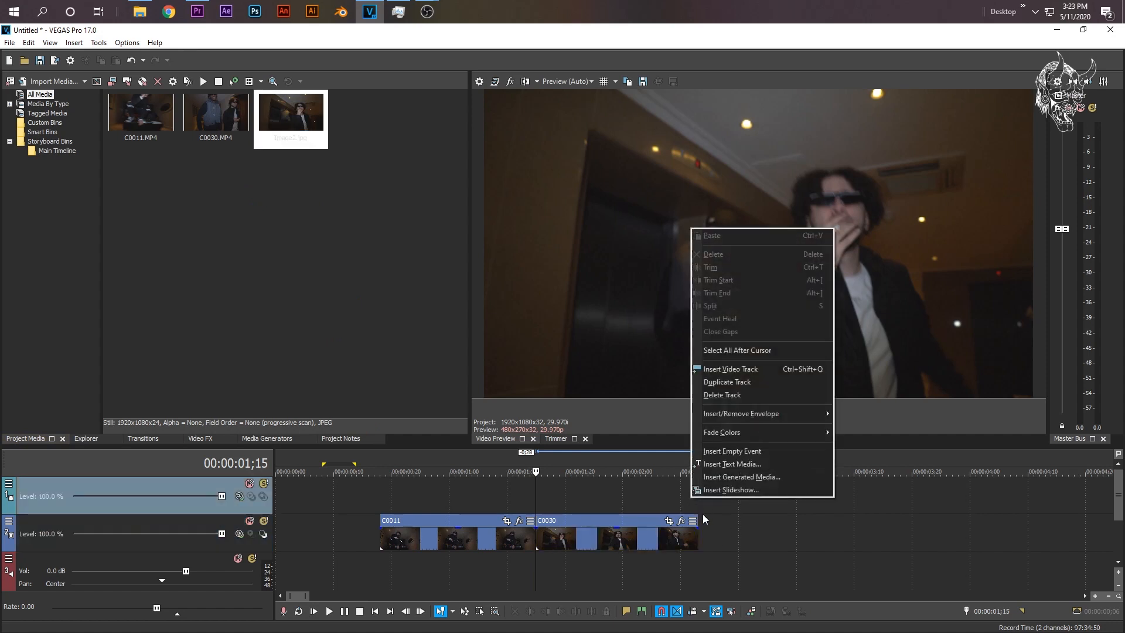
click(732, 394)
right_click(740, 494)
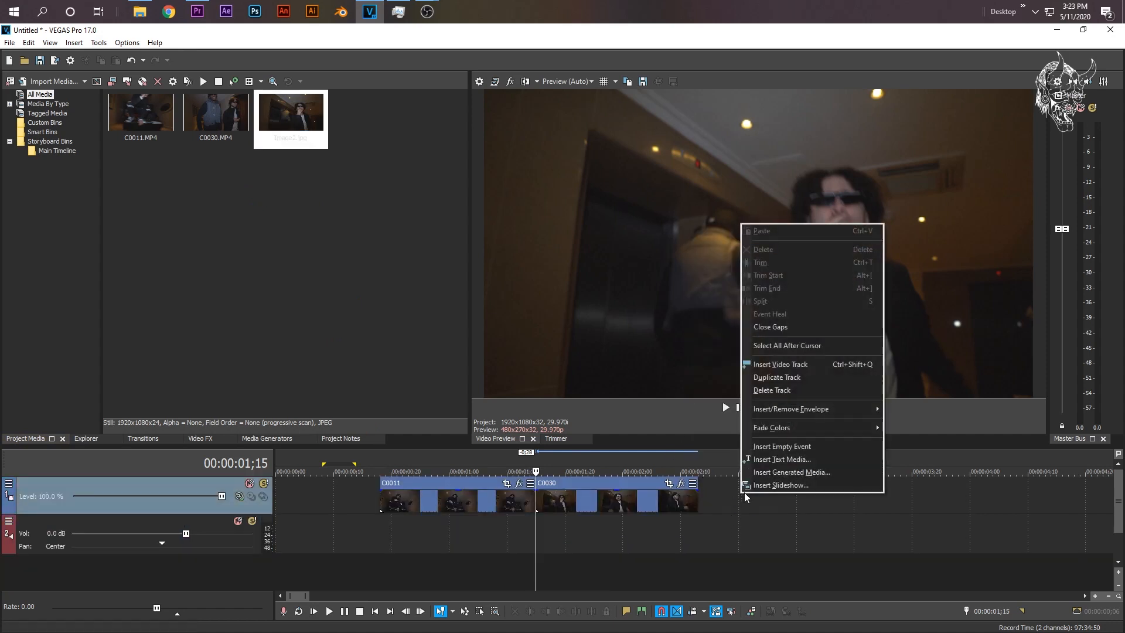
click(777, 365)
Place Image2.jpg on the upper track at C0030's start, split it at 00:00:01;23 and delete the remainder.
drag(267, 125, 552, 497)
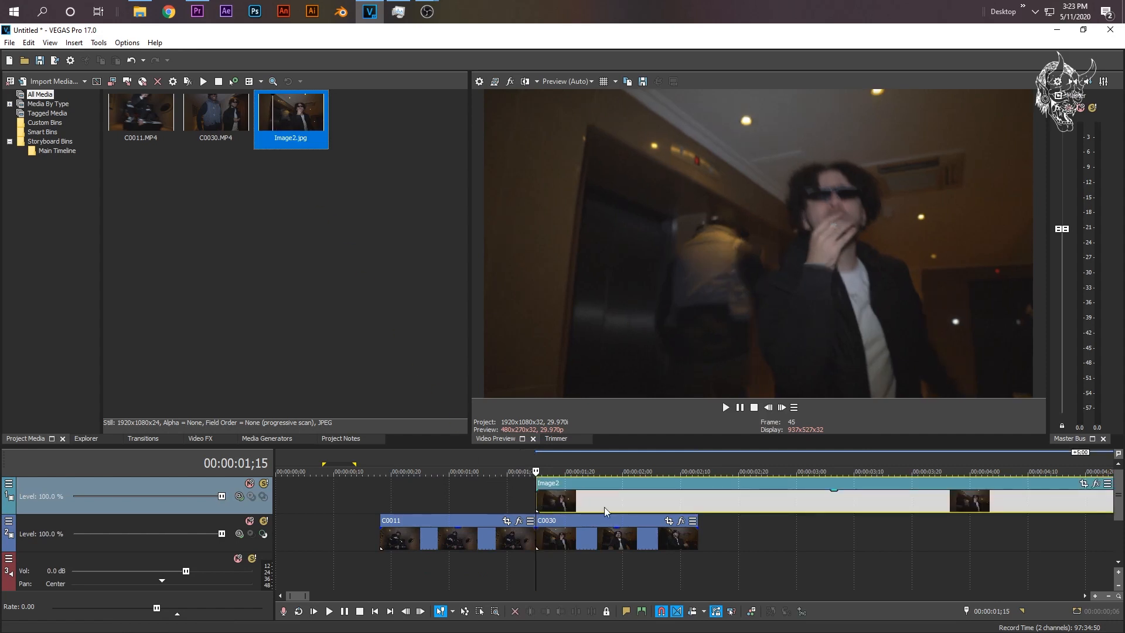
click(604, 508)
click(553, 498)
click(582, 500)
key(s)
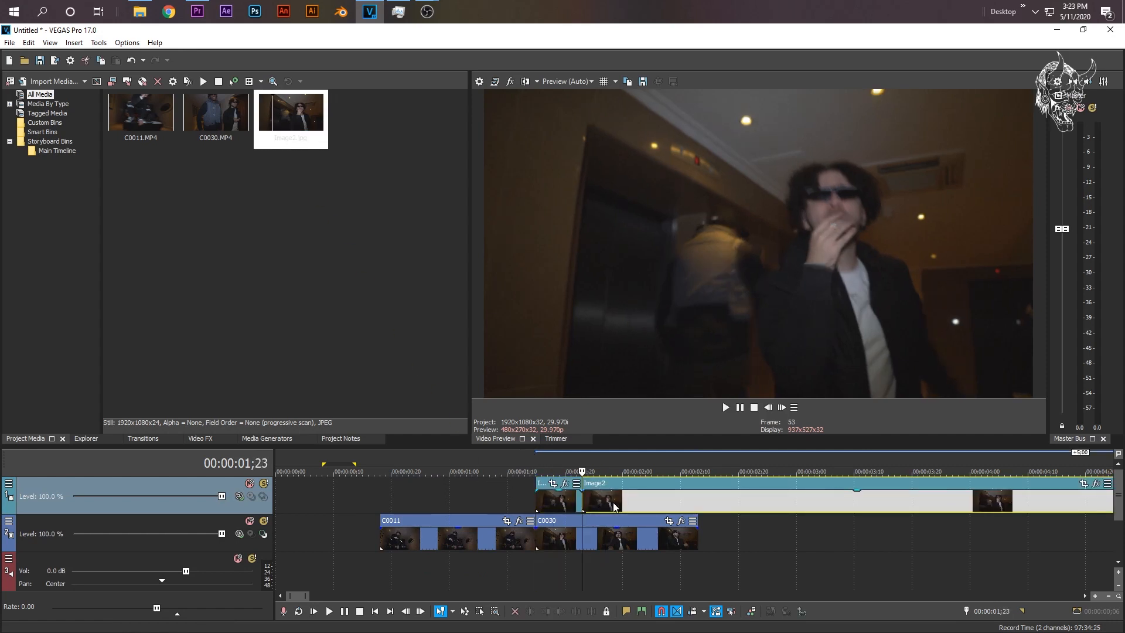
click(613, 502)
key(Delete)
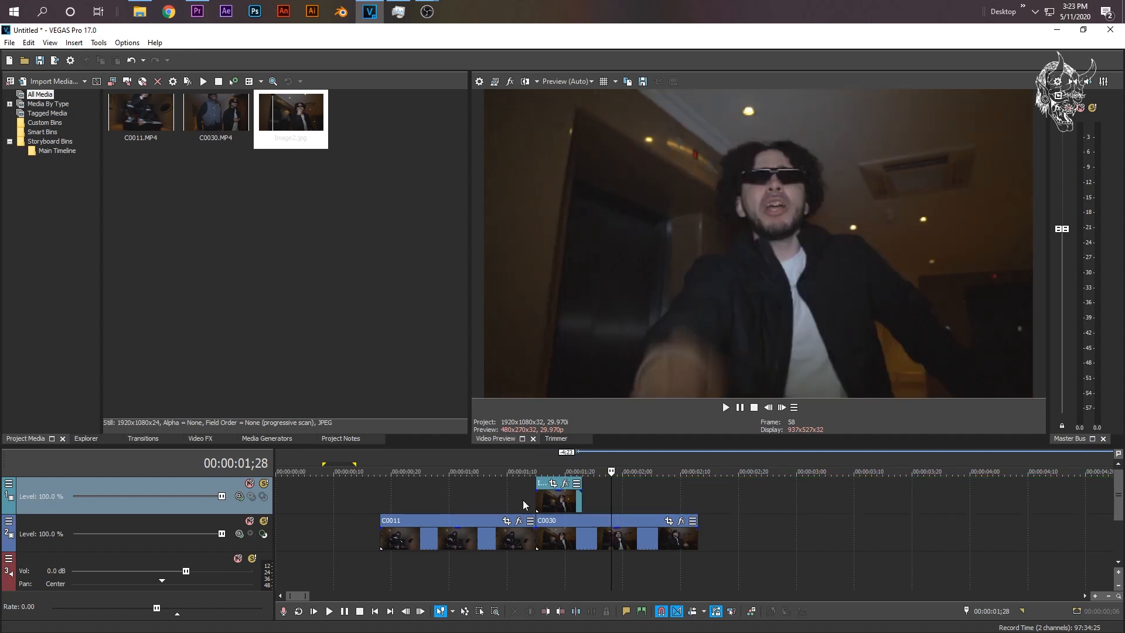
Play from just before the cut to check the short freeze frame.
click(528, 497)
key(space)
key(space)
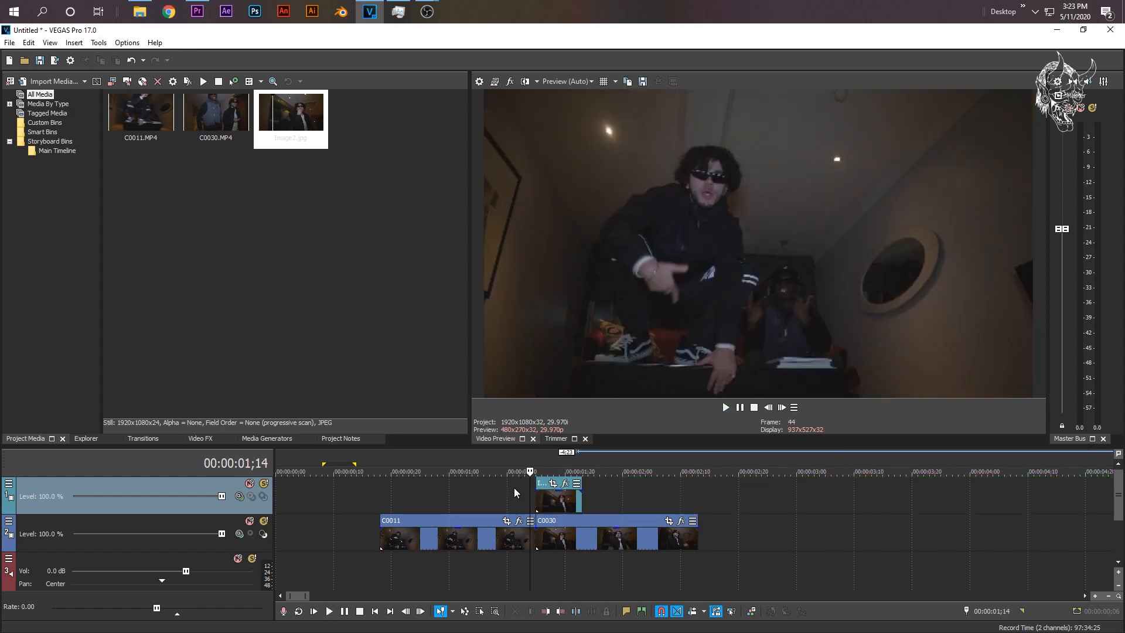
Extend the end of Image2 on the upper track by 10 frames and play from before the cut.
drag(581, 498, 640, 498)
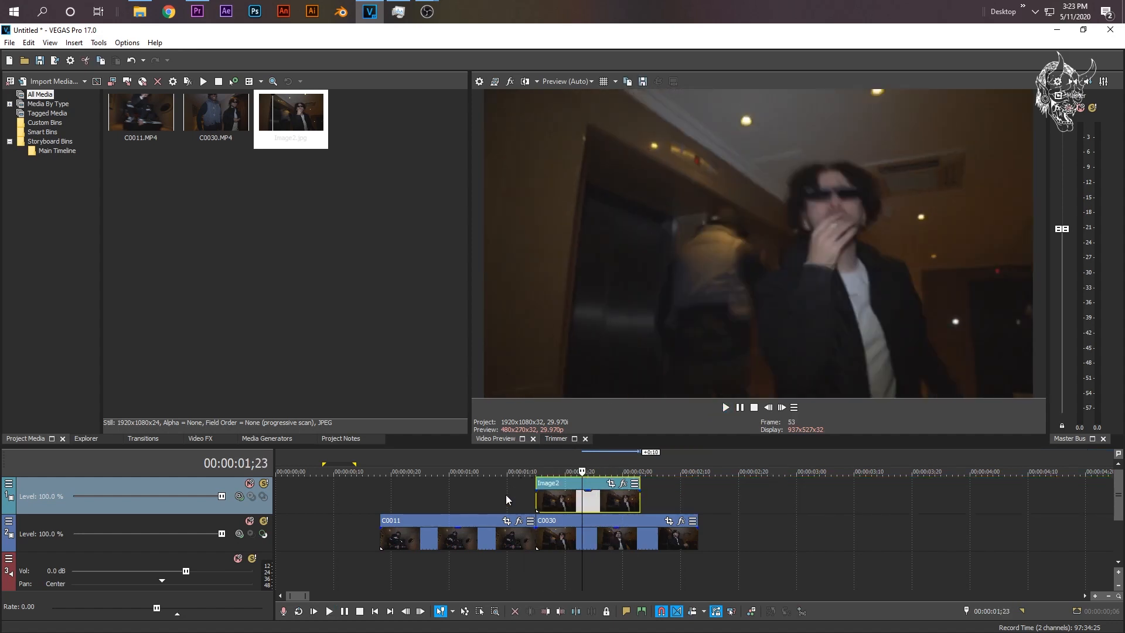
click(490, 494)
key(space)
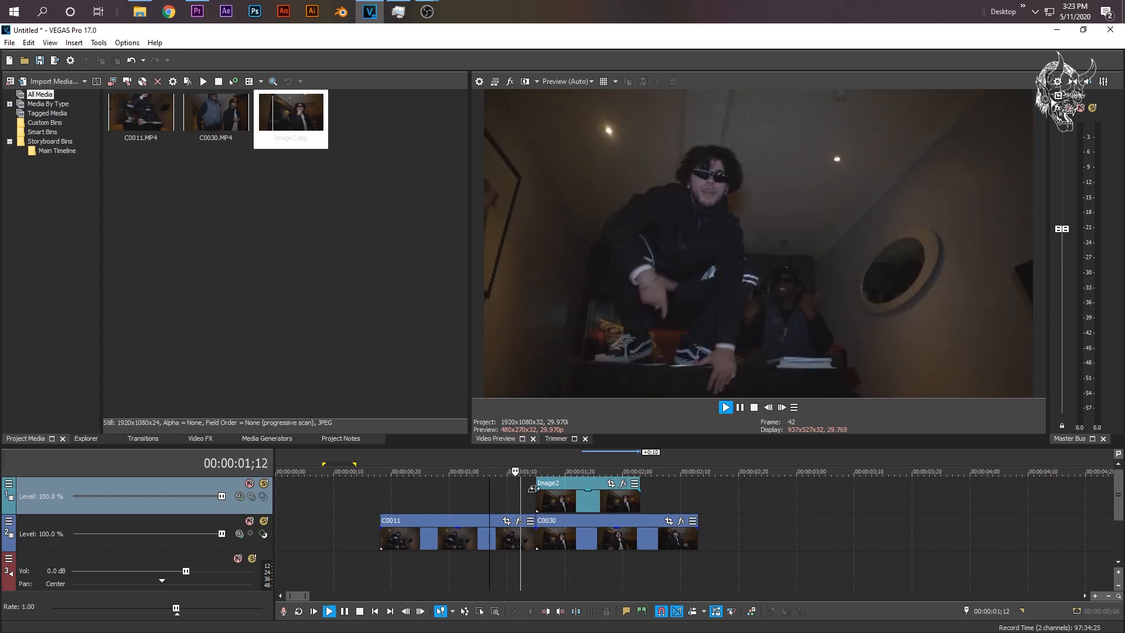
key(space)
Open Image2's Event Pan/Crop settings in an enlarged window and enable its mask.
click(584, 506)
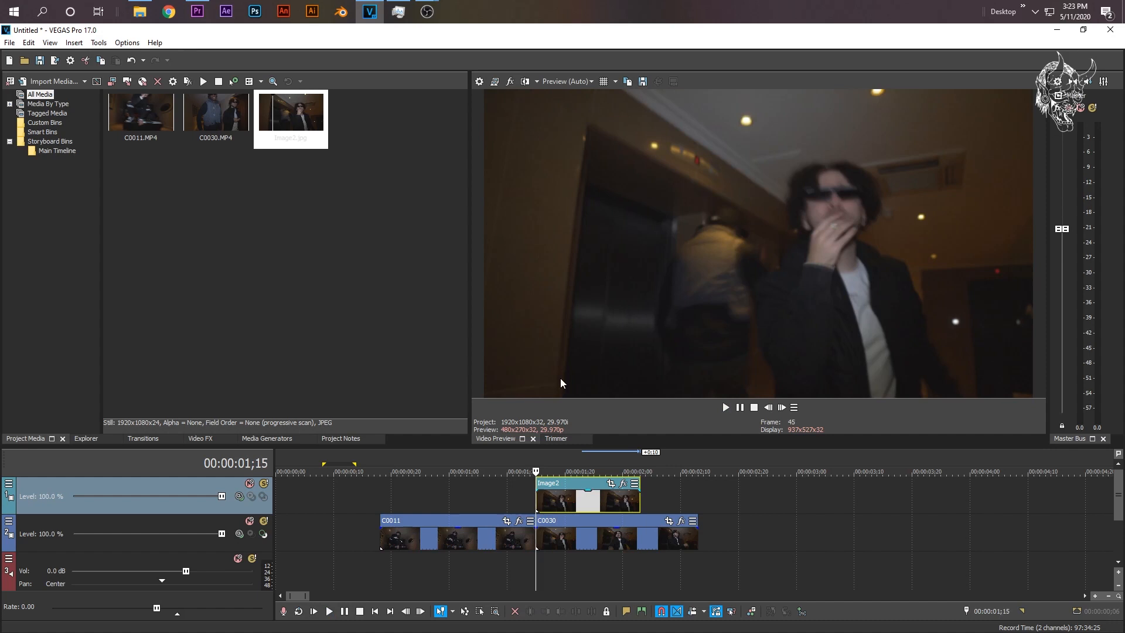
click(611, 484)
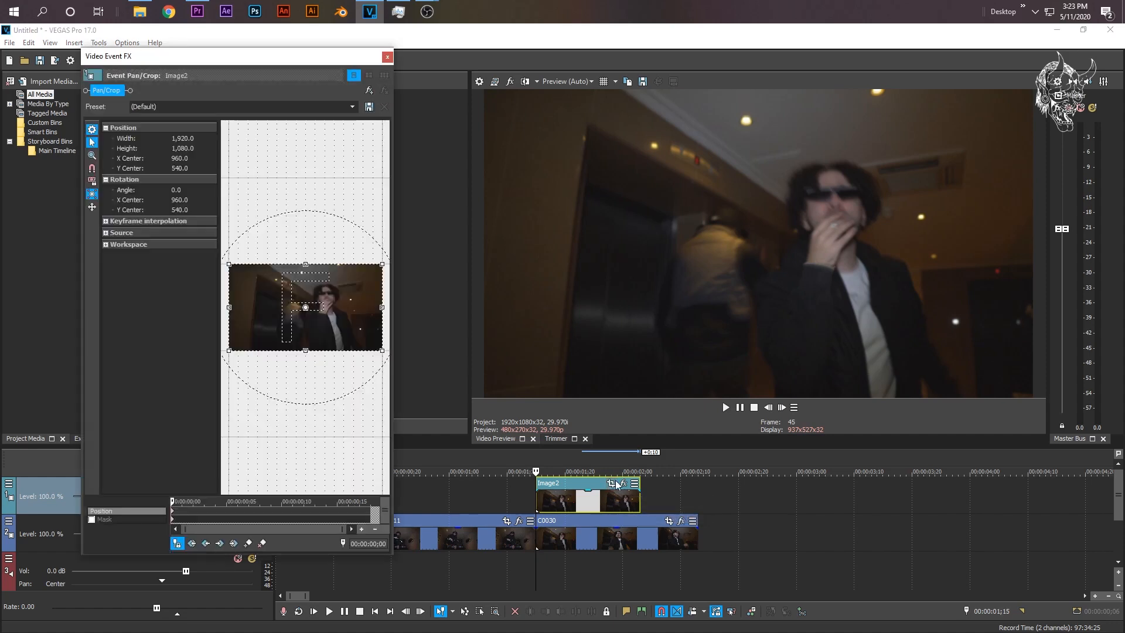
drag(393, 417, 736, 416)
scroll(460, 357, up, 4)
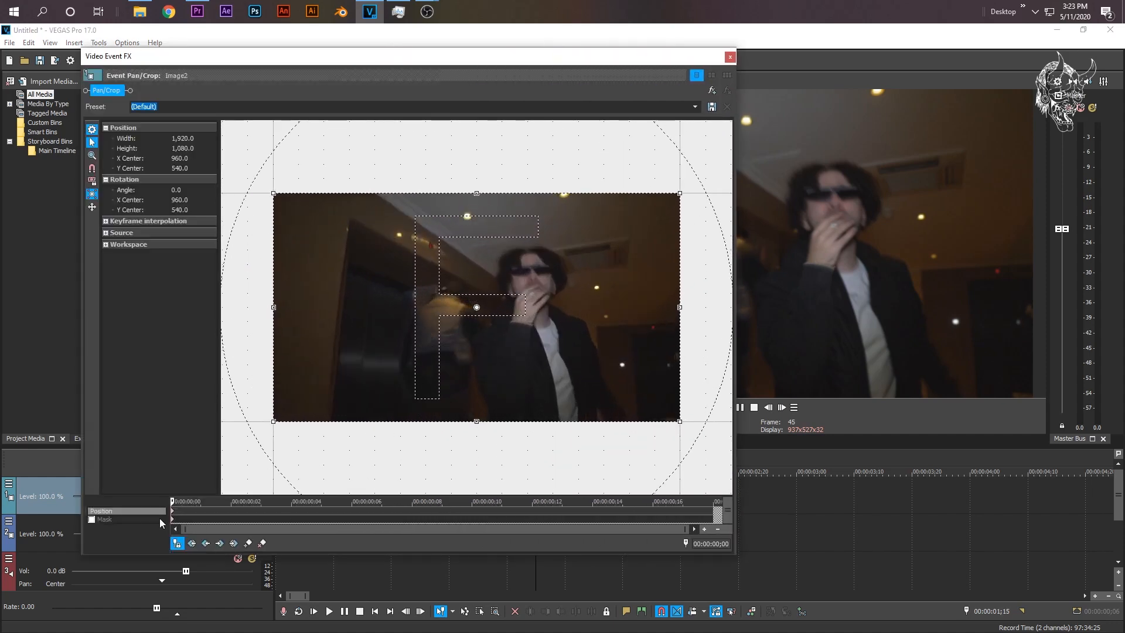
click(92, 519)
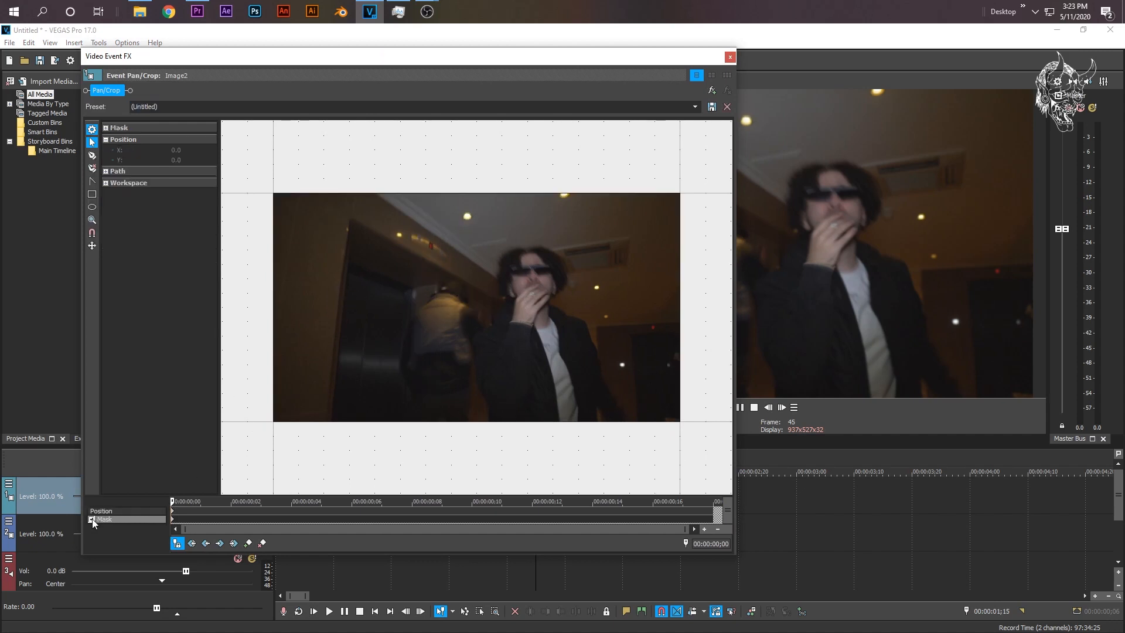
click(176, 544)
Trace a closed mask around the man in the dark jacket, along the arms and head down to the frame's lower edge, and finish editing.
click(95, 156)
click(488, 415)
click(482, 392)
click(475, 347)
click(490, 325)
click(504, 302)
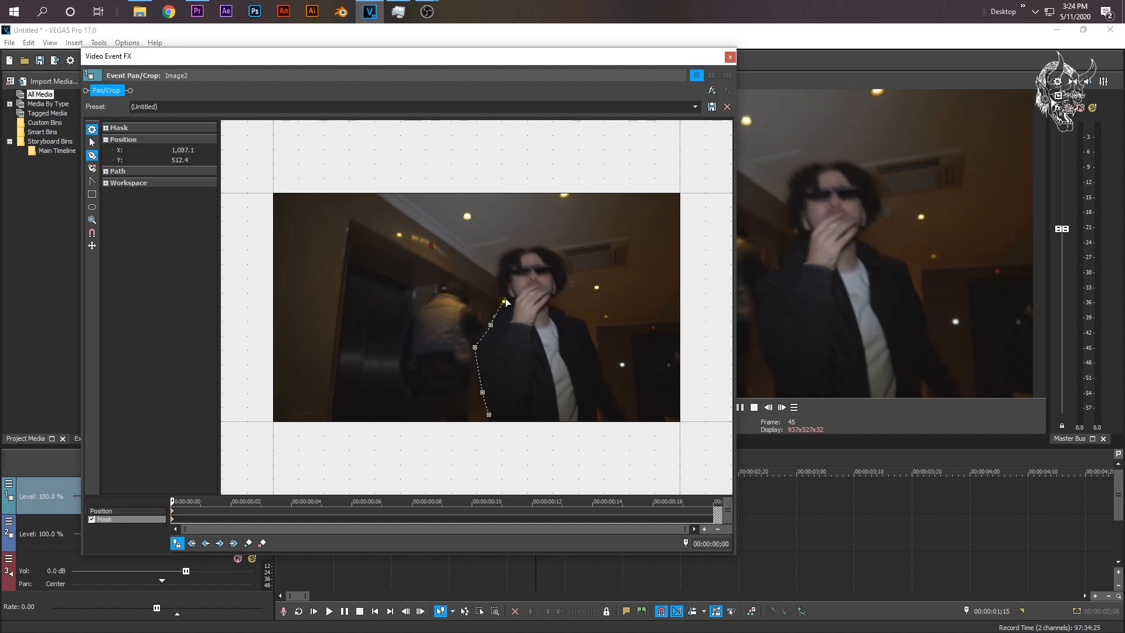
click(523, 249)
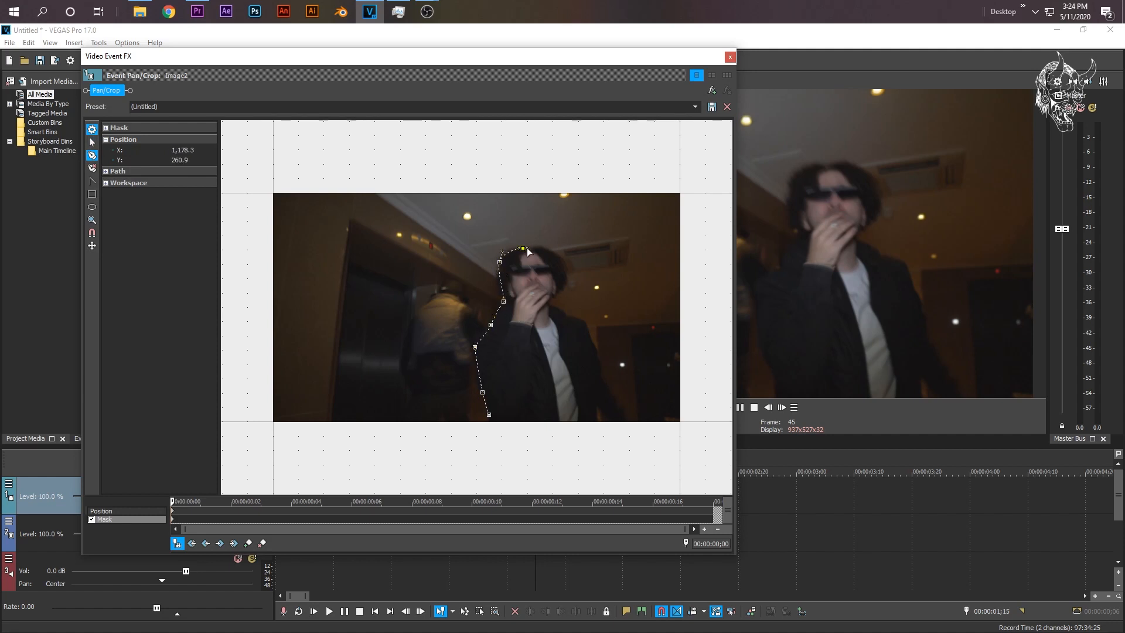
click(567, 277)
click(553, 295)
click(550, 305)
click(570, 316)
click(587, 326)
click(601, 378)
click(628, 422)
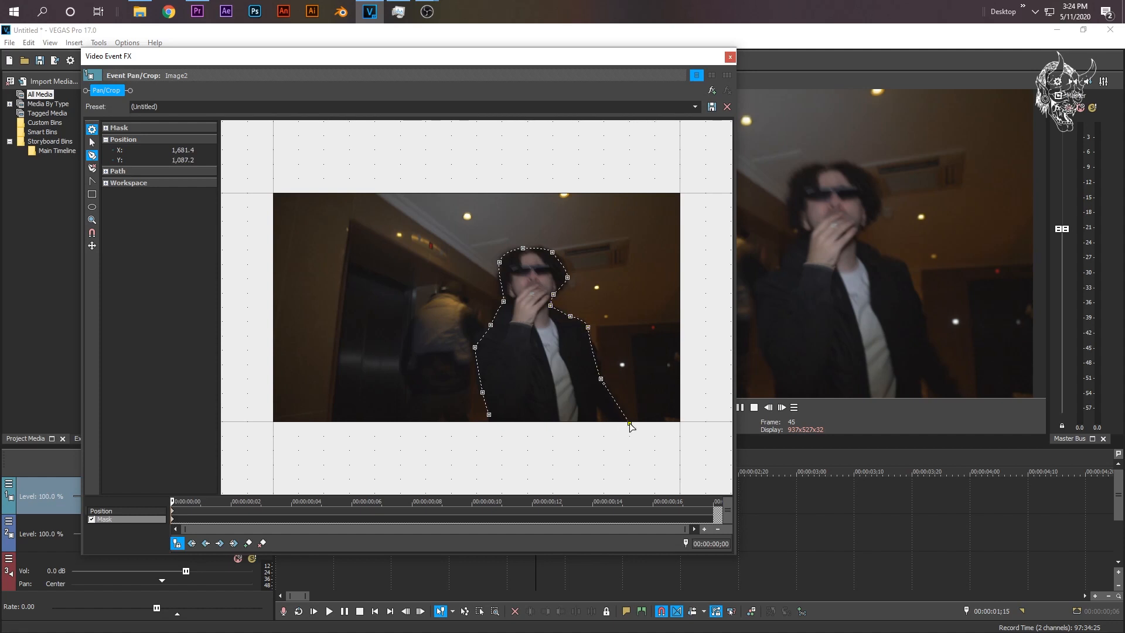
click(492, 424)
click(488, 414)
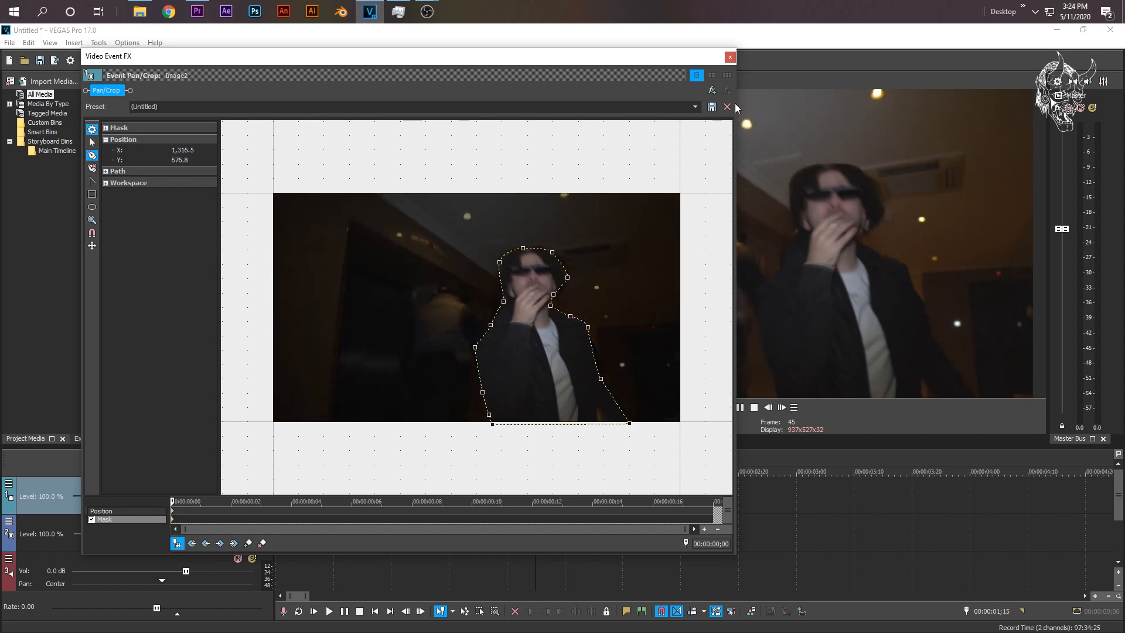
click(730, 57)
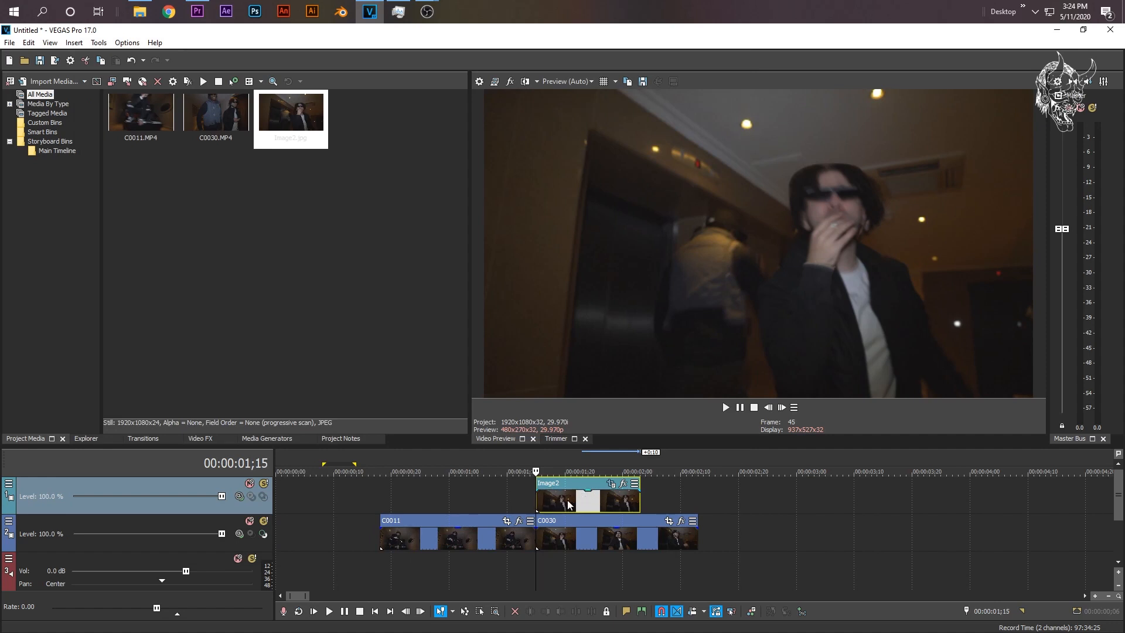
Place Image2 over the last nine frames of C0011, trim its end to the cut at 00:00:01;15, and play the transition.
click(490, 497)
mouse_move(543, 509)
mouse_down()
mouse_move(520, 507)
mouse_move(569, 504)
mouse_move(534, 504)
mouse_up()
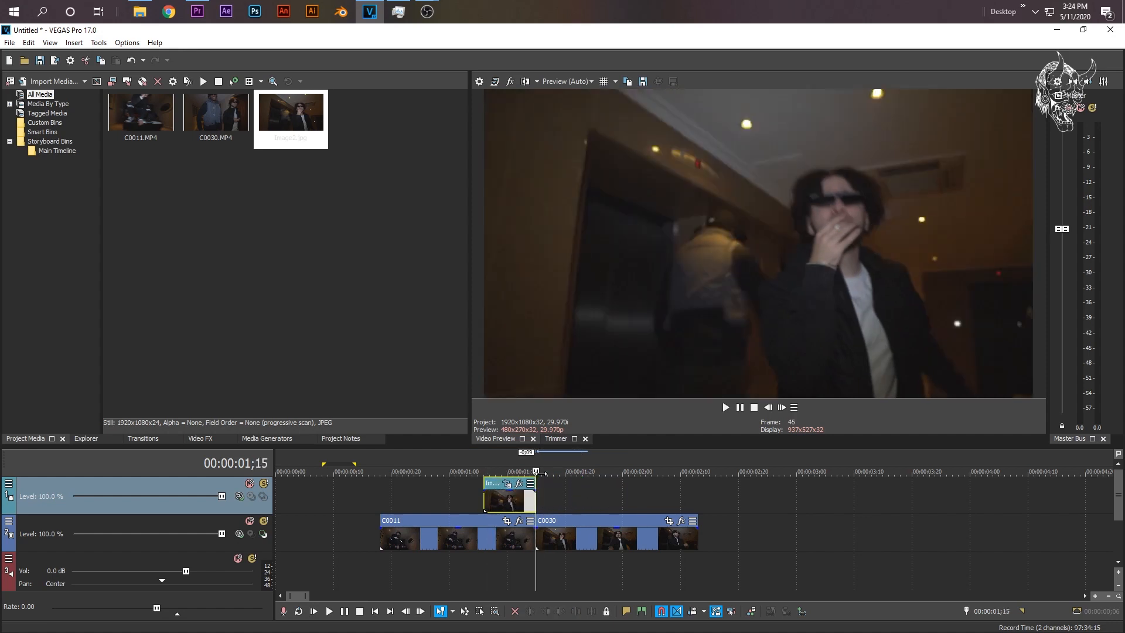
click(442, 499)
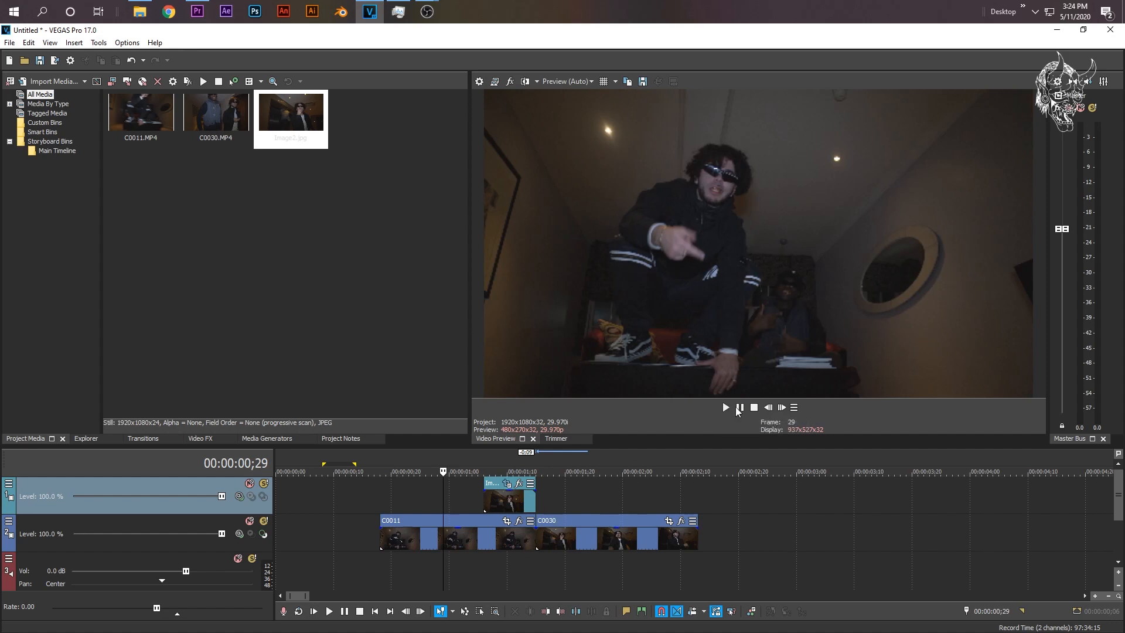
click(531, 534)
click(467, 500)
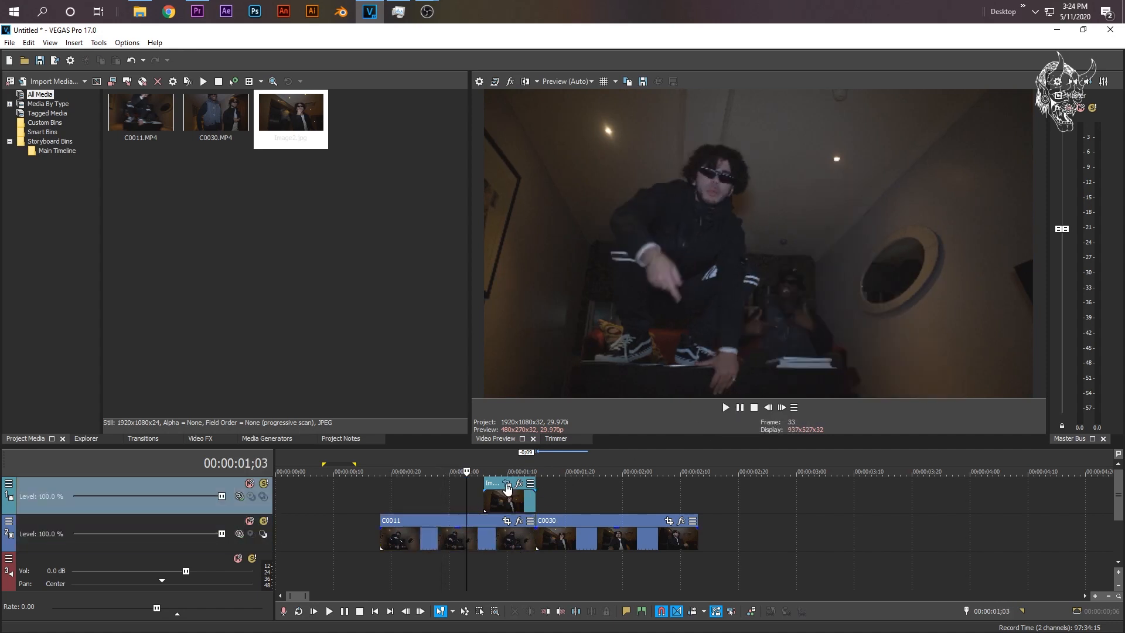
click(725, 407)
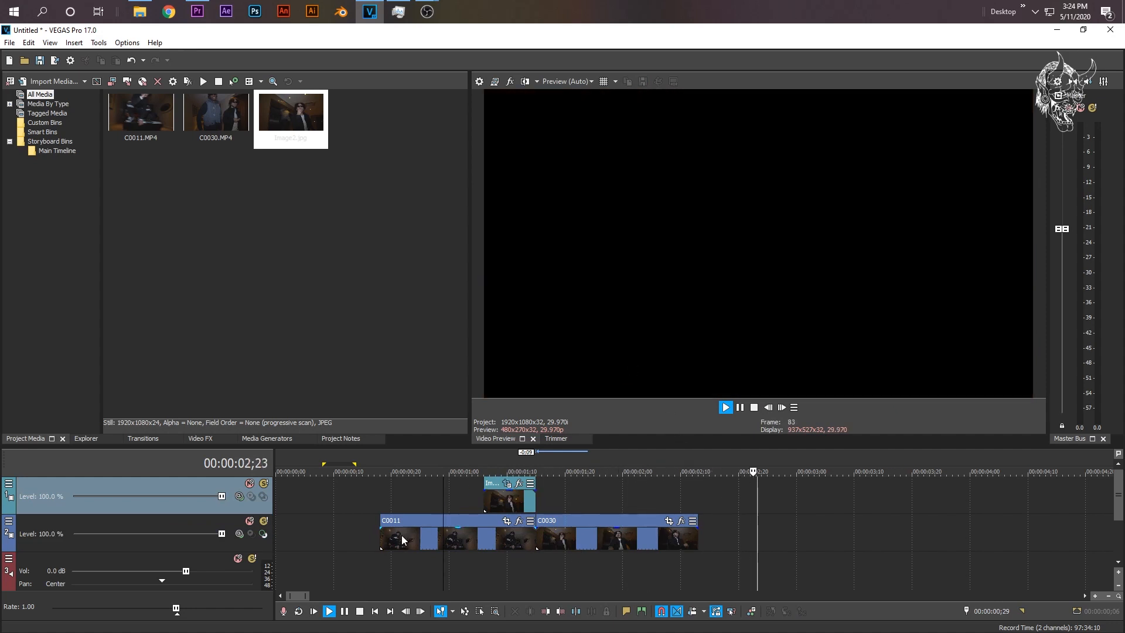
drag(427, 498, 444, 498)
click(465, 498)
key(space)
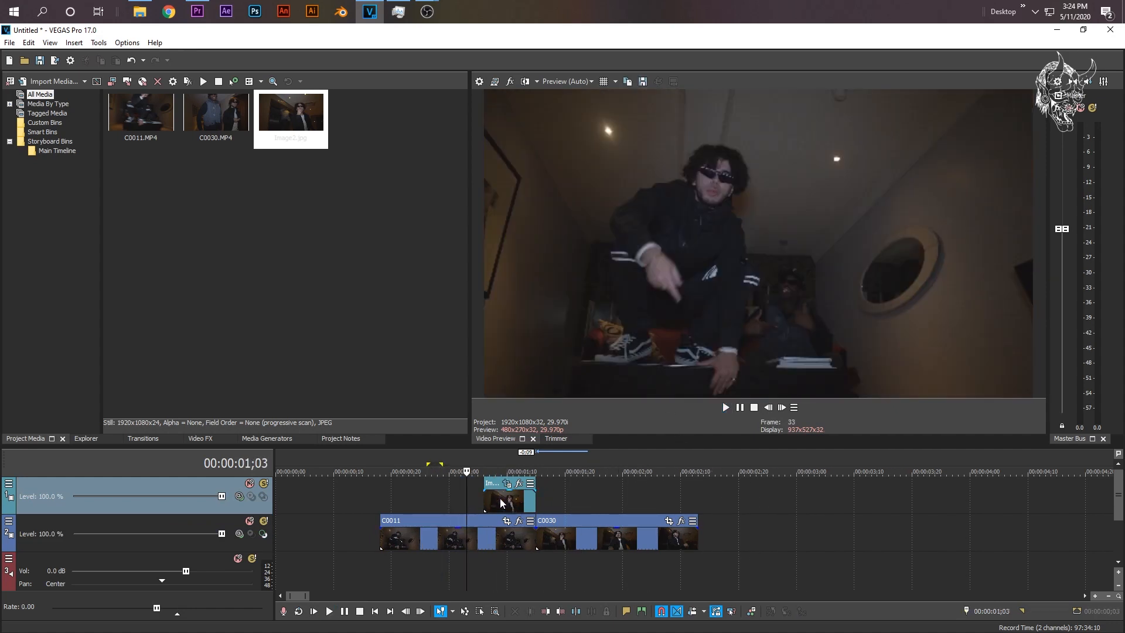
Search the video effects for "vhs" and apply the default uni.VHS effect to Image2.
click(499, 500)
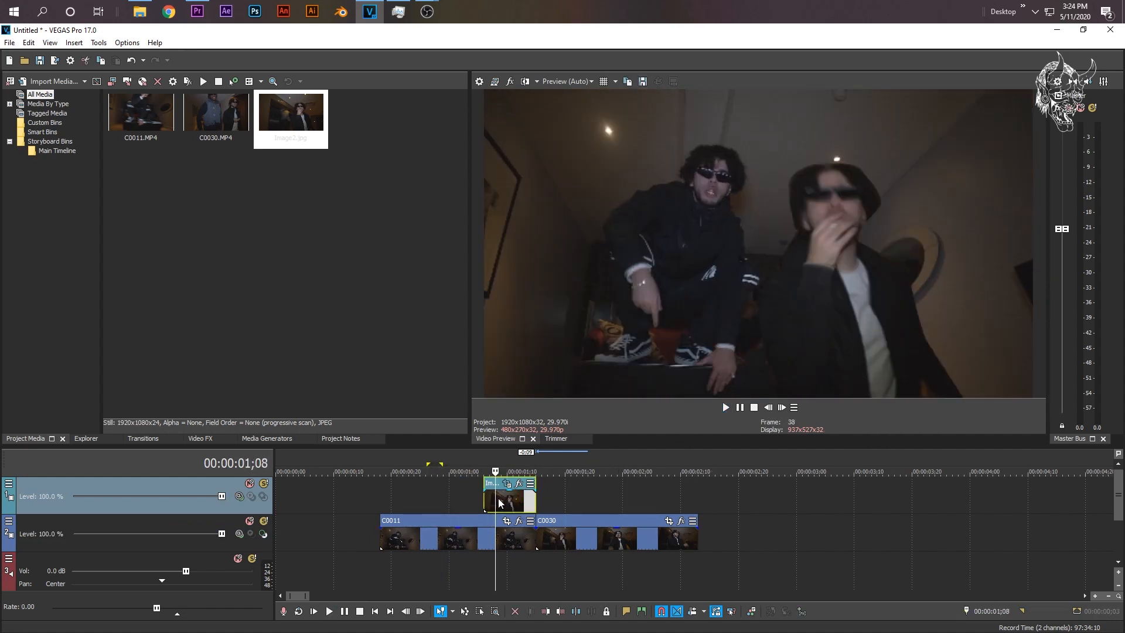
click(198, 438)
click(72, 81)
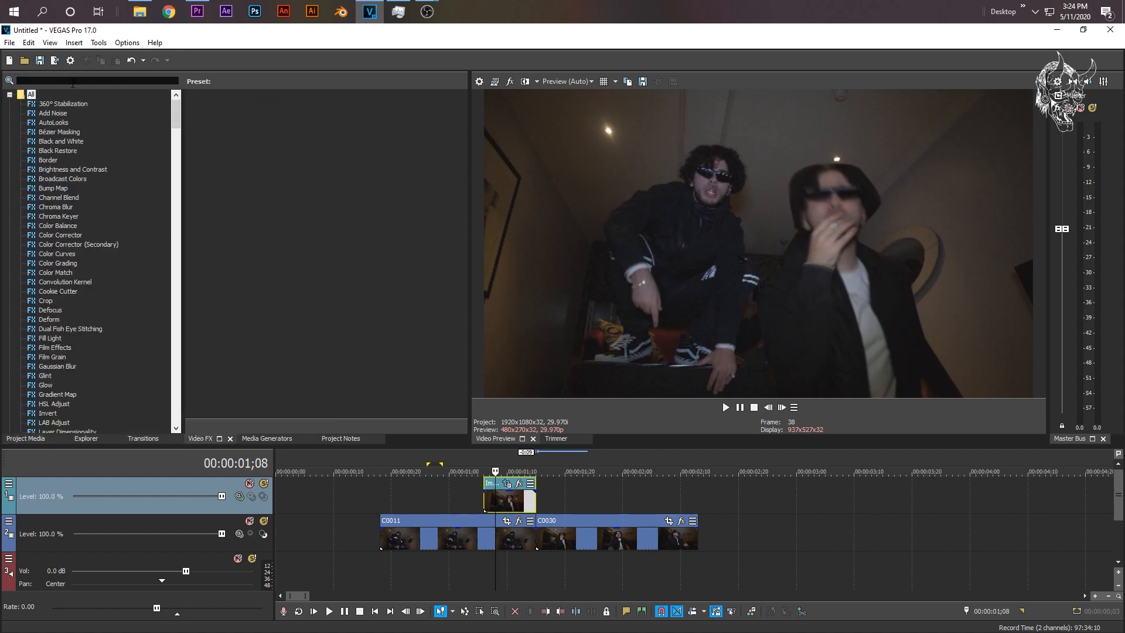
text(v)
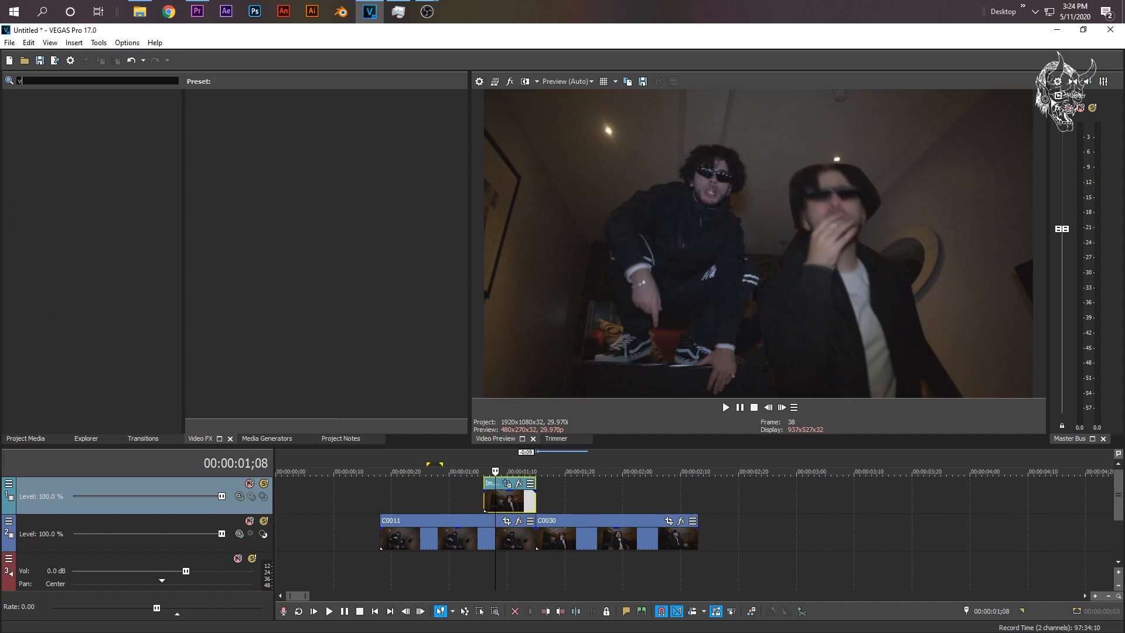
text(h)
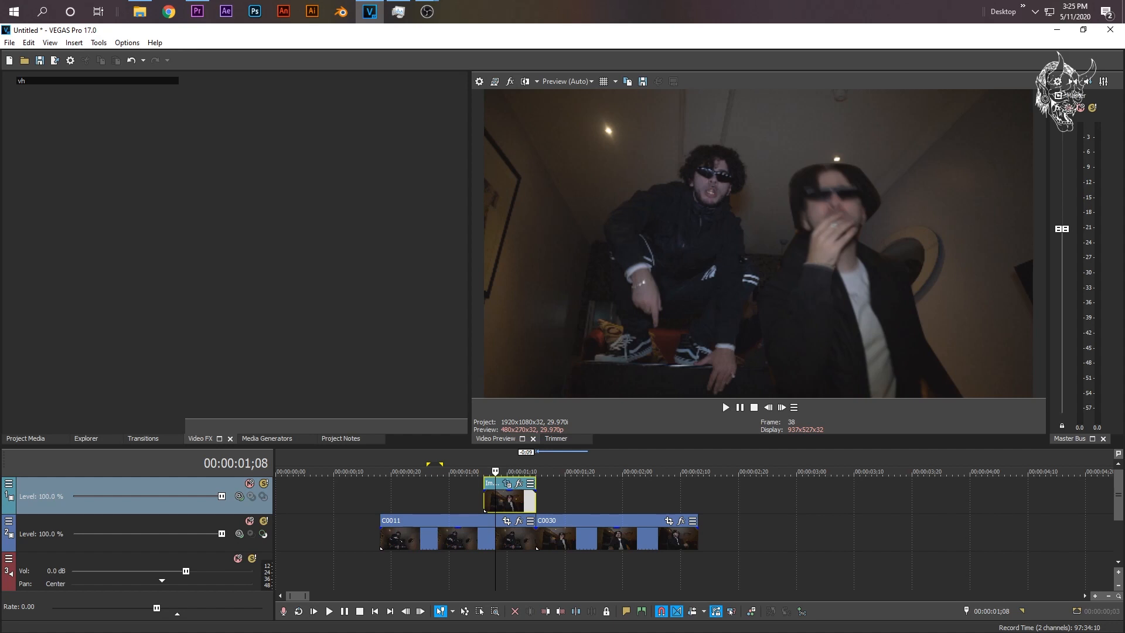
text(s)
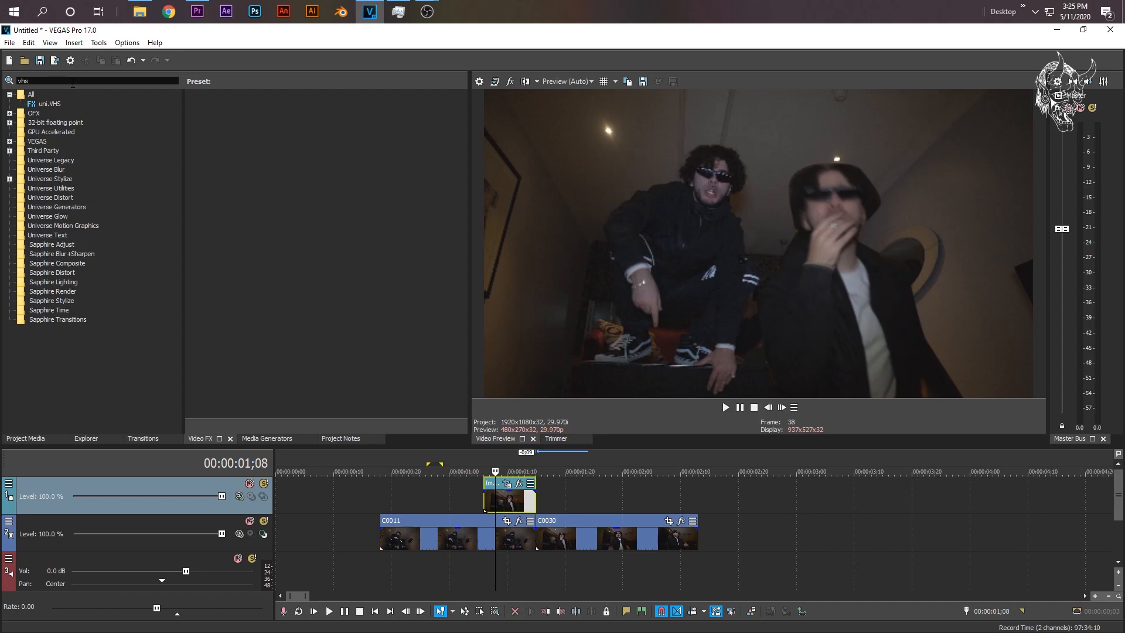
click(44, 105)
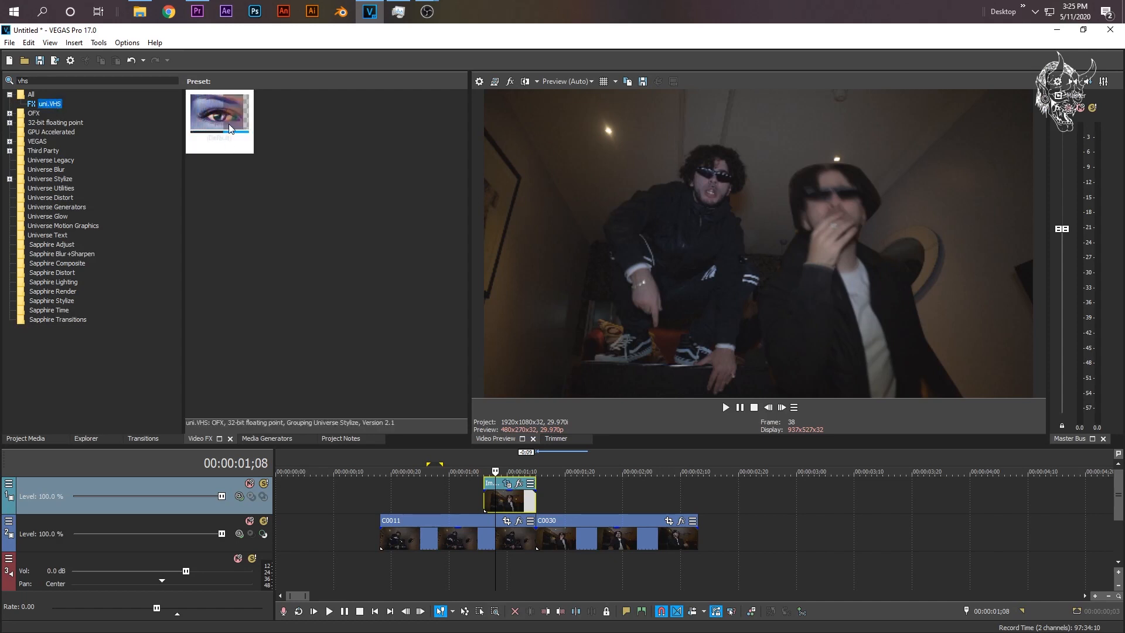
drag(234, 130, 501, 500)
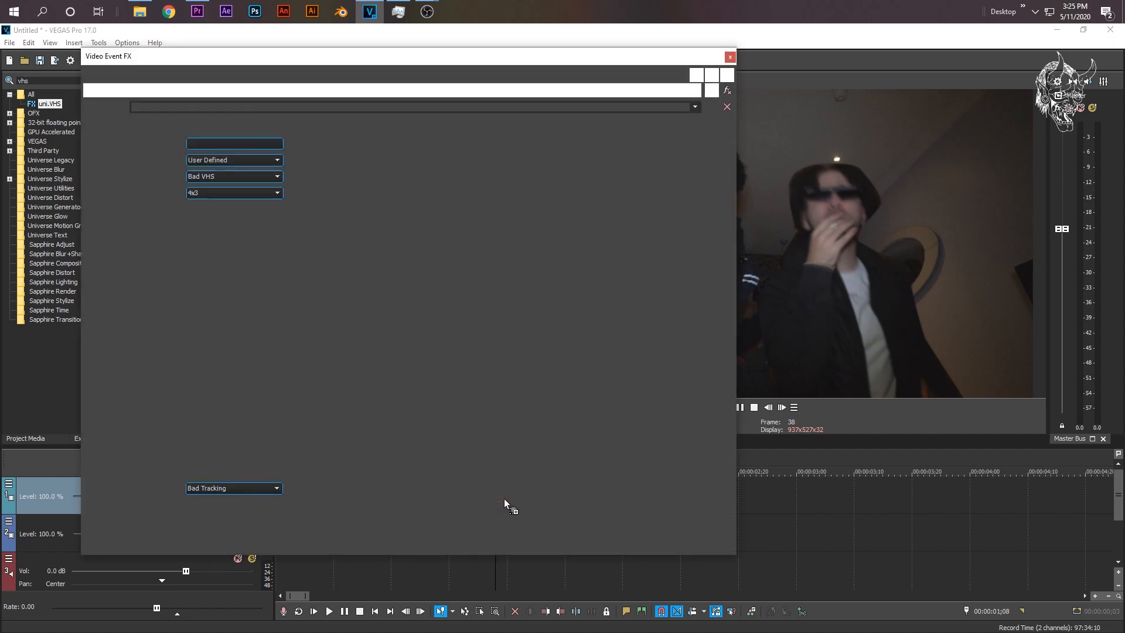
Set the uni.VHS tape noise type to None and uncover the preview to check the cutout.
drag(592, 74, 532, 286)
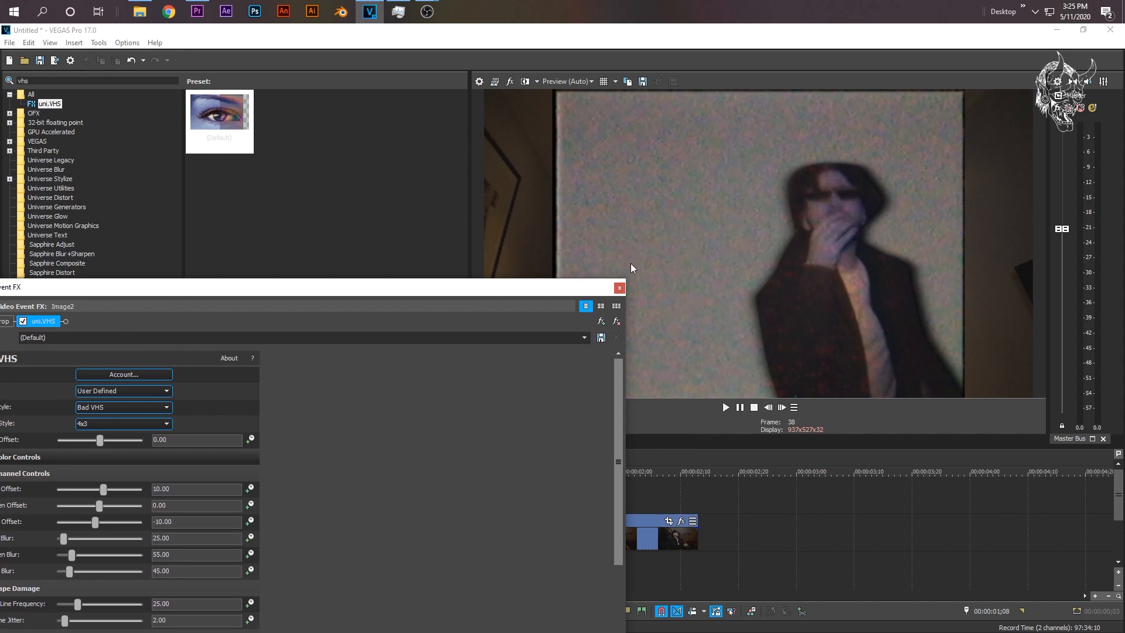
drag(495, 287, 623, 114)
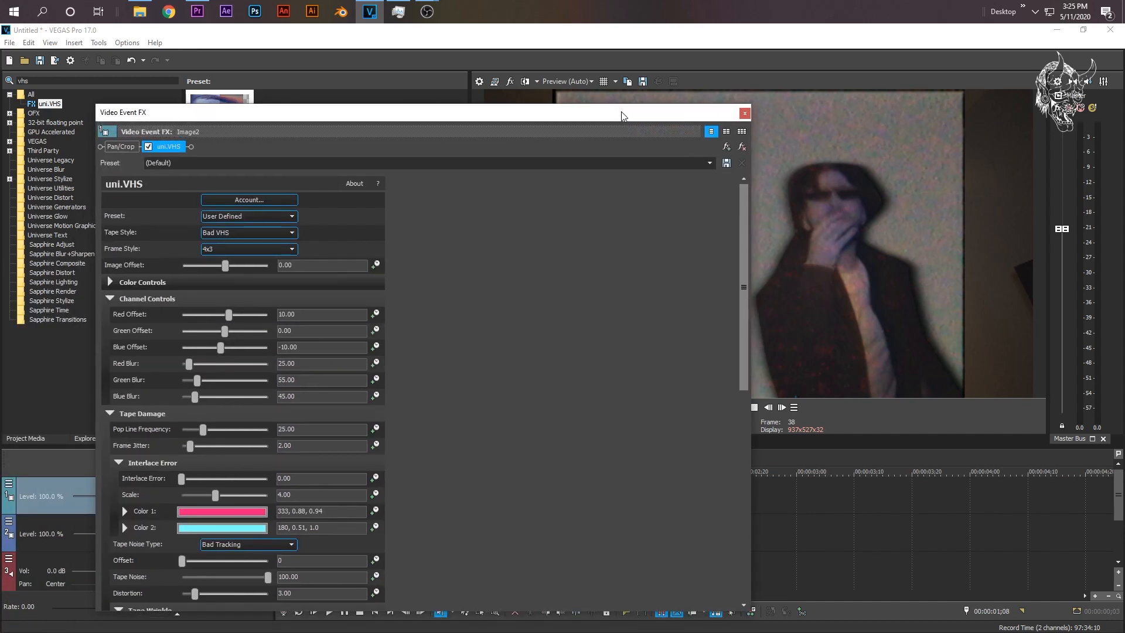
scroll(454, 299, down, 3)
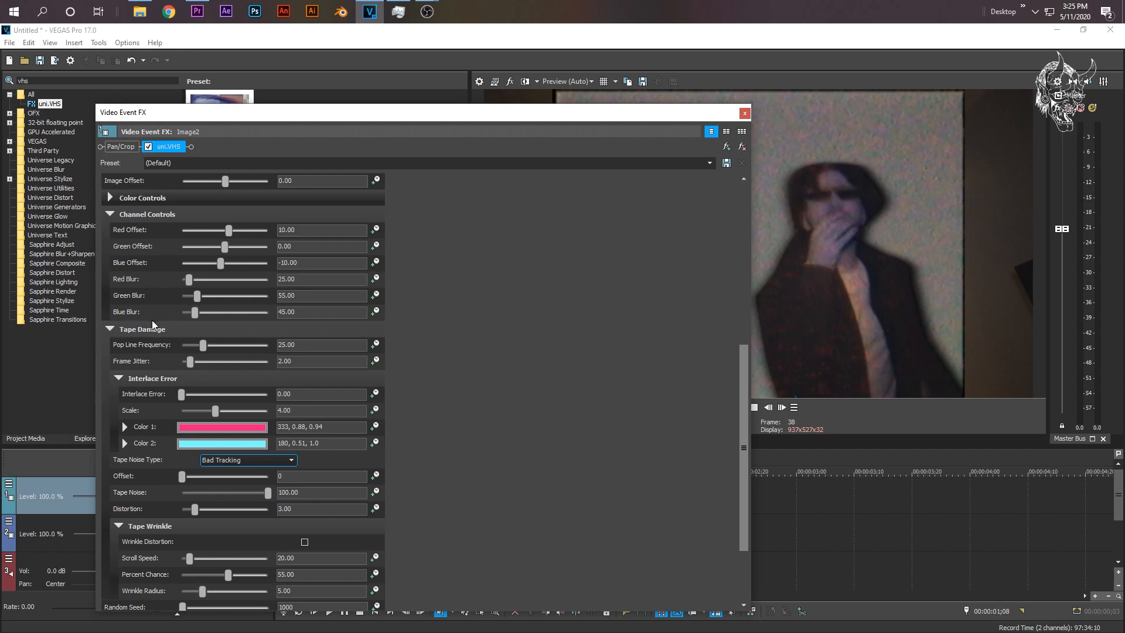
scroll(179, 453, down, 1)
click(211, 436)
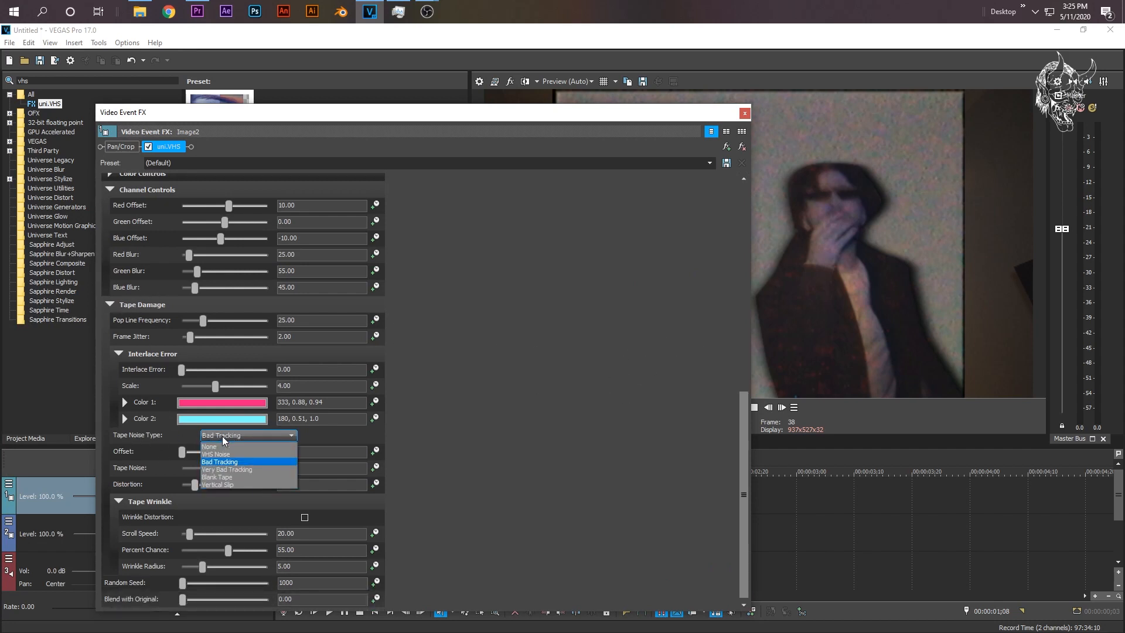
click(224, 447)
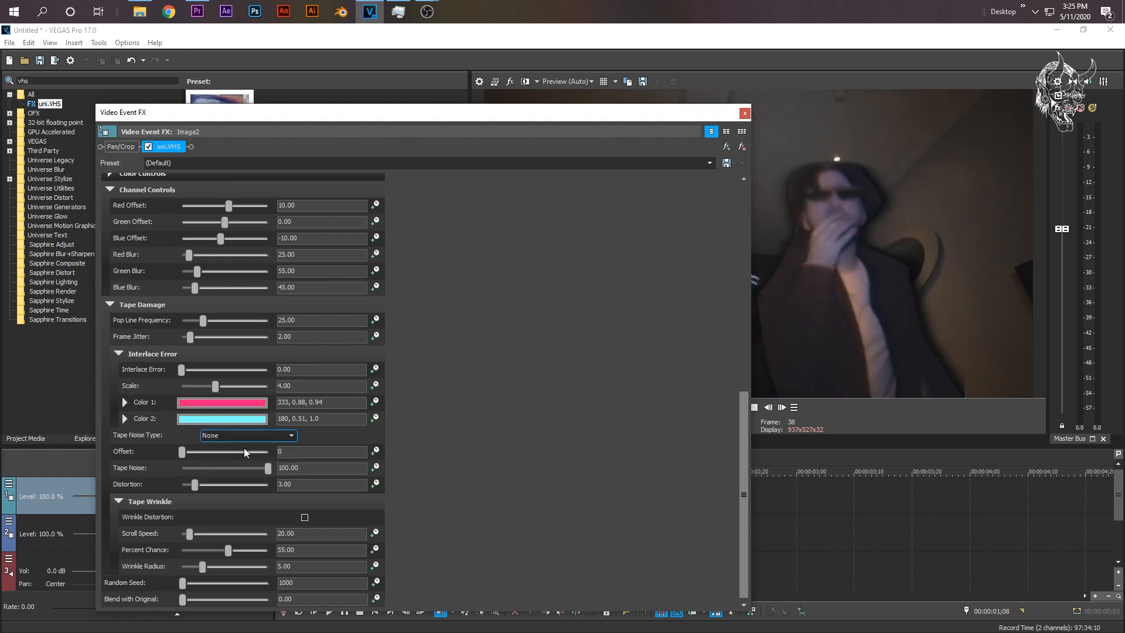
drag(556, 110, 437, 253)
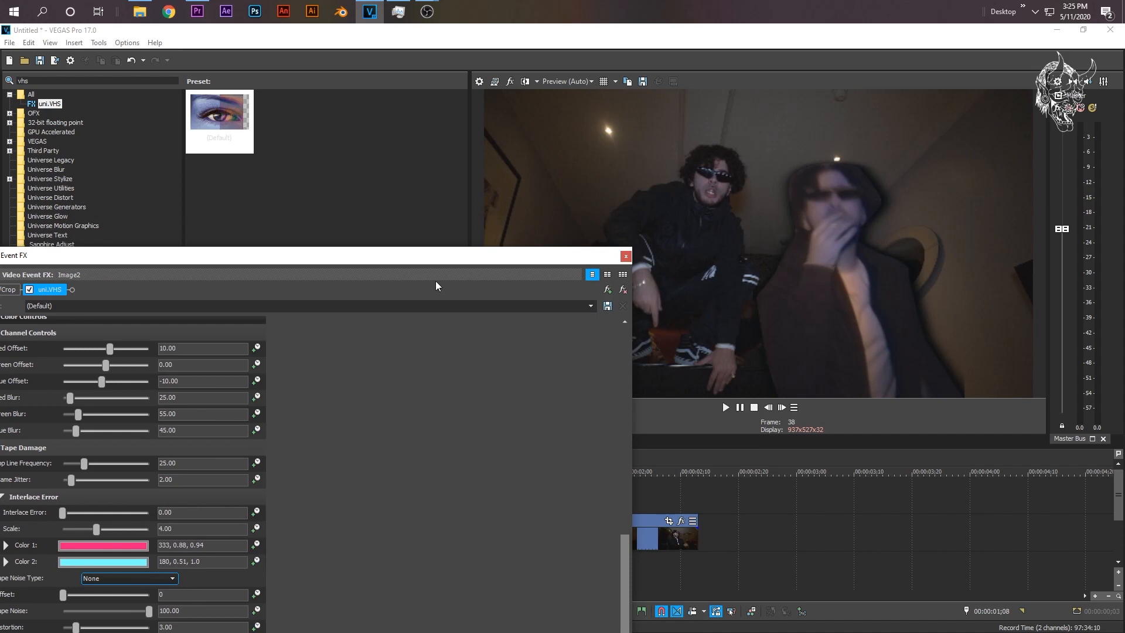
drag(440, 257, 533, 196)
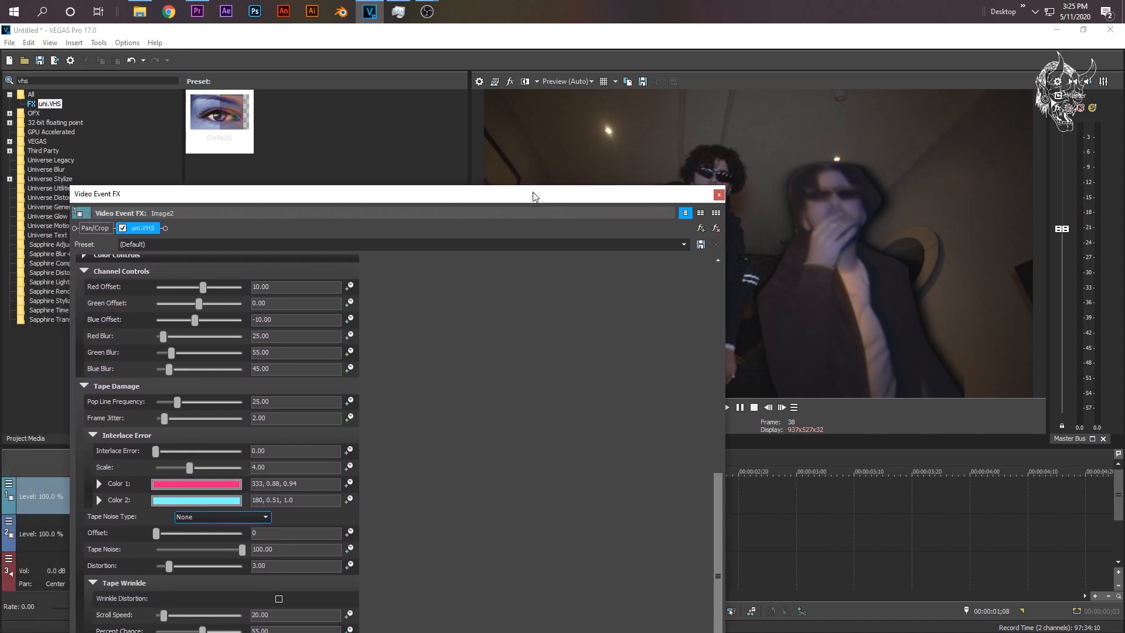
Look through the uni.VHS tape styles and try several of its built-in presets on Image2.
scroll(427, 394, up, 3)
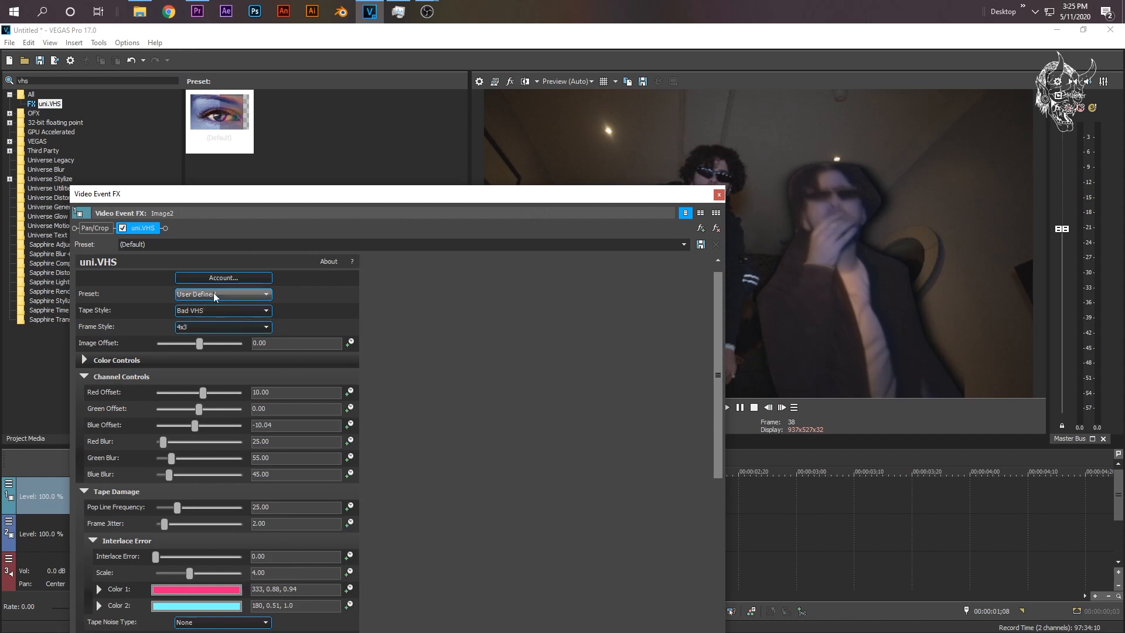
scroll(213, 293, up, 1)
click(223, 316)
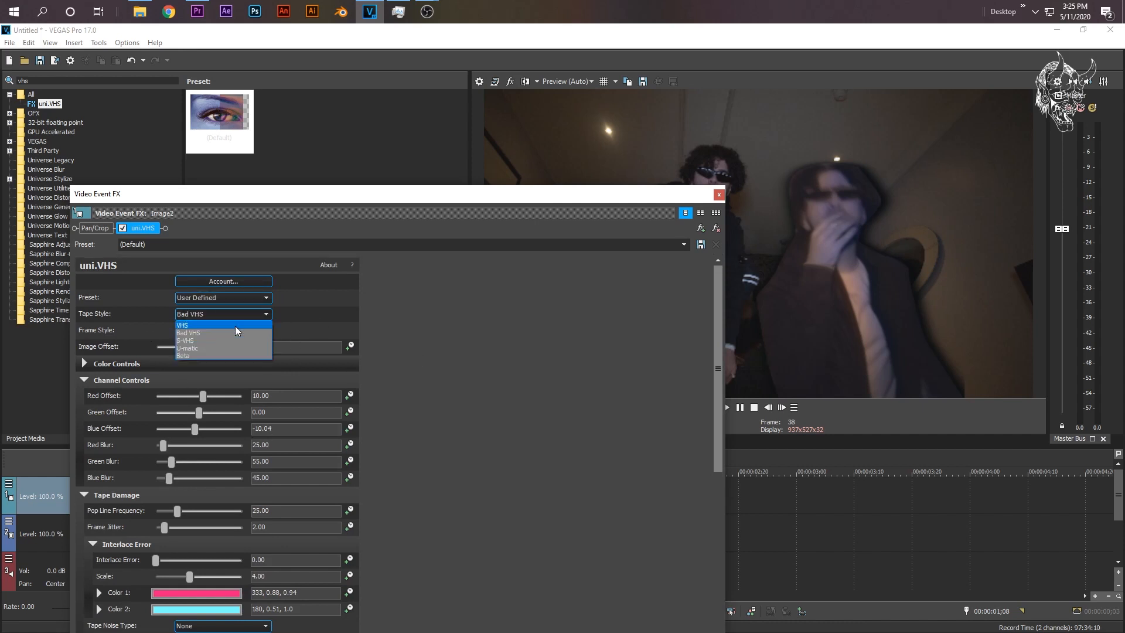
click(292, 324)
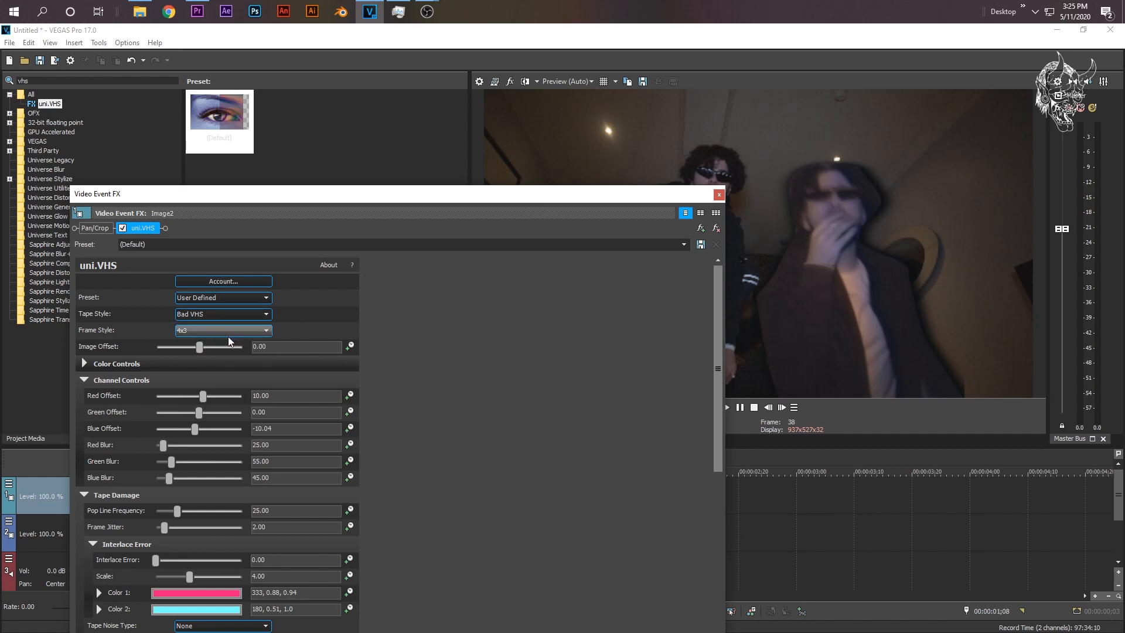
click(220, 299)
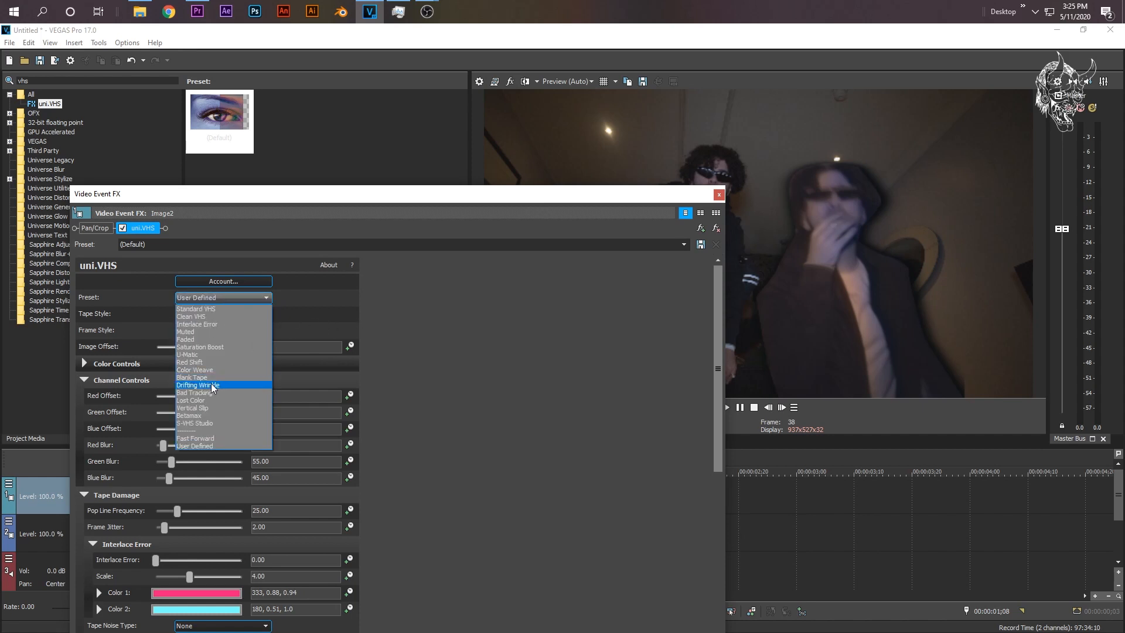
click(196, 439)
click(223, 299)
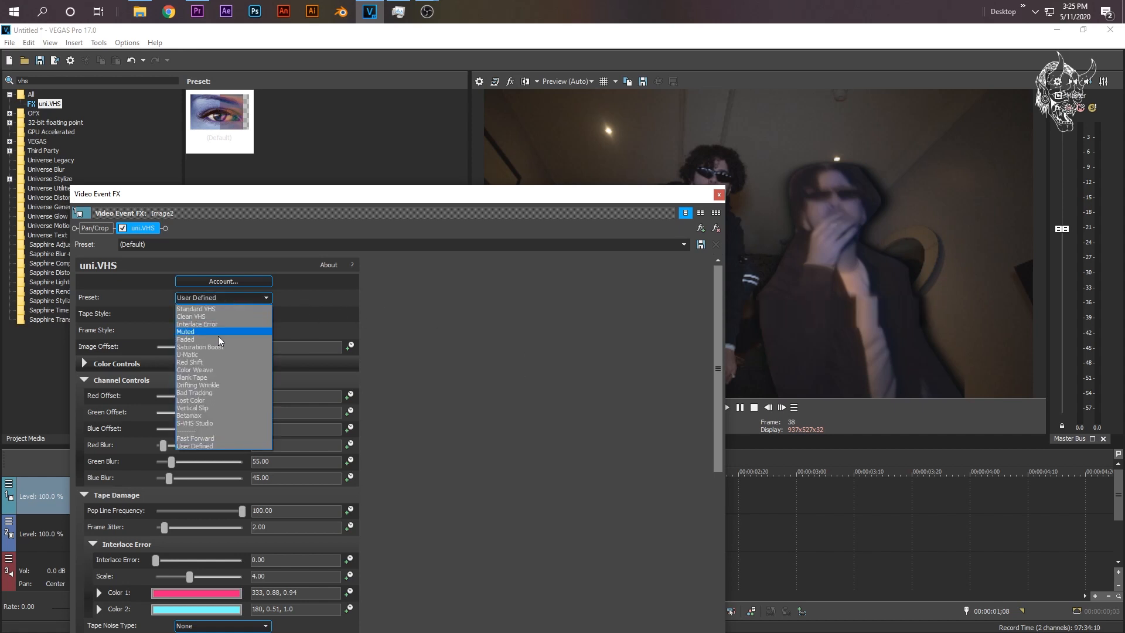
click(223, 336)
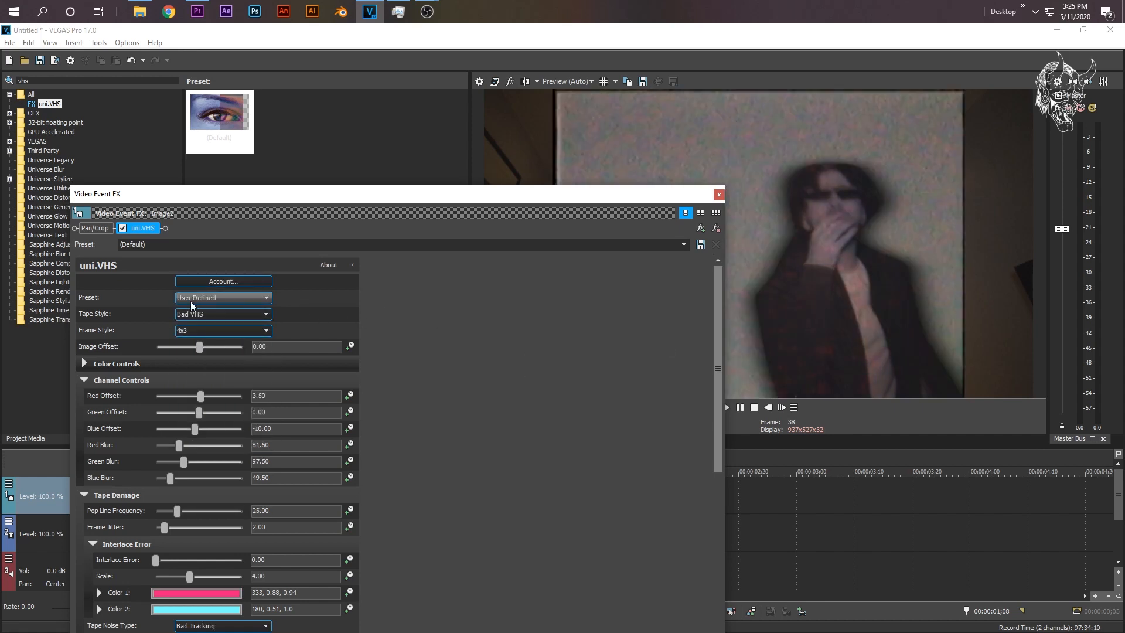
click(222, 298)
click(221, 398)
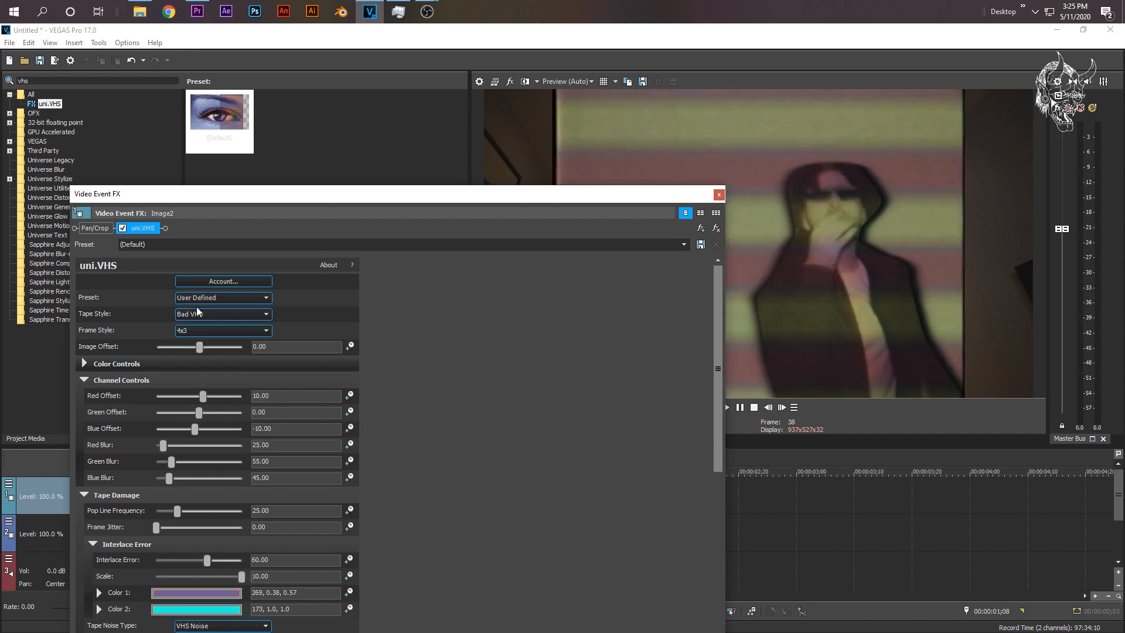
click(223, 298)
click(197, 400)
Apply another built-in preset that gives the cutout a washed-out look and set the tape noise type to None.
click(223, 298)
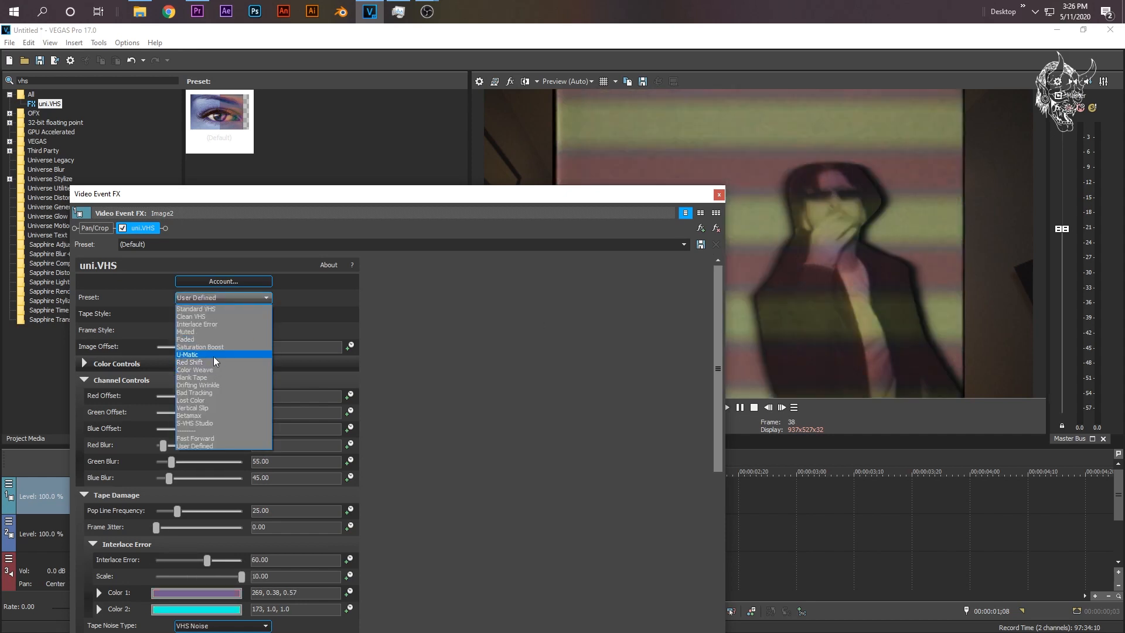
click(214, 370)
scroll(410, 422, down, 3)
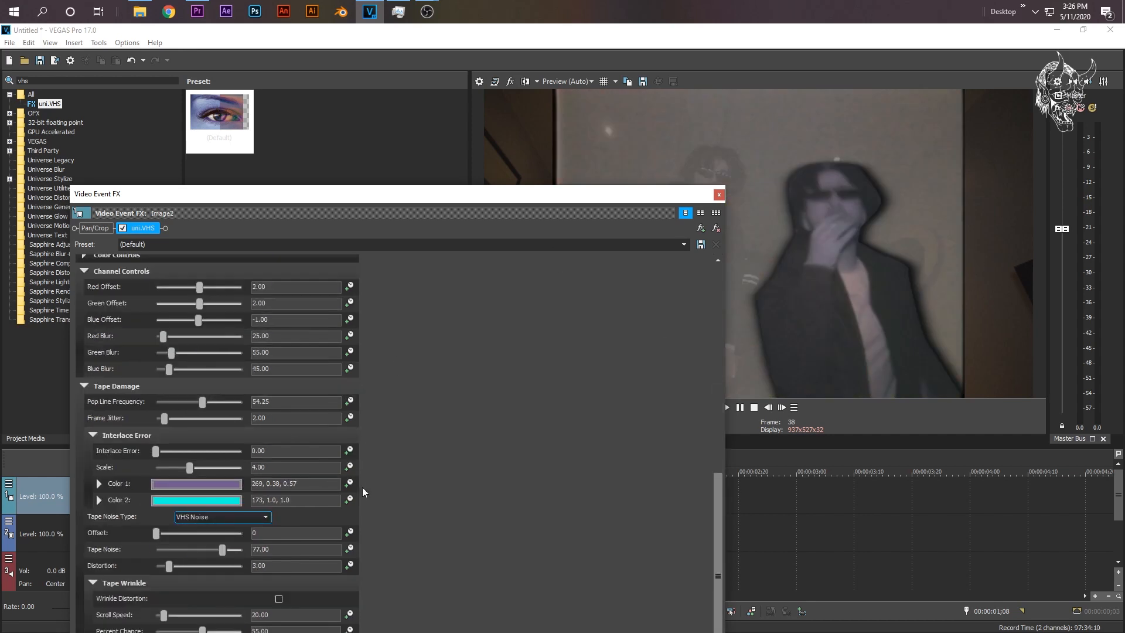
click(205, 519)
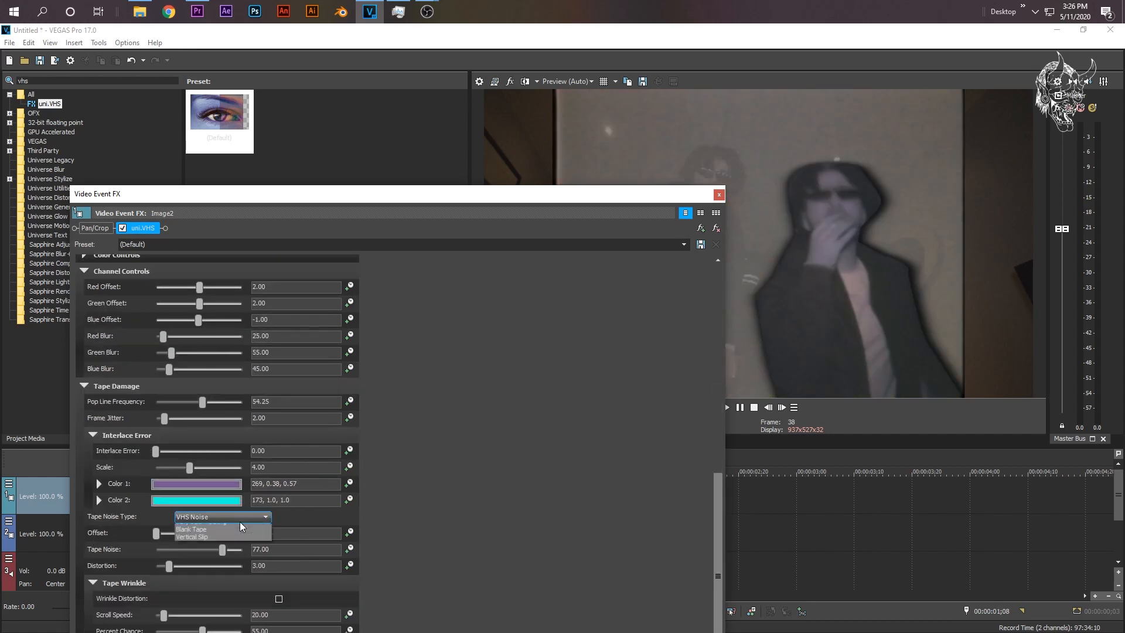
click(194, 527)
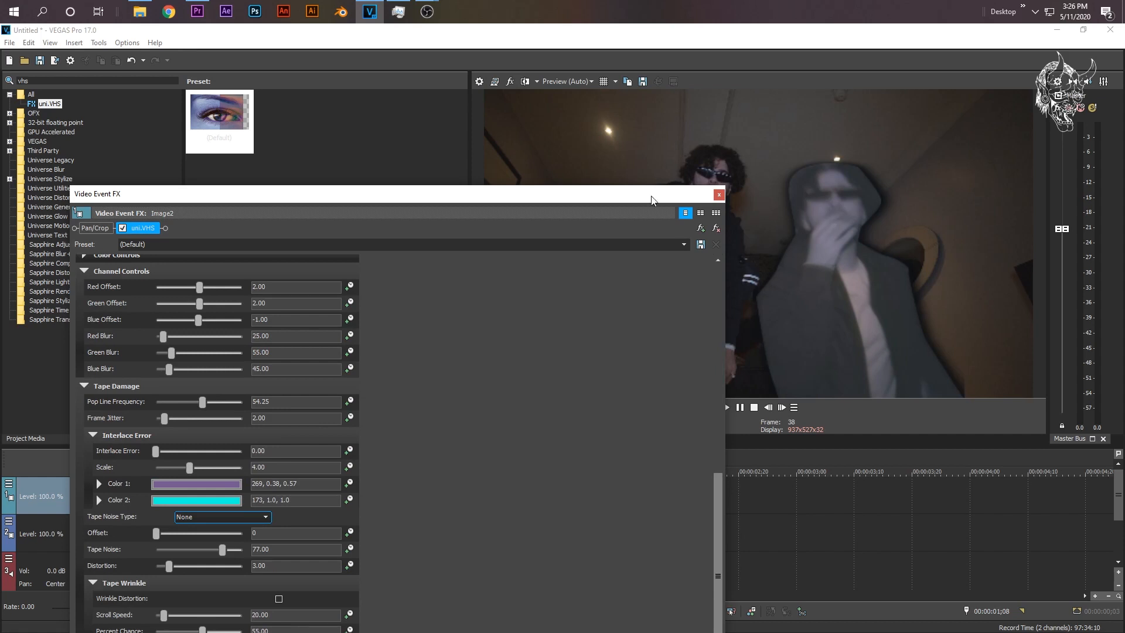
Close the effect settings and play the transition several times, starting just before Image2.
click(719, 194)
key(space)
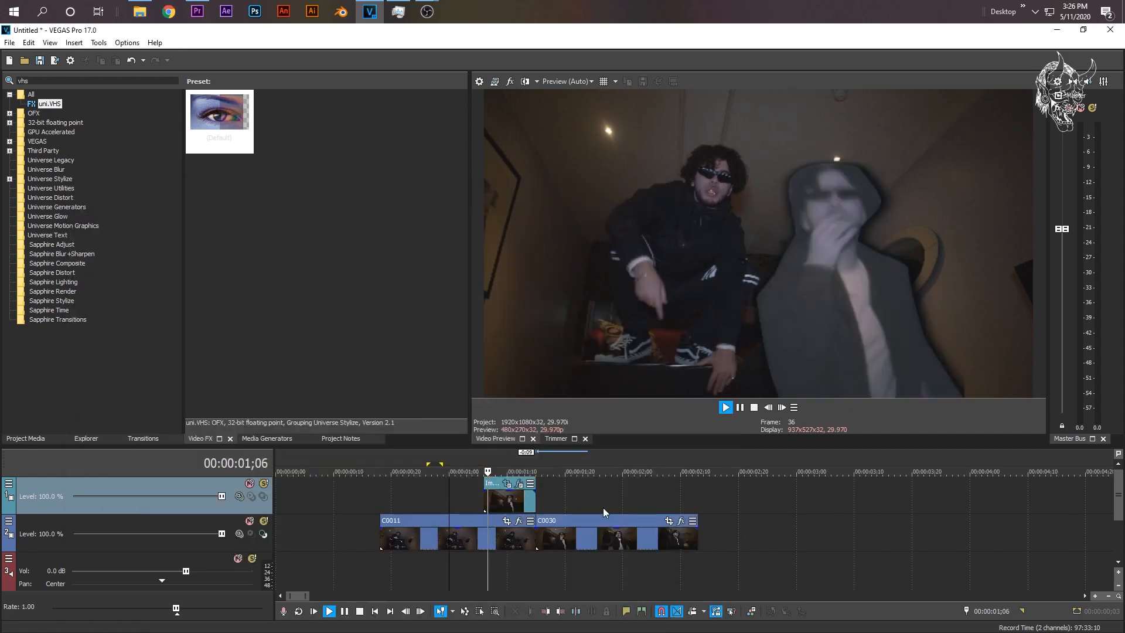
click(468, 503)
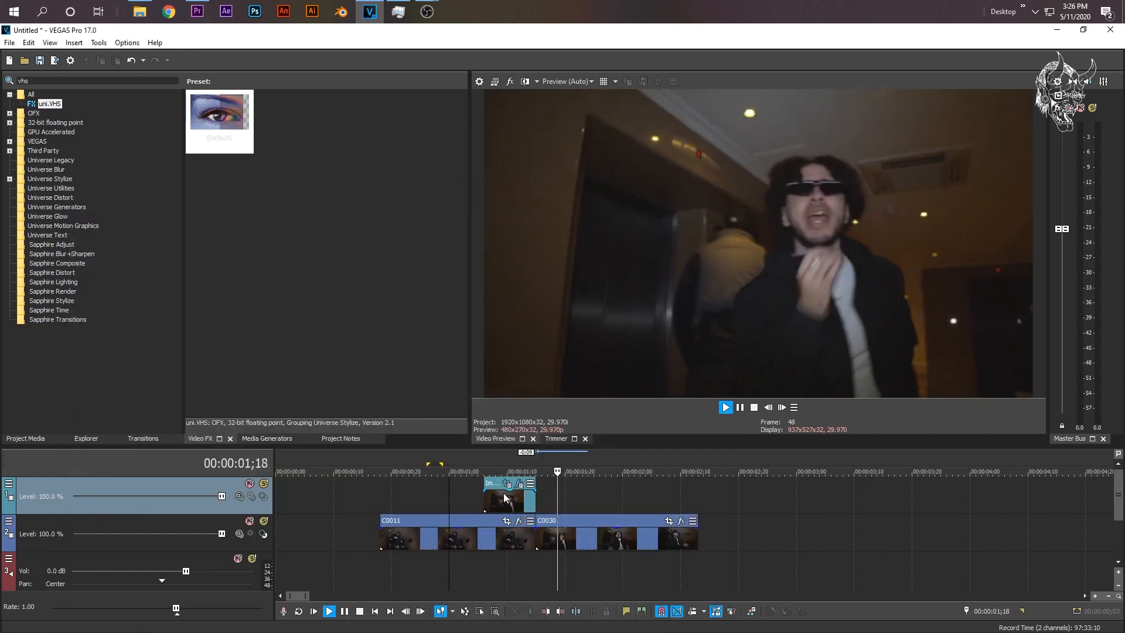
key(space)
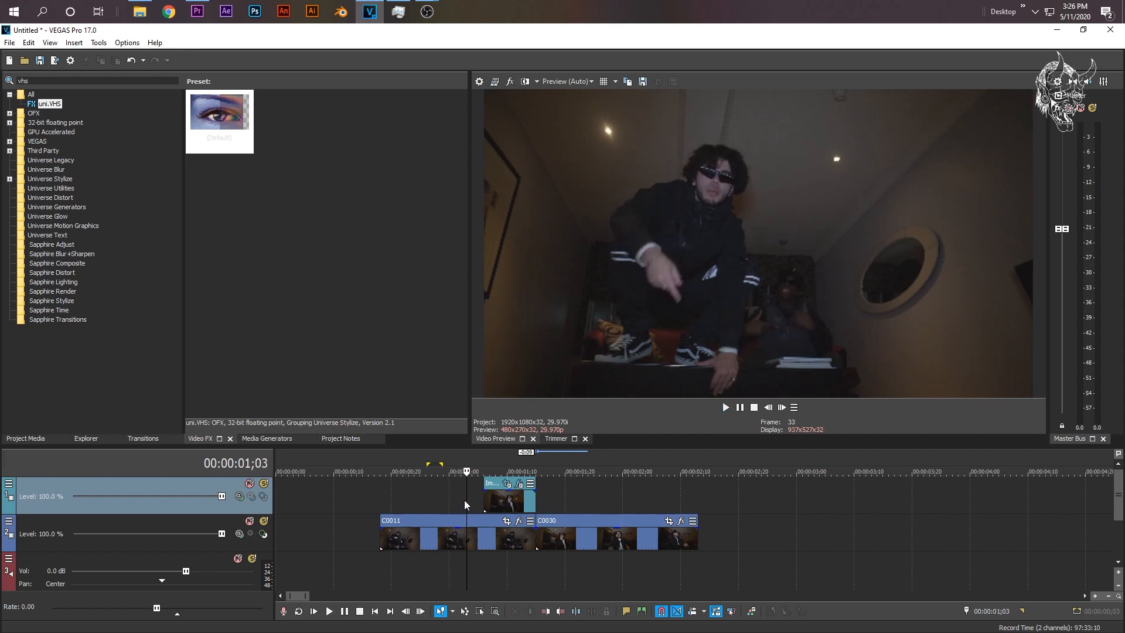
key(space)
key(space)
key(space)
key(space)
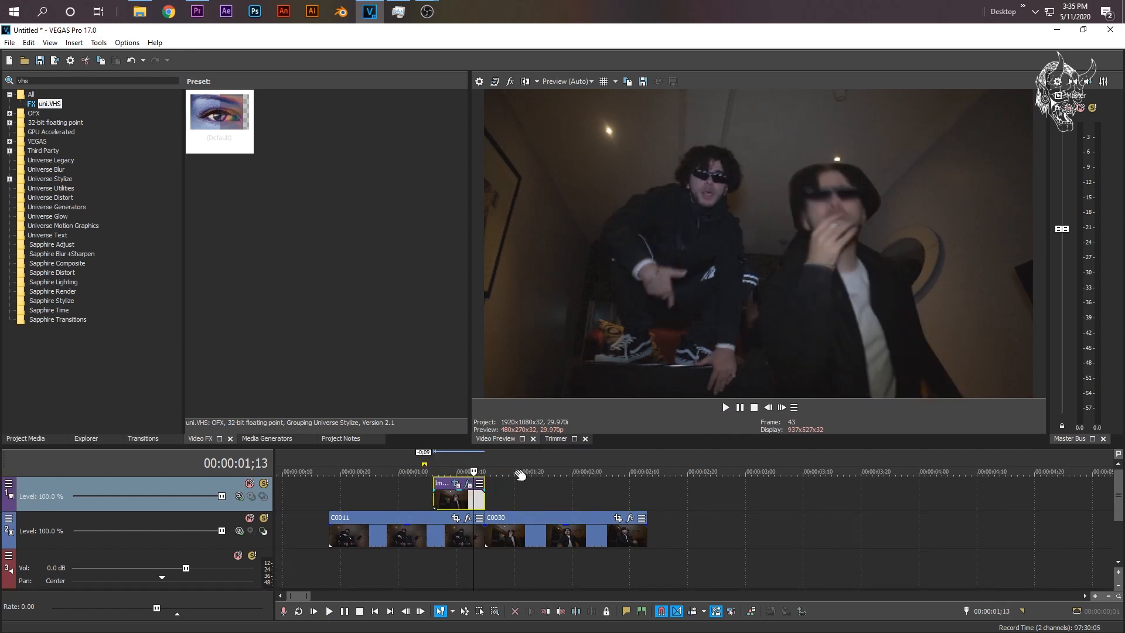
Replay the transition from 00:00:01;03 and place the cursor on Image2 at 00:00:01;07.
key(space)
click(414, 499)
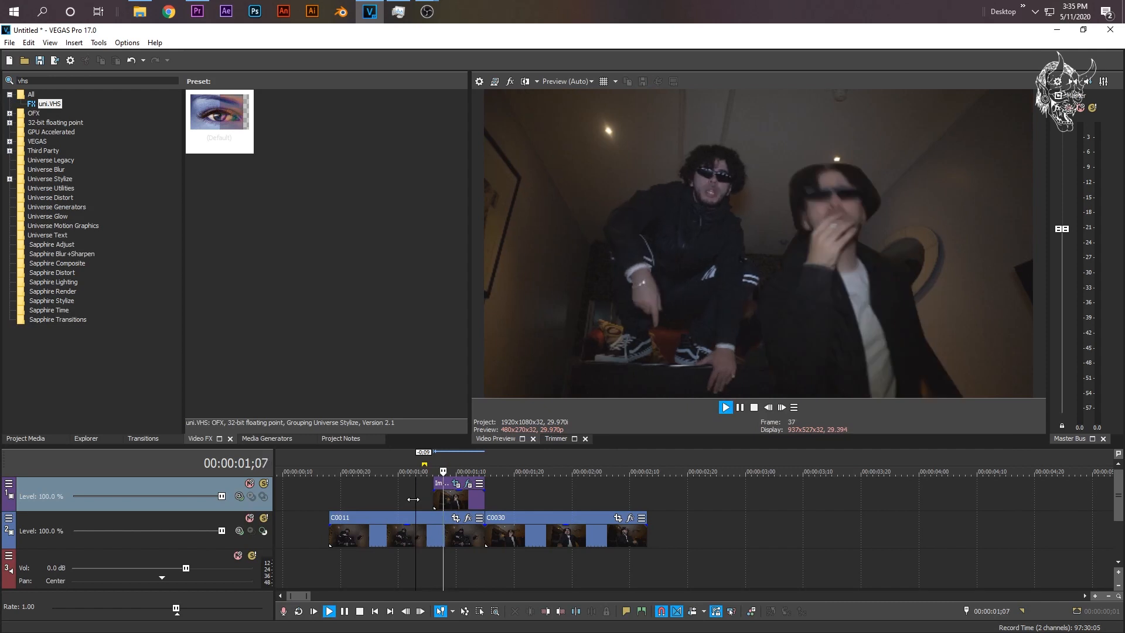
key(space)
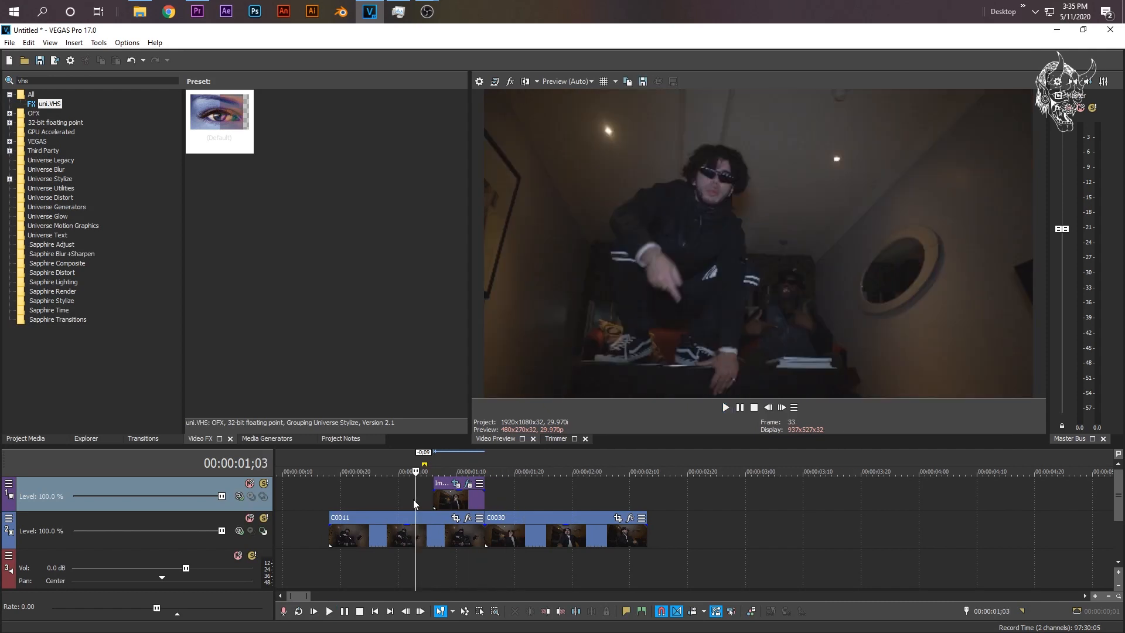
click(438, 500)
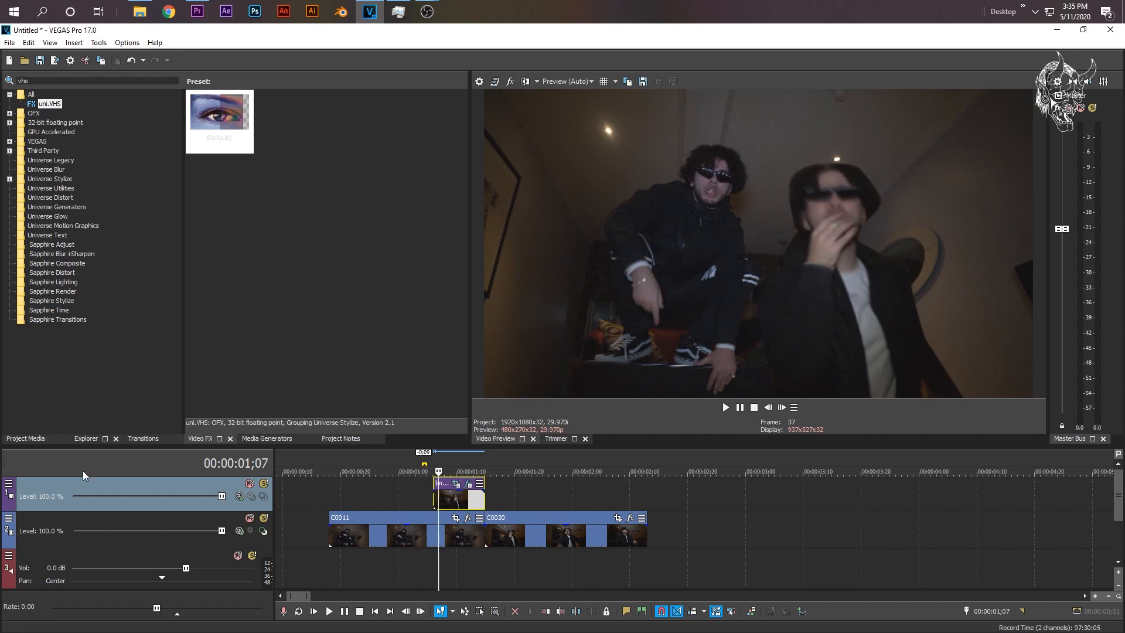
Insert a new video track above Image2 and place effect15_RGB.mp4 from the project media on it, starting where Image2 starts.
click(26, 441)
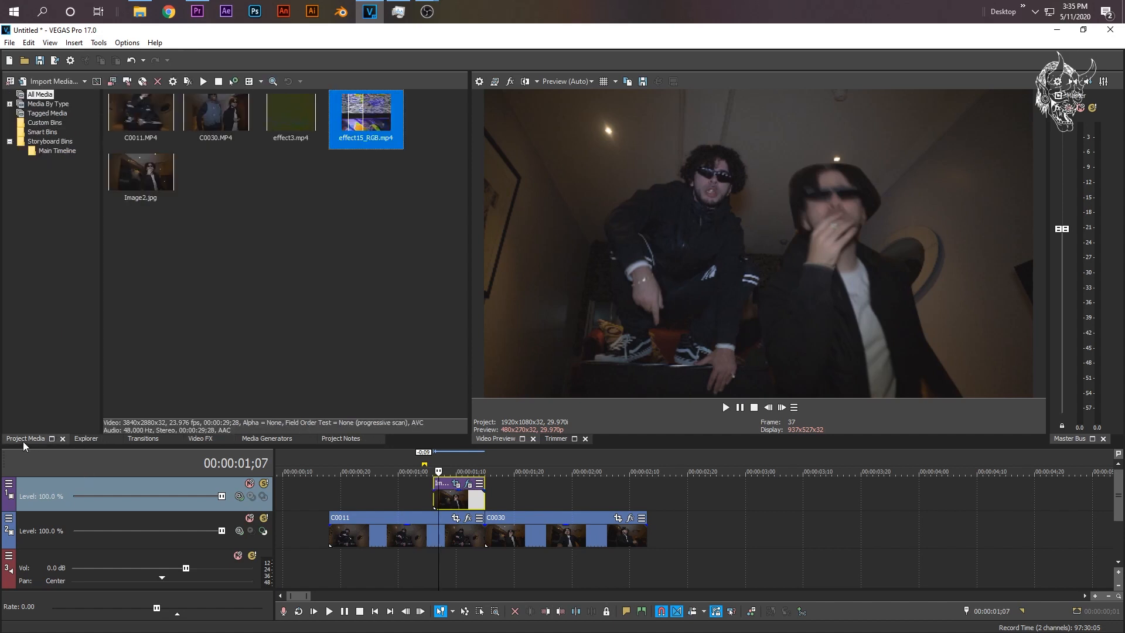
click(250, 200)
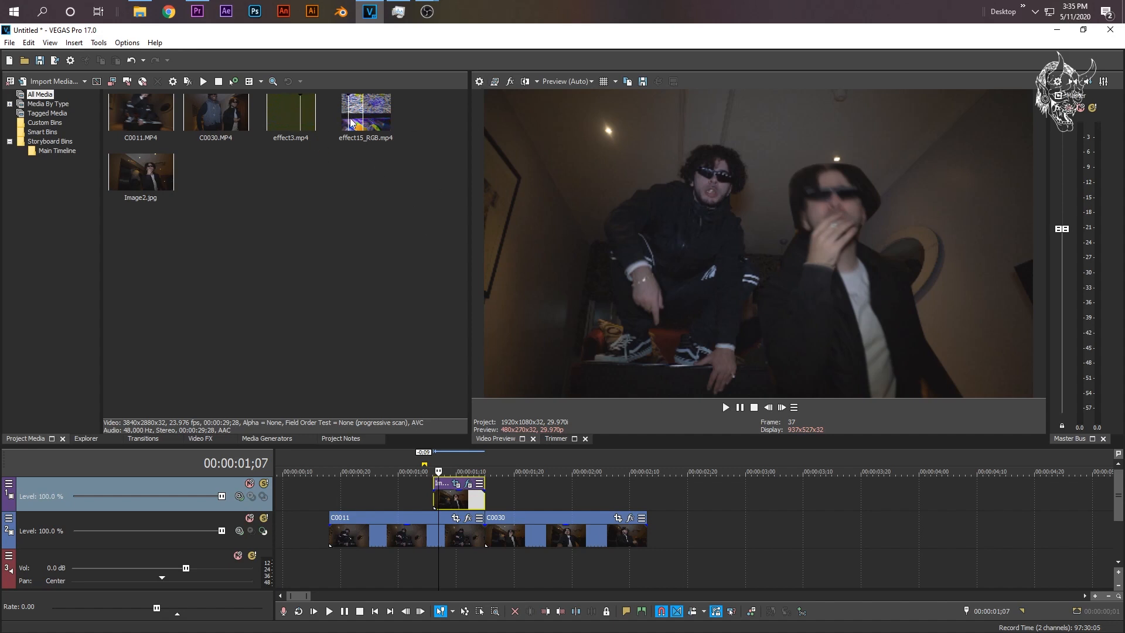
click(508, 498)
click(421, 497)
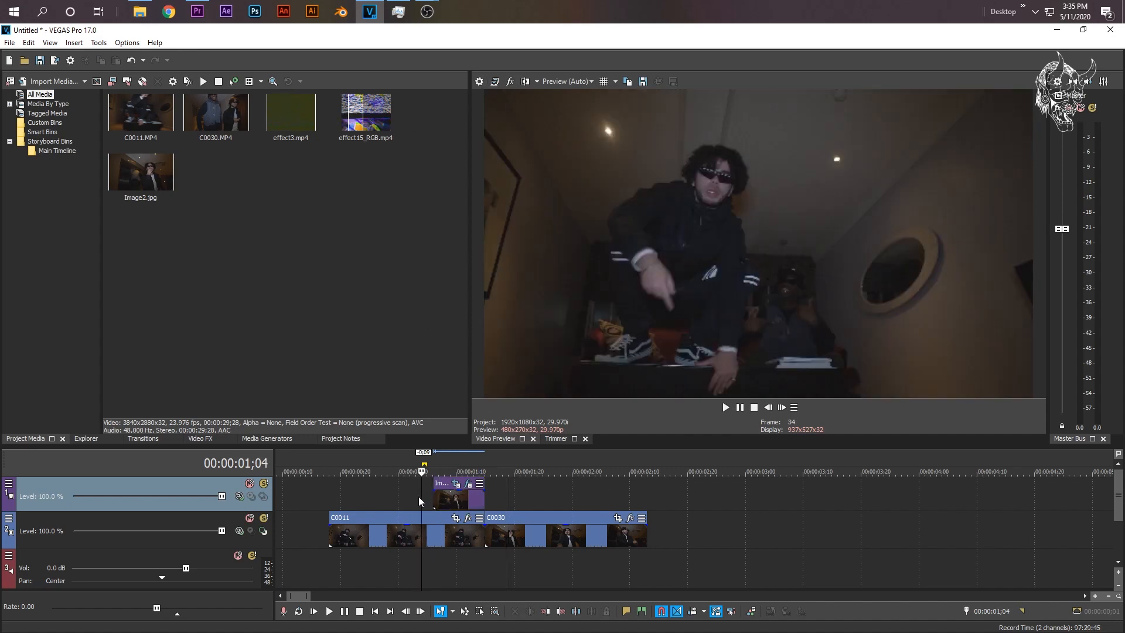
click(451, 499)
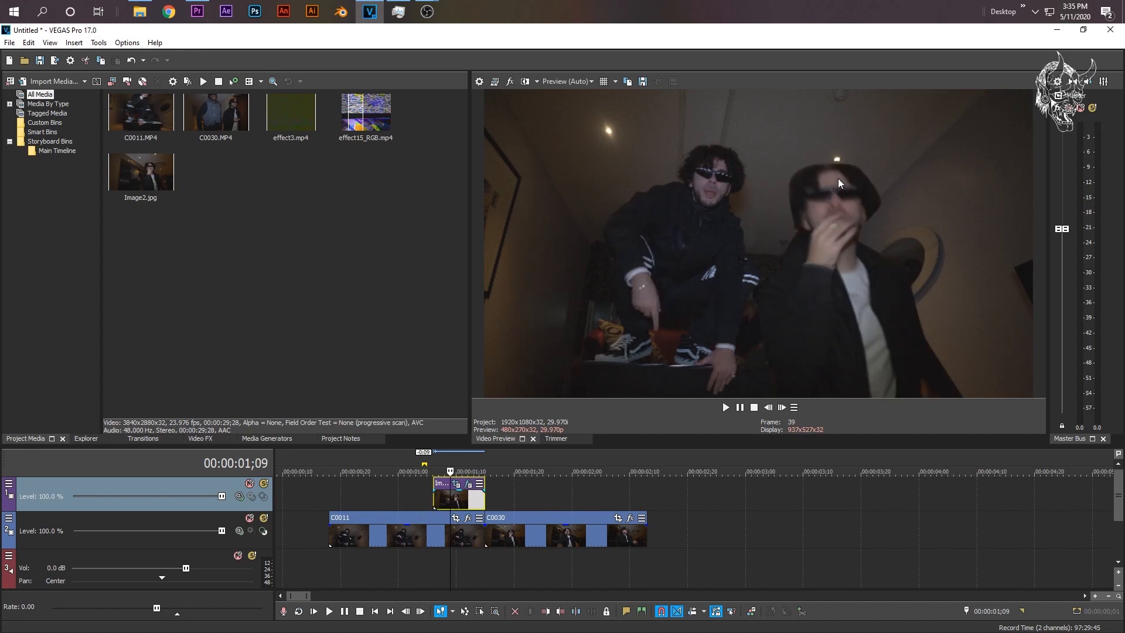
right_click(521, 492)
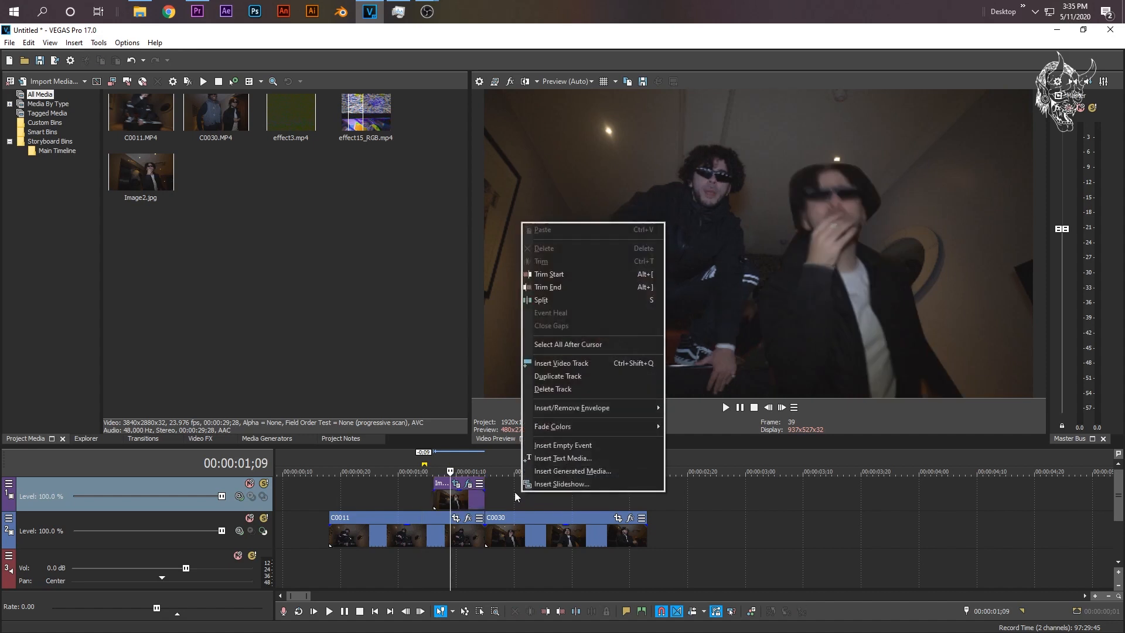
click(554, 365)
click(366, 118)
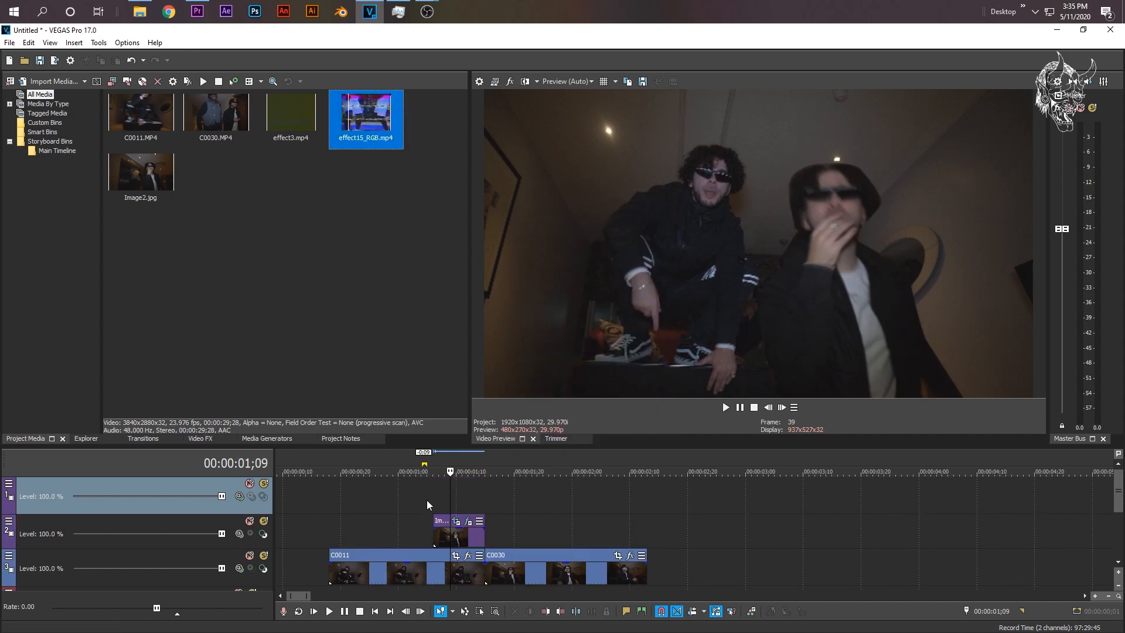
drag(363, 130, 442, 505)
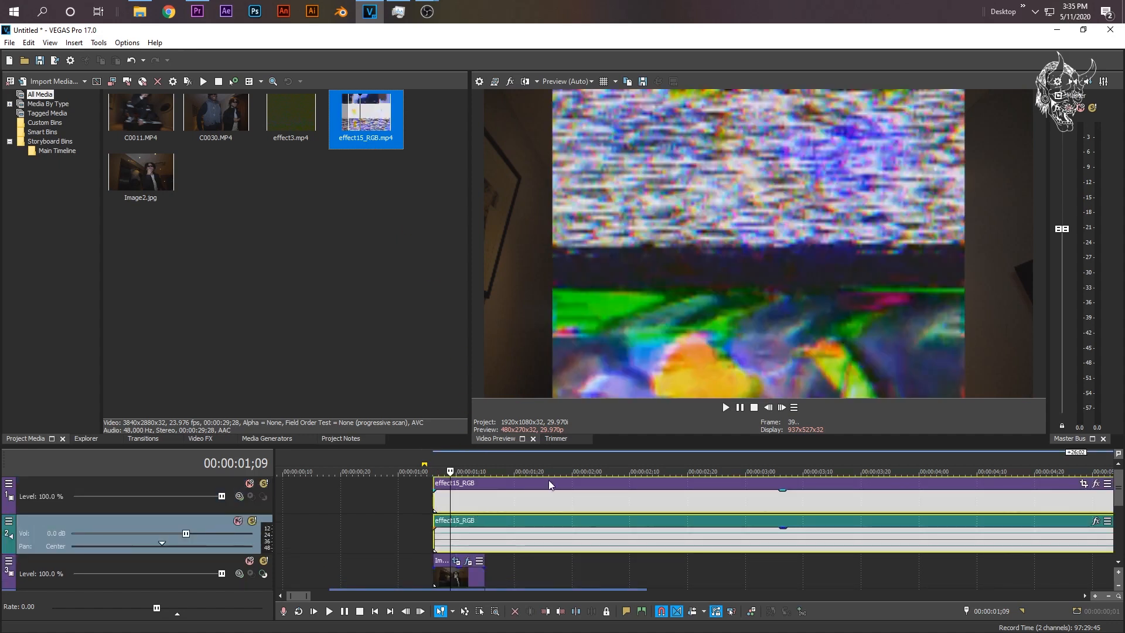
Delete the audio track of effect15_RGB together with its event.
click(480, 535)
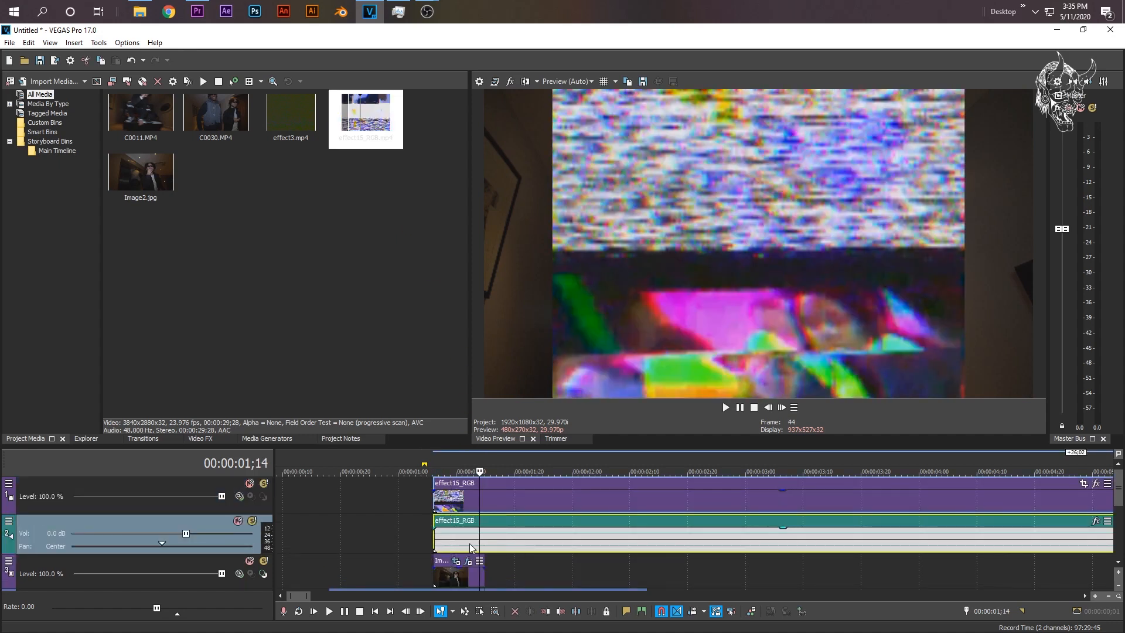
click(381, 534)
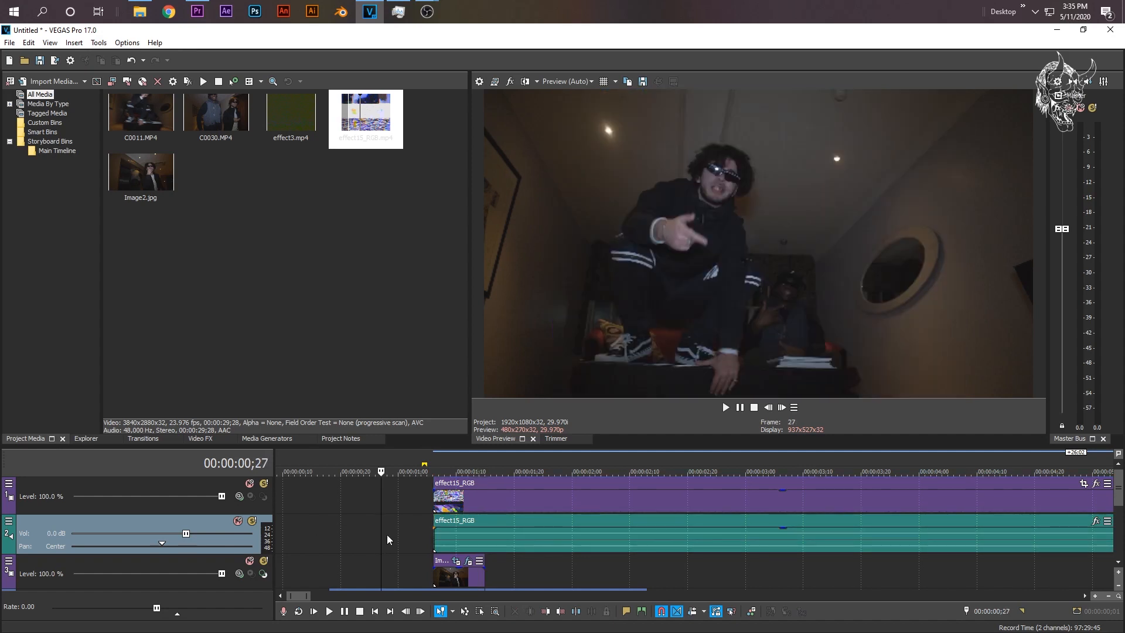
right_click(392, 535)
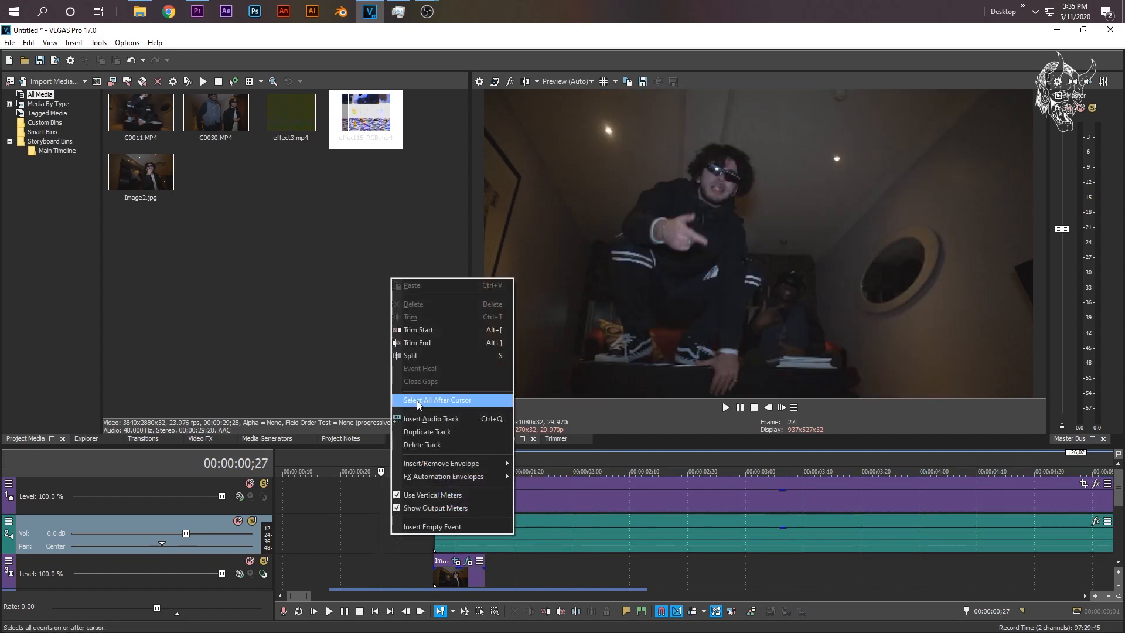
click(442, 445)
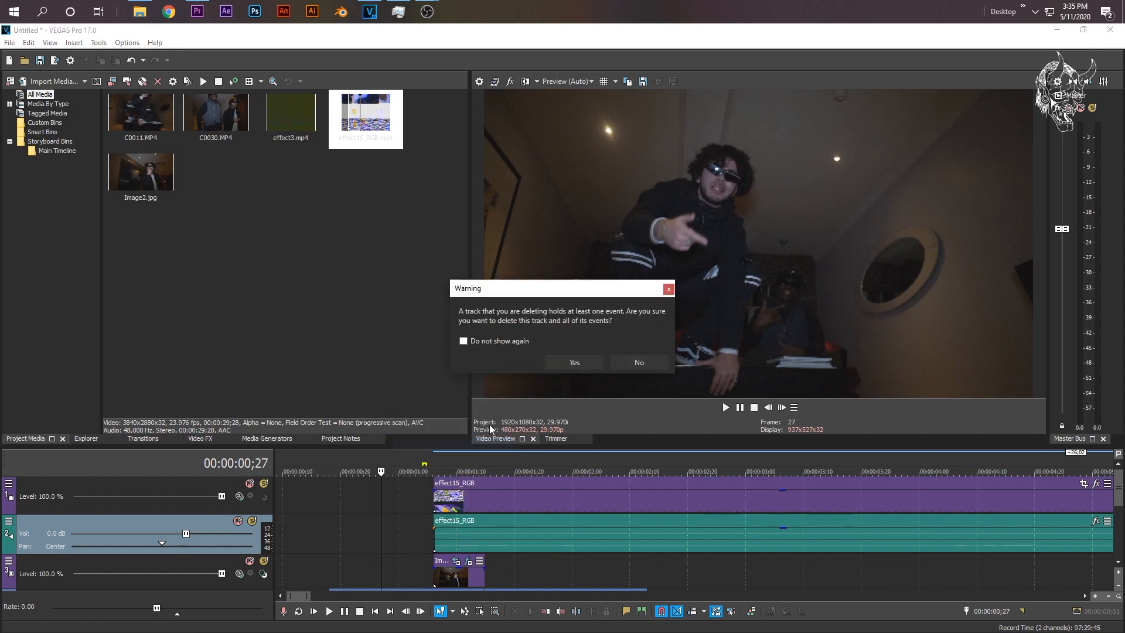
click(564, 364)
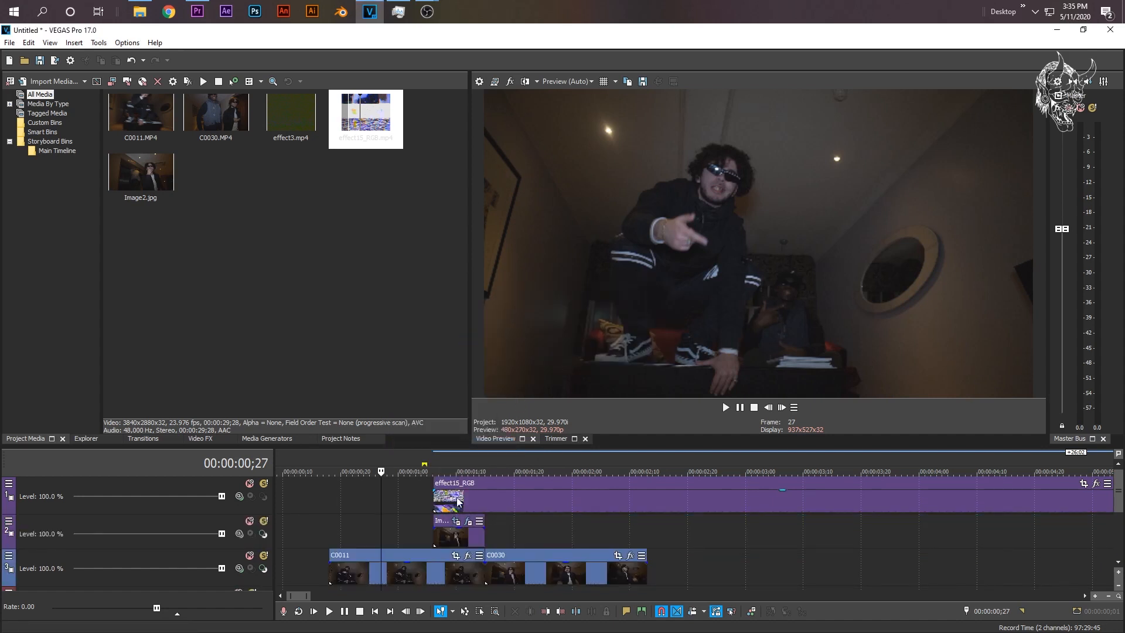
Split effect15_RGB at the end of Image2 at 00:00:01;15 and delete the remainder.
click(484, 492)
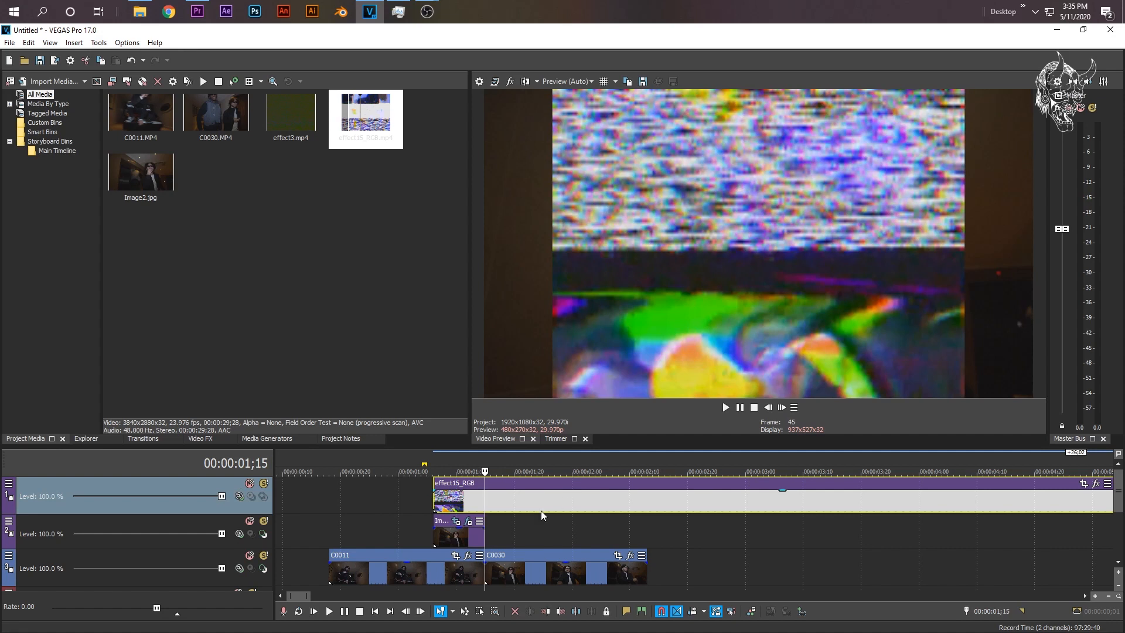
key(s)
click(537, 498)
key(Delete)
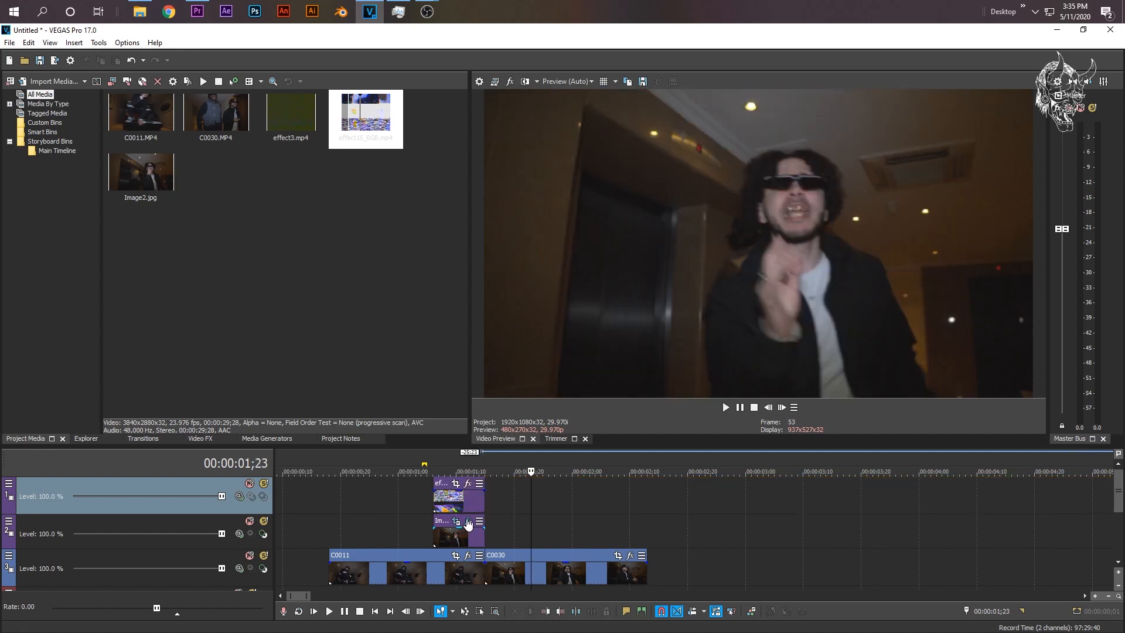
Play the transition with the effect15_RGB overlay and select that event with the cursor at 00:00:01;08.
click(393, 502)
key(space)
key(space)
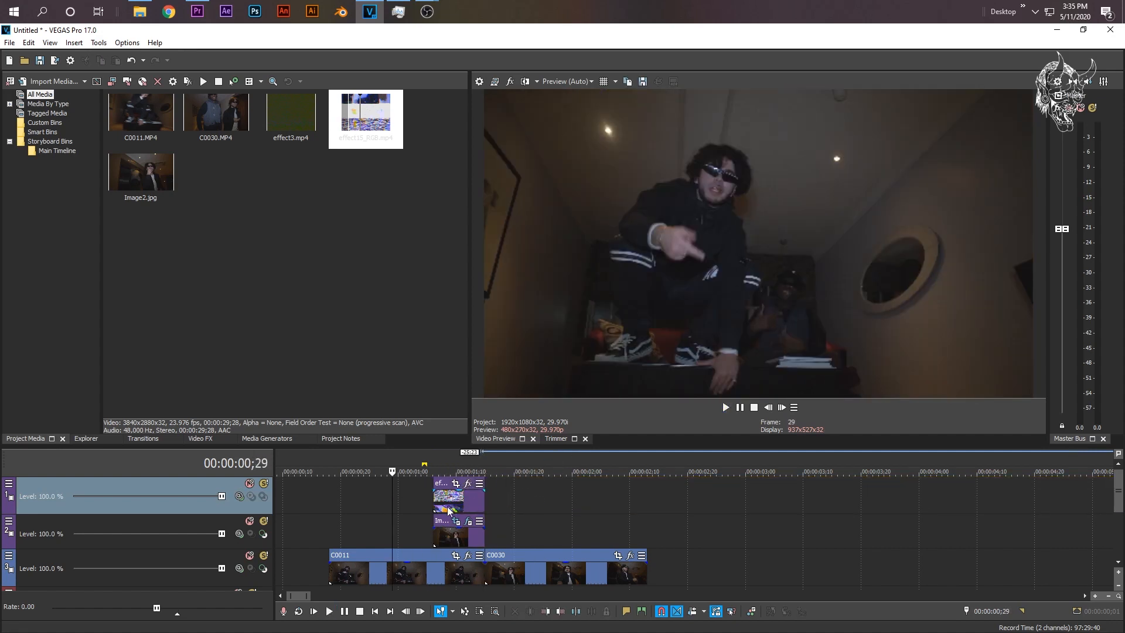
key(space)
click(418, 523)
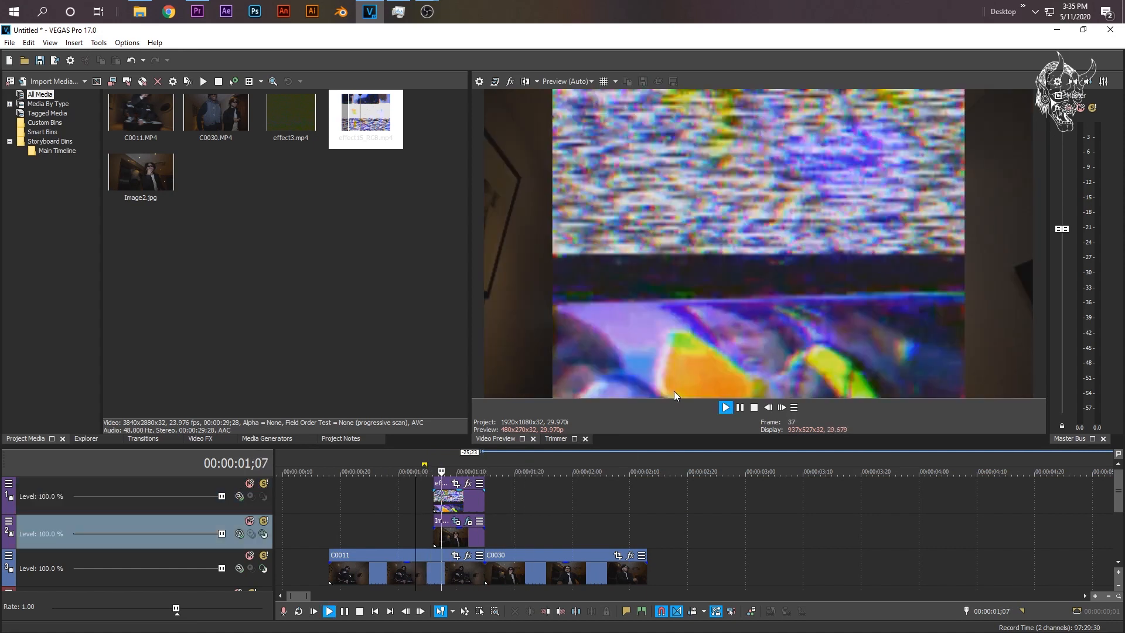
key(space)
click(445, 498)
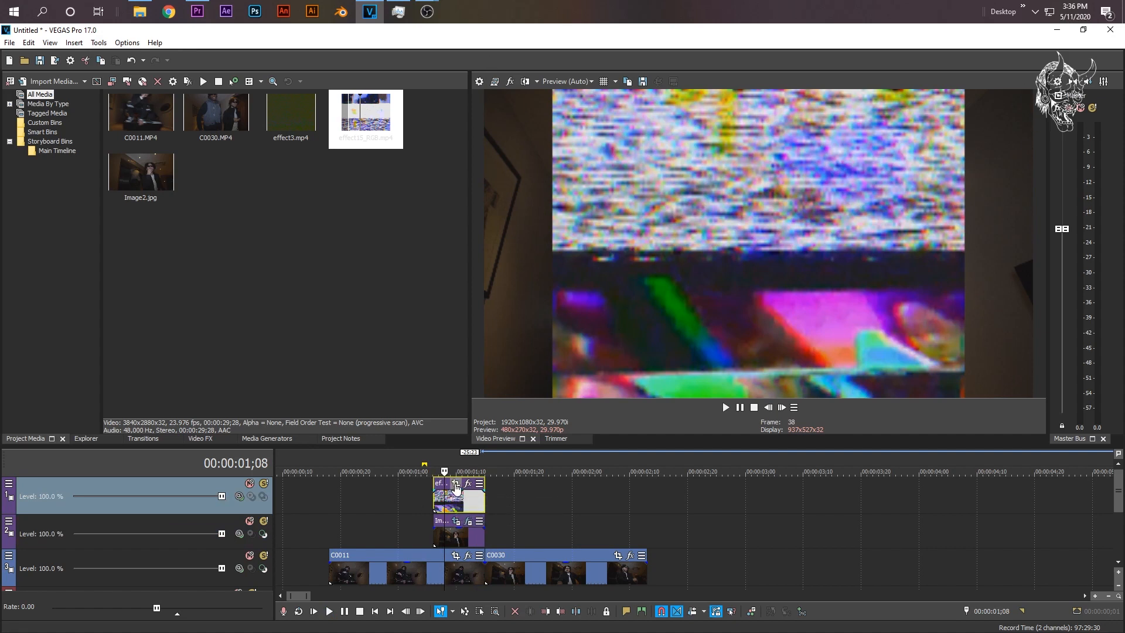
Open Event Pan/Crop for the effect15_RGB event and shrink its window so the video preview stays visible.
scroll(463, 495, up, 3)
click(779, 485)
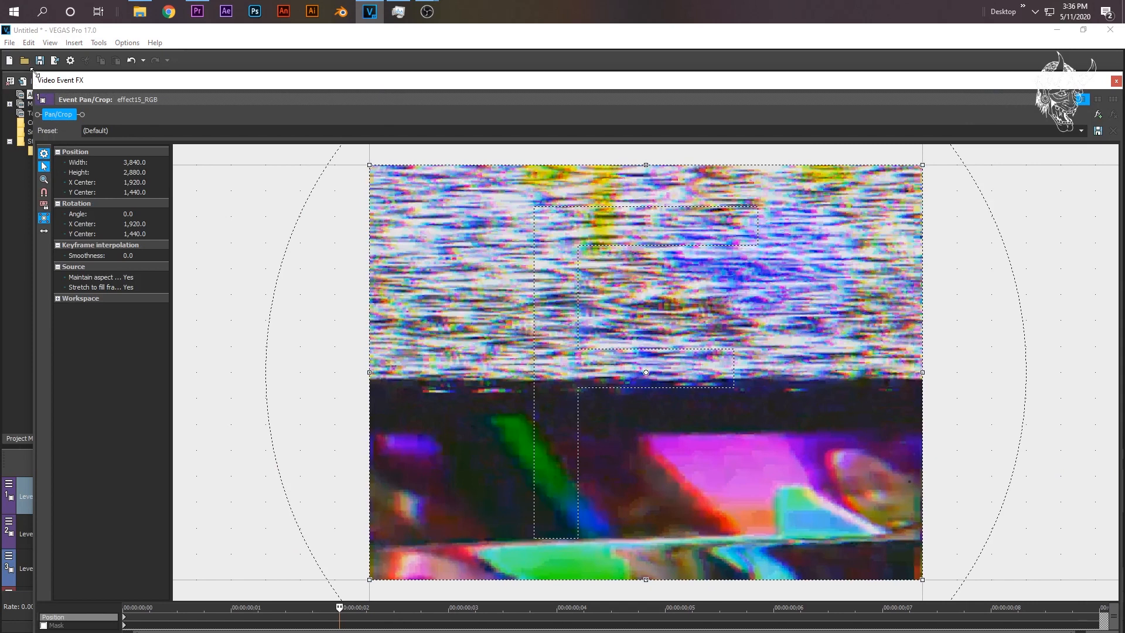
drag(33, 77, 201, 215)
Try to enlarge effect15_RGB by shrinking its crop frame about the centre, and undo the change.
scroll(390, 294, down, 5)
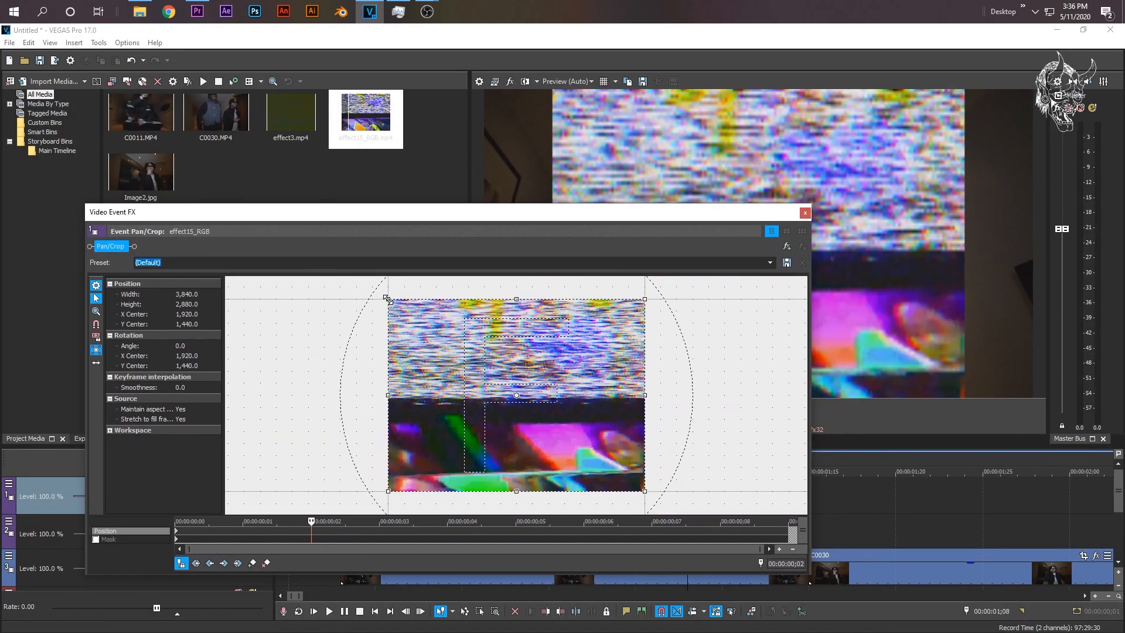
drag(388, 299, 480, 338)
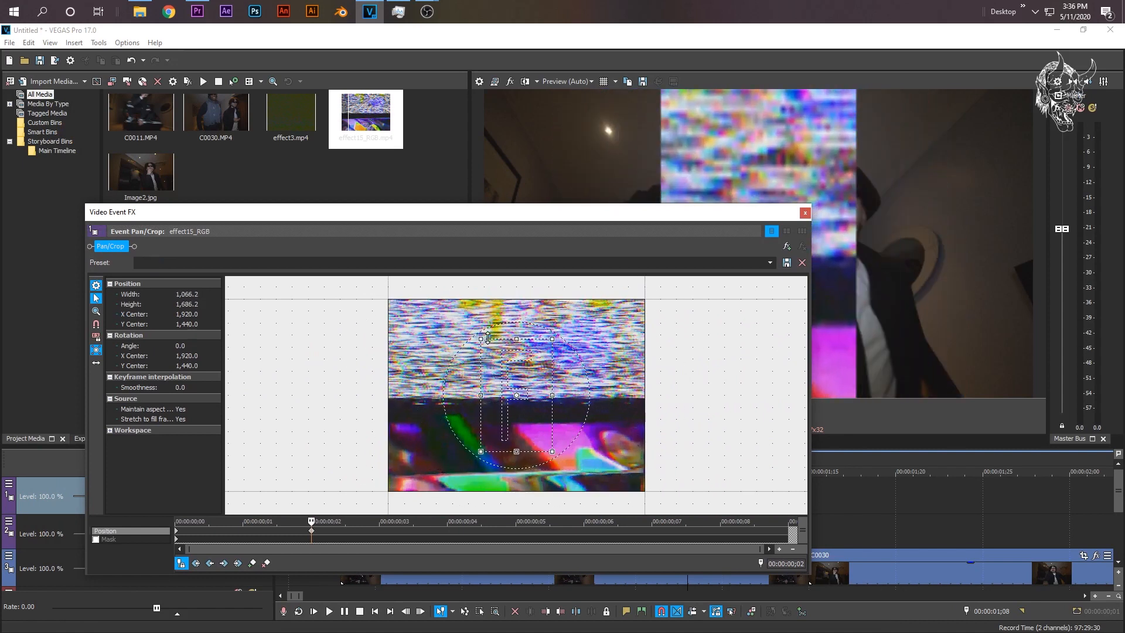
key(ctrl+z)
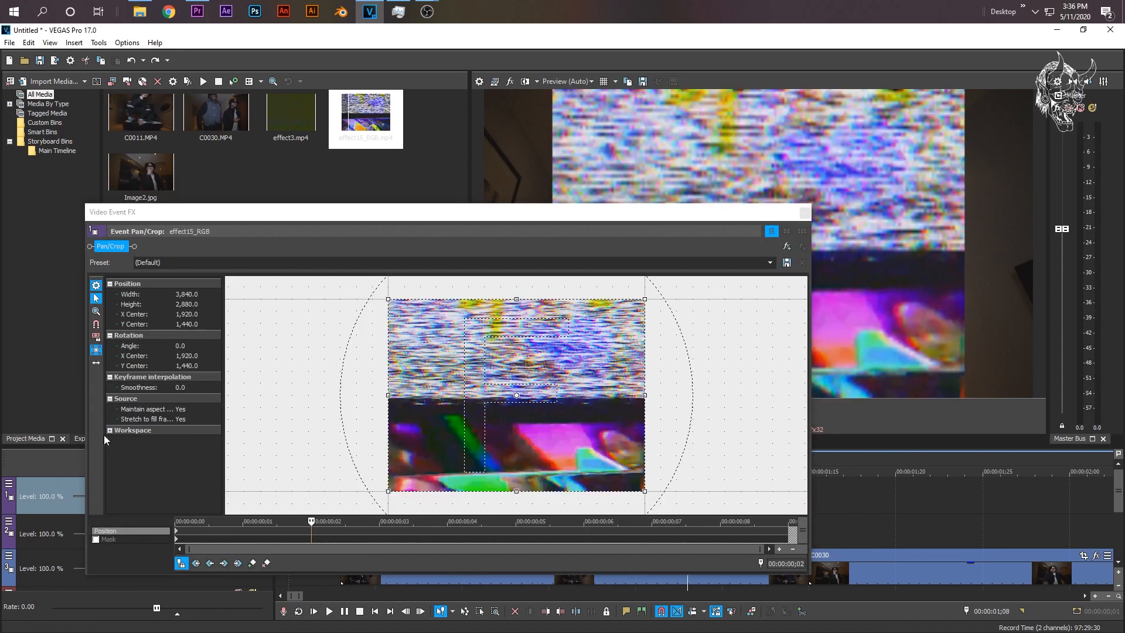
Set Maintain aspect ratio to No for effect15_RGB and close its Event Pan/Crop window.
click(181, 410)
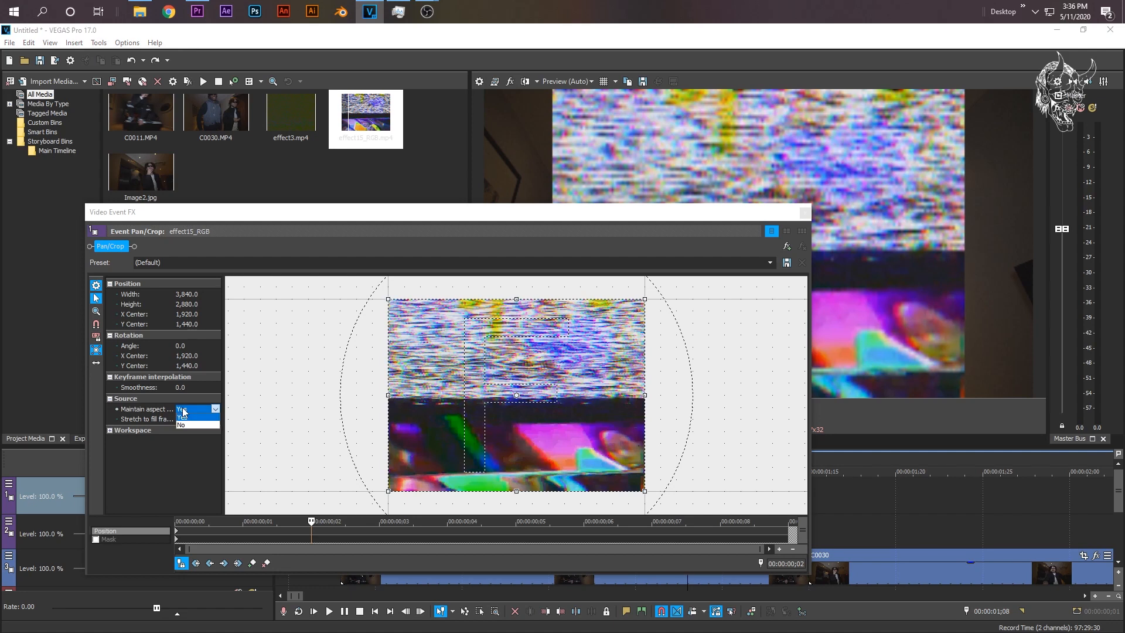
click(149, 411)
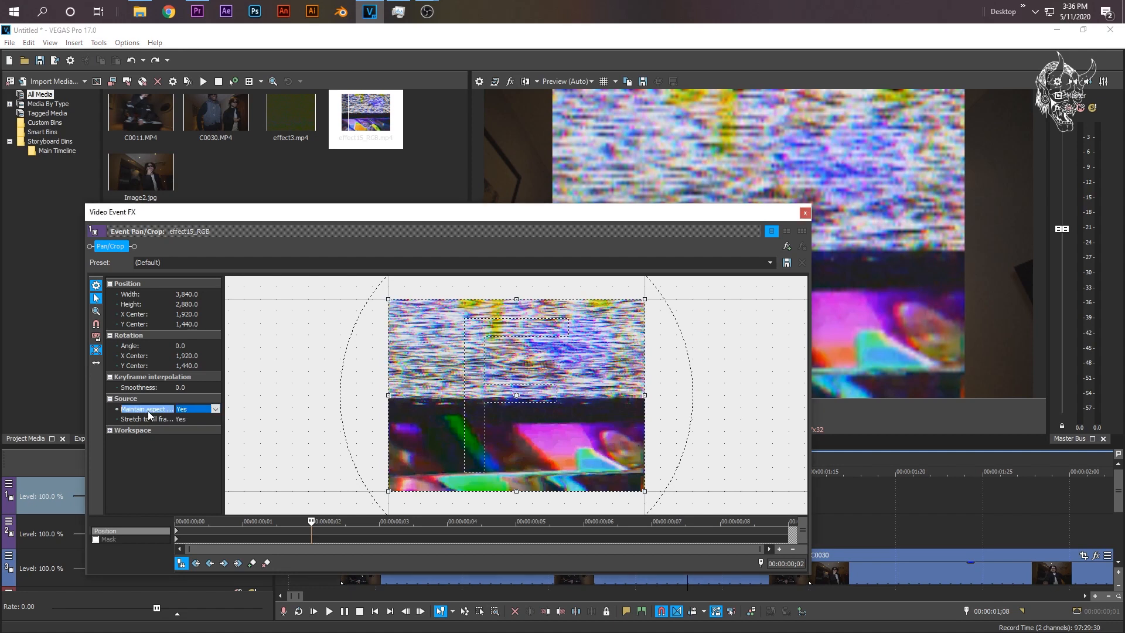
click(204, 411)
click(205, 434)
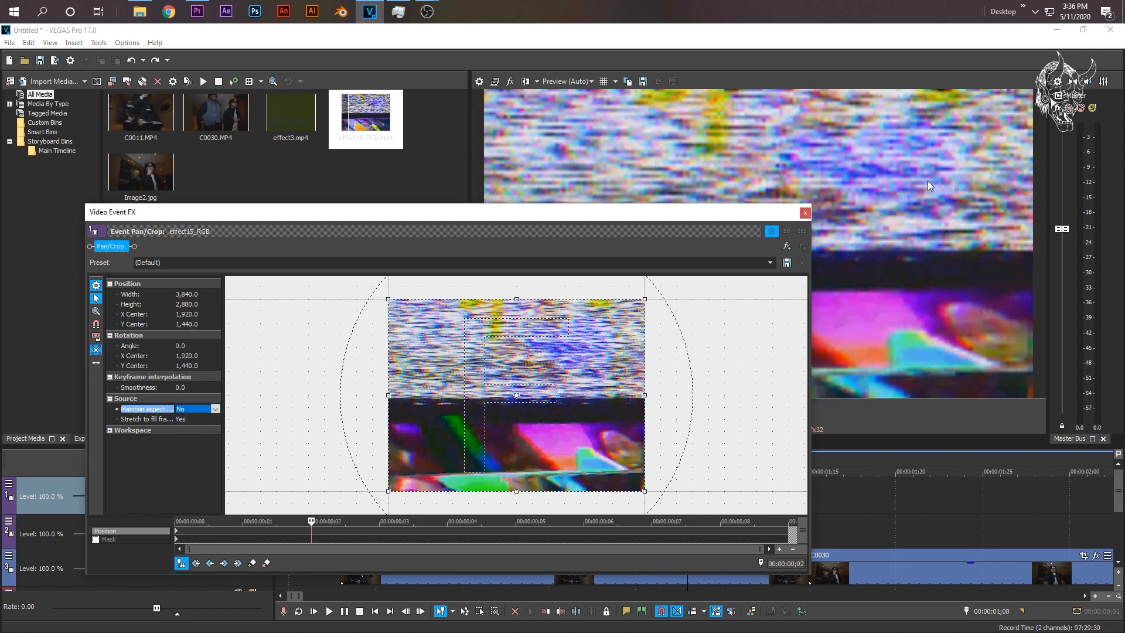
drag(713, 220, 644, 288)
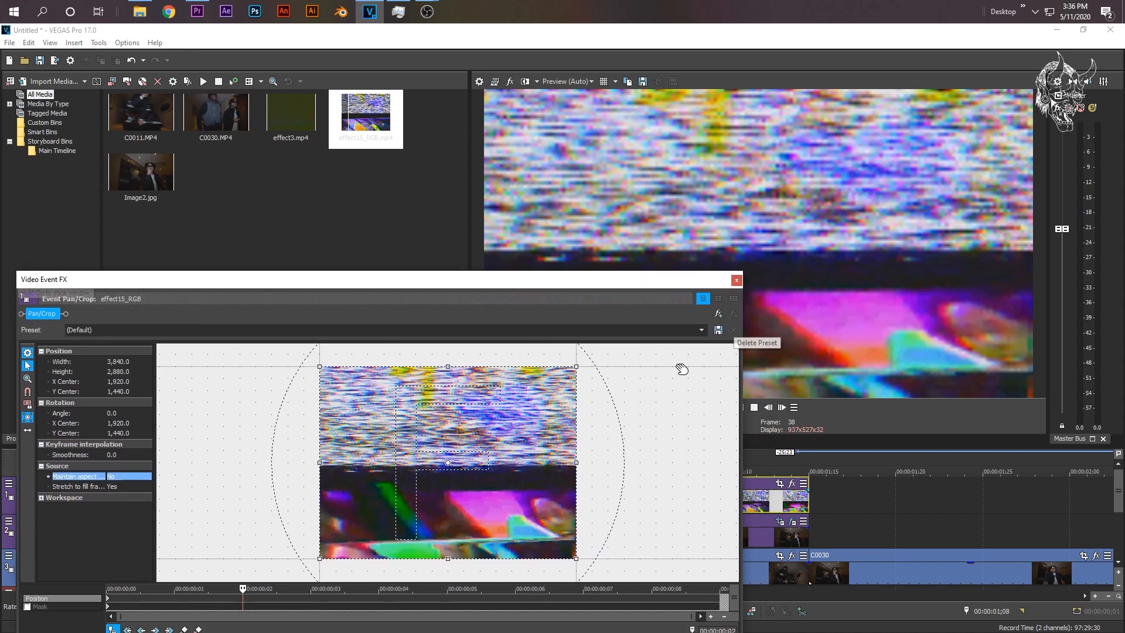
click(737, 281)
Play into the stretched effect15_RGB overlay, inspect its frames, and place the cursor at 00:00:01;08.
click(601, 480)
key(space)
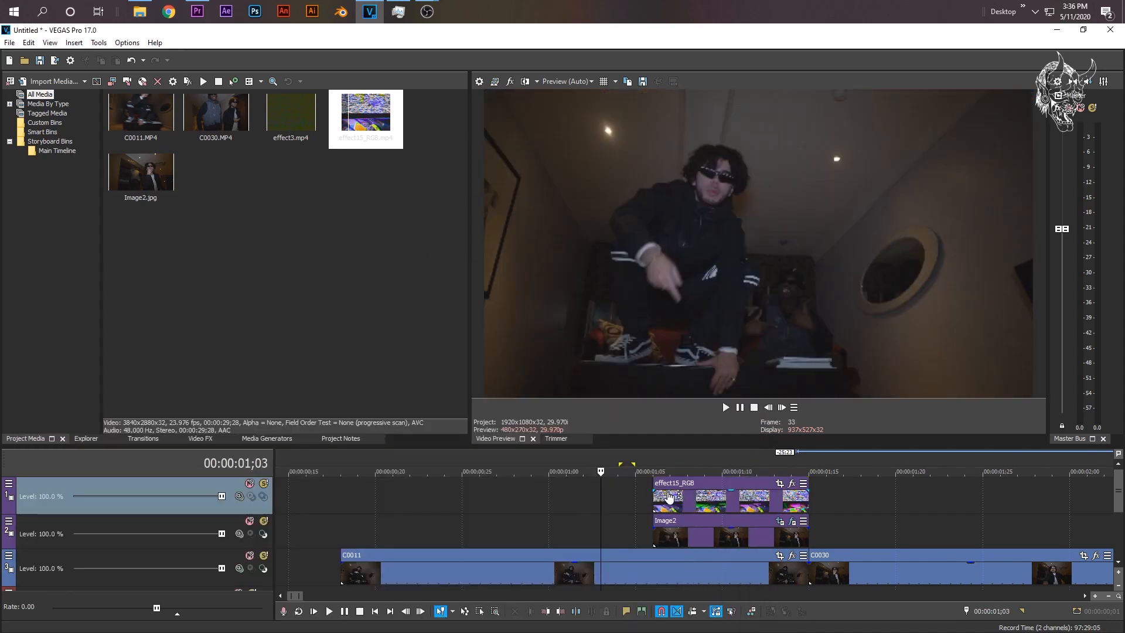
click(687, 498)
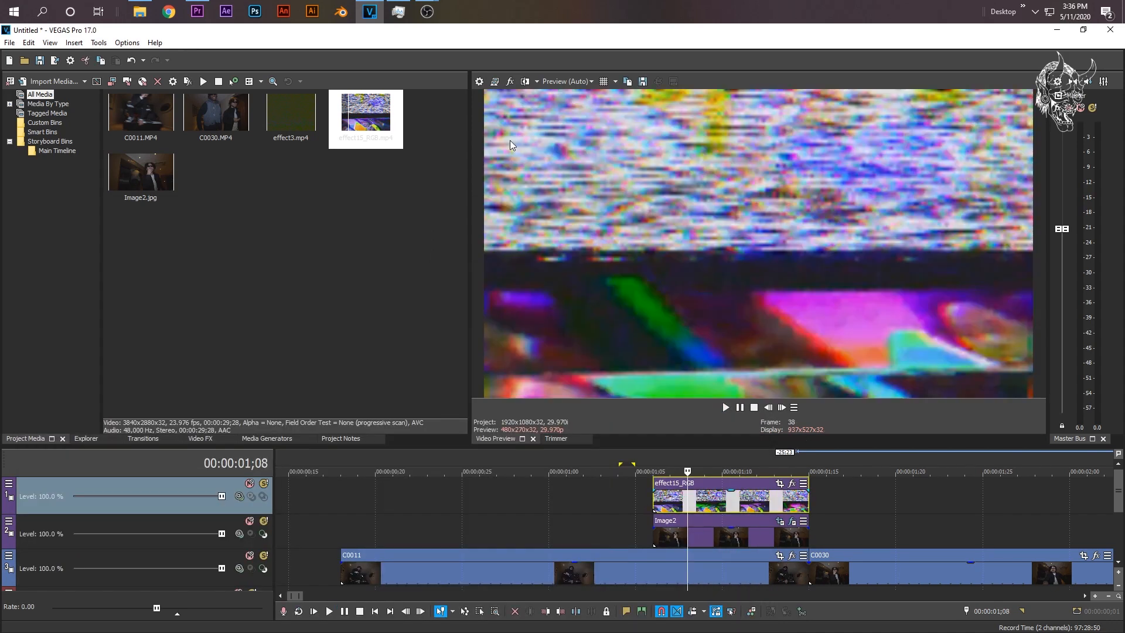
click(636, 506)
click(704, 501)
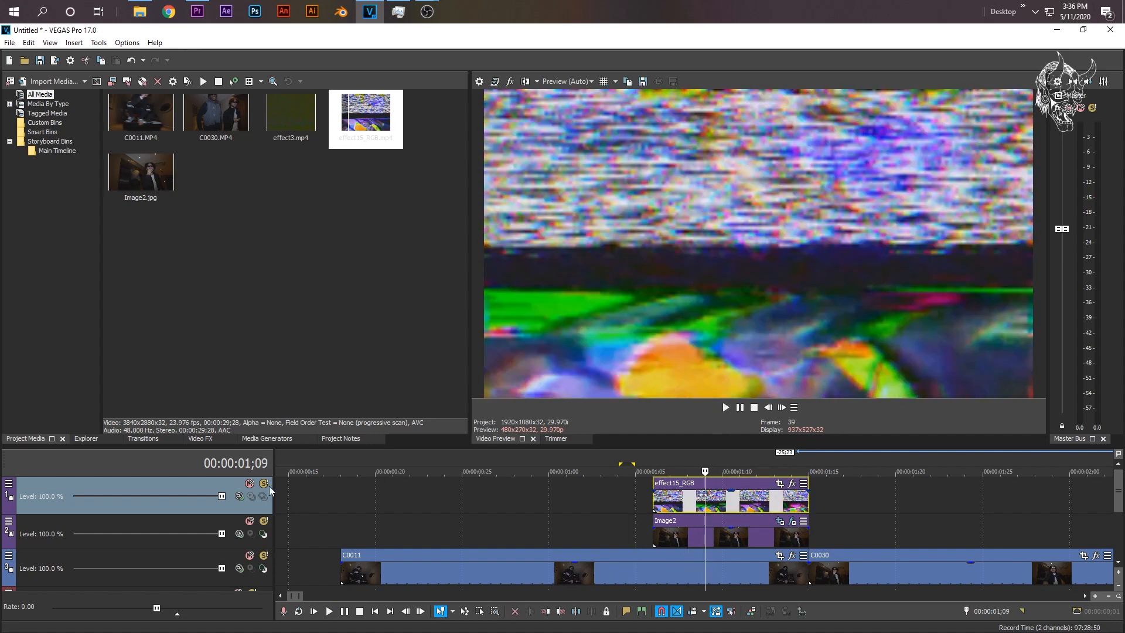
click(686, 505)
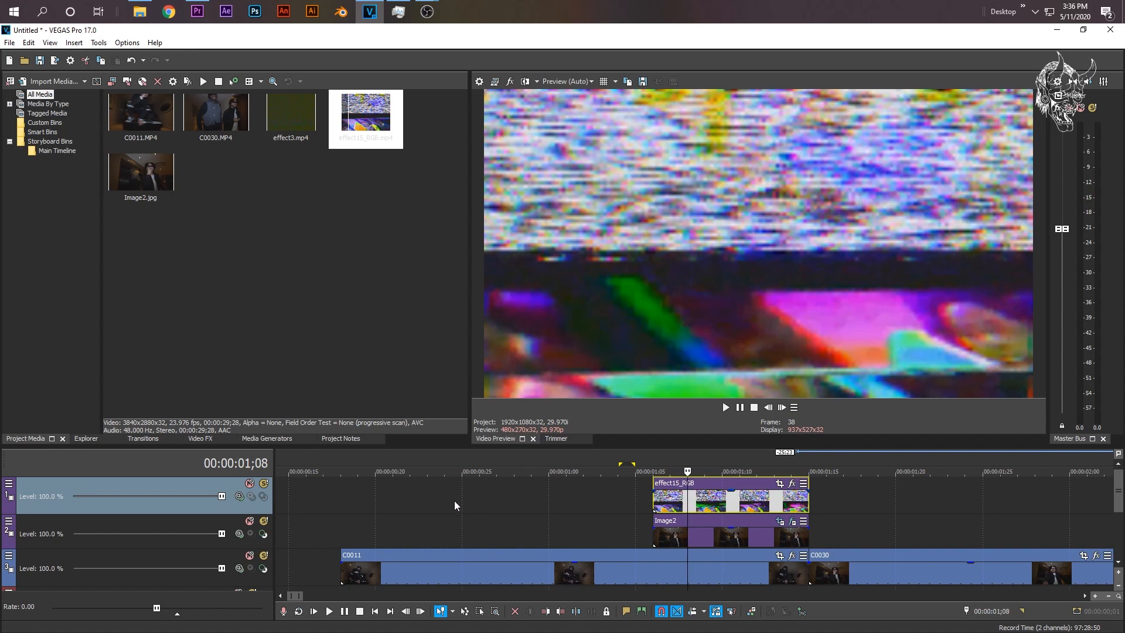
Set the compositing mode of the effect15_RGB track to Multiply (Mask) and play the blended overlay.
click(237, 498)
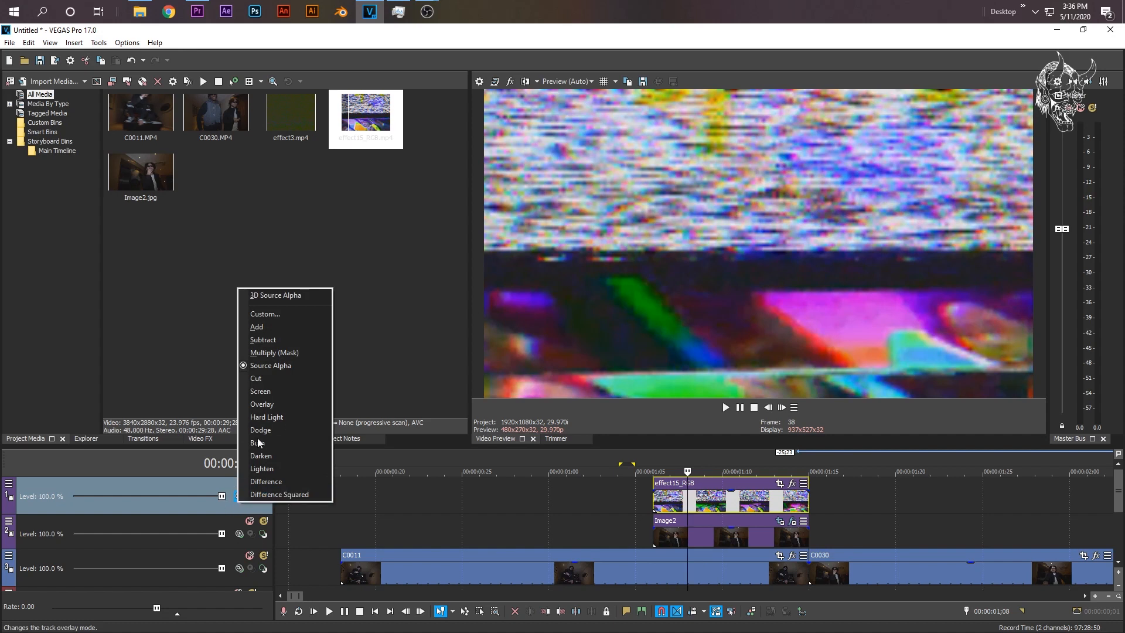
click(272, 353)
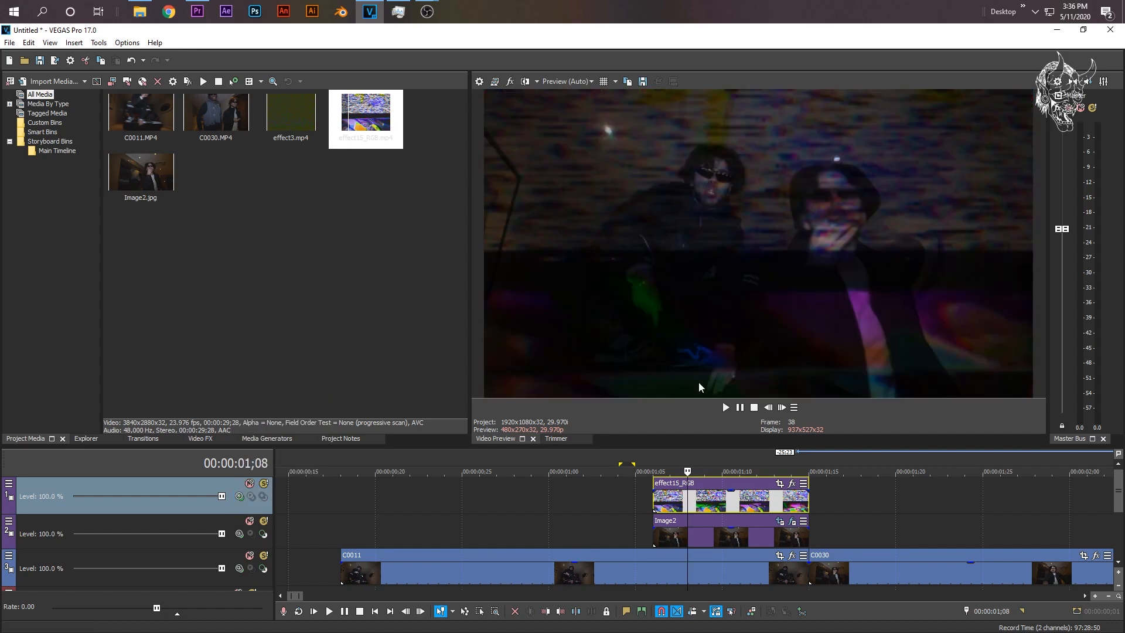
click(655, 511)
key(space)
key(space)
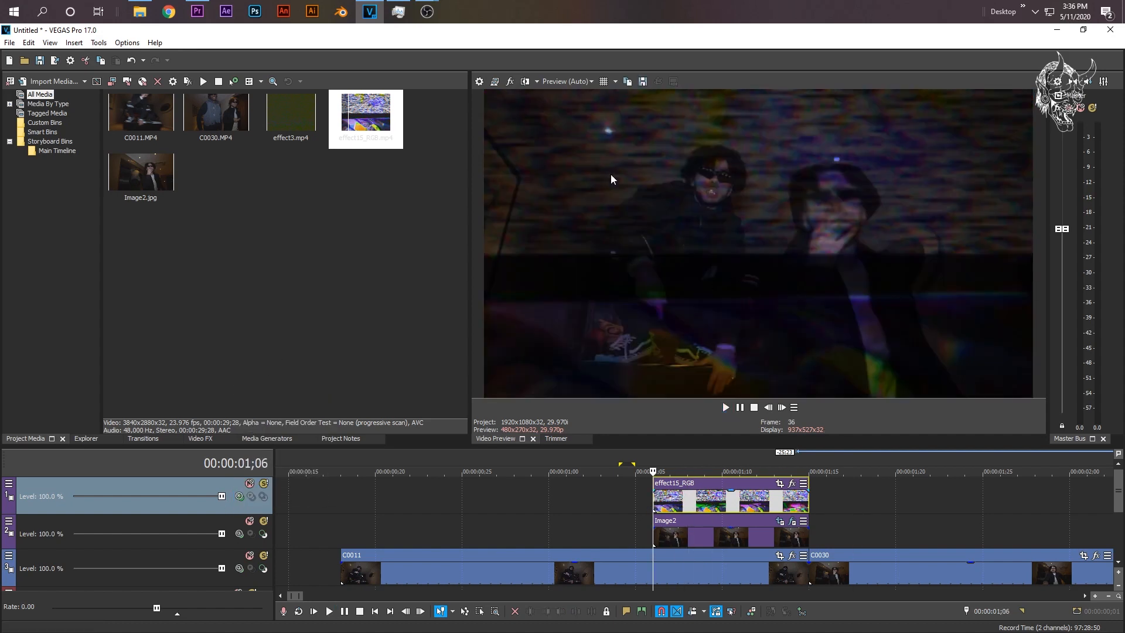
key(space)
key(space)
click(694, 502)
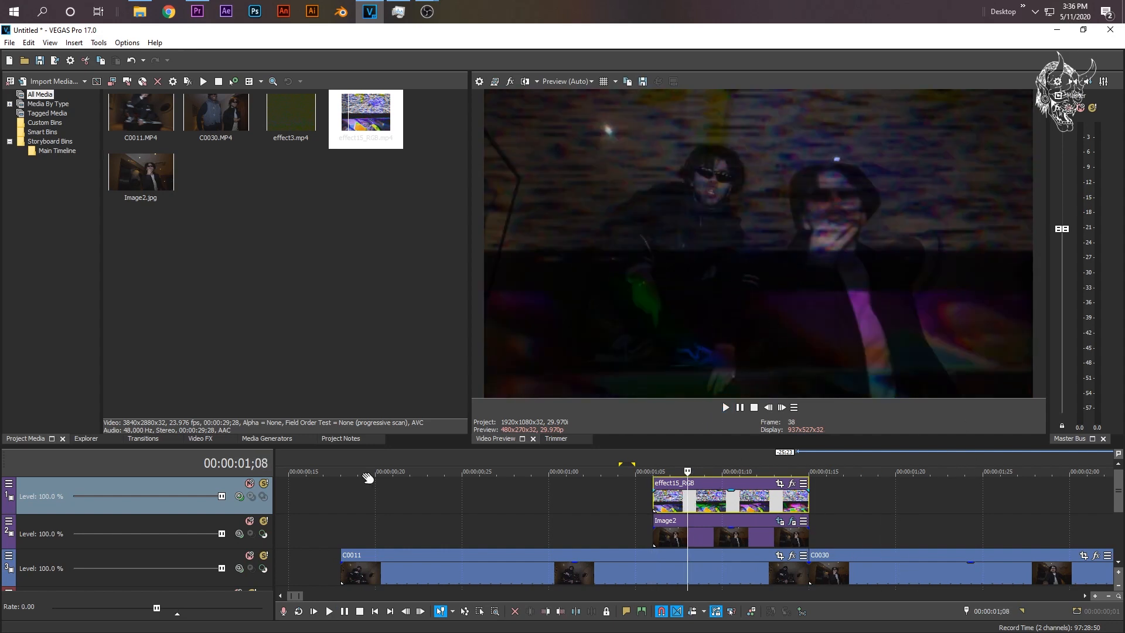
Review Make Compositing Parent and Make Compositing Child in the visible button set for video track headers.
click(9, 484)
click(37, 595)
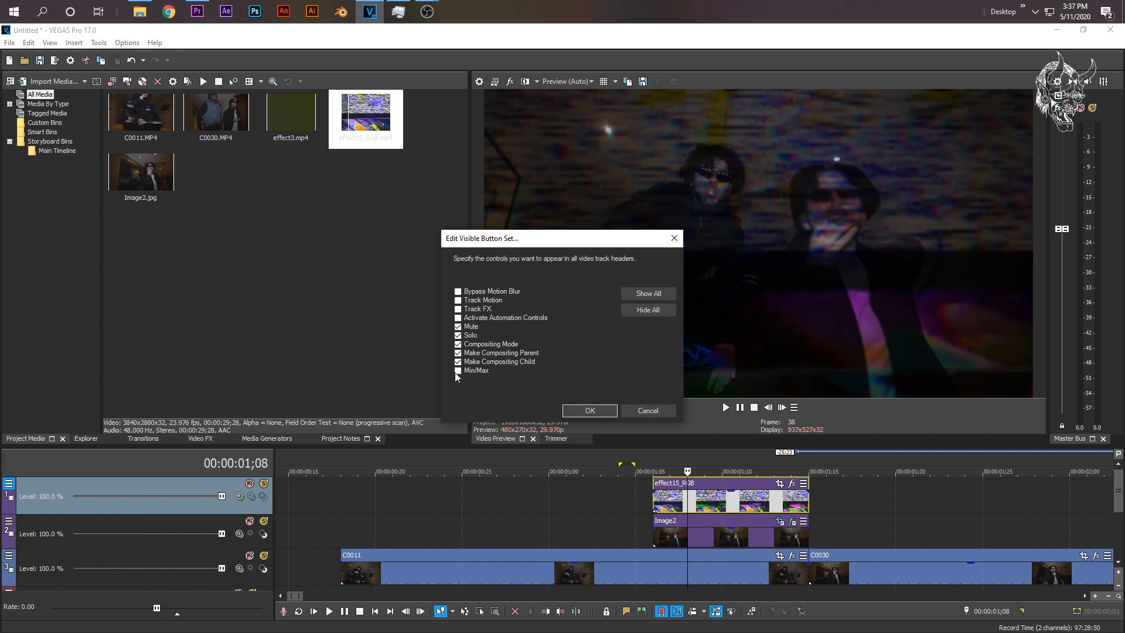
click(579, 409)
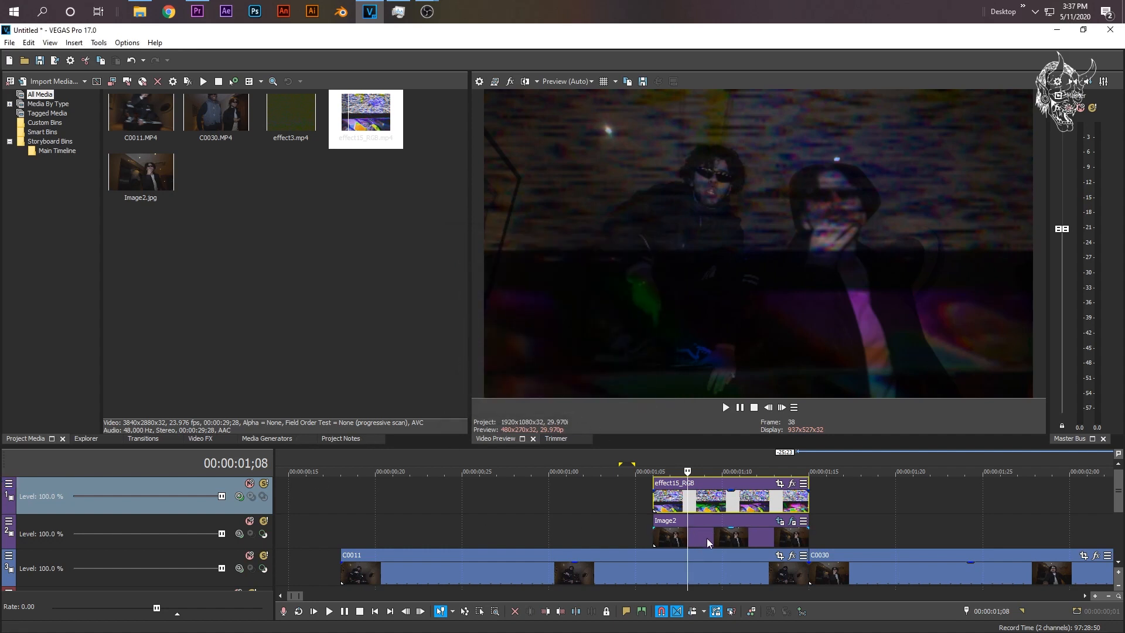
Make the Image2 track a compositing child of the effect15_RGB track.
scroll(733, 521, up, 3)
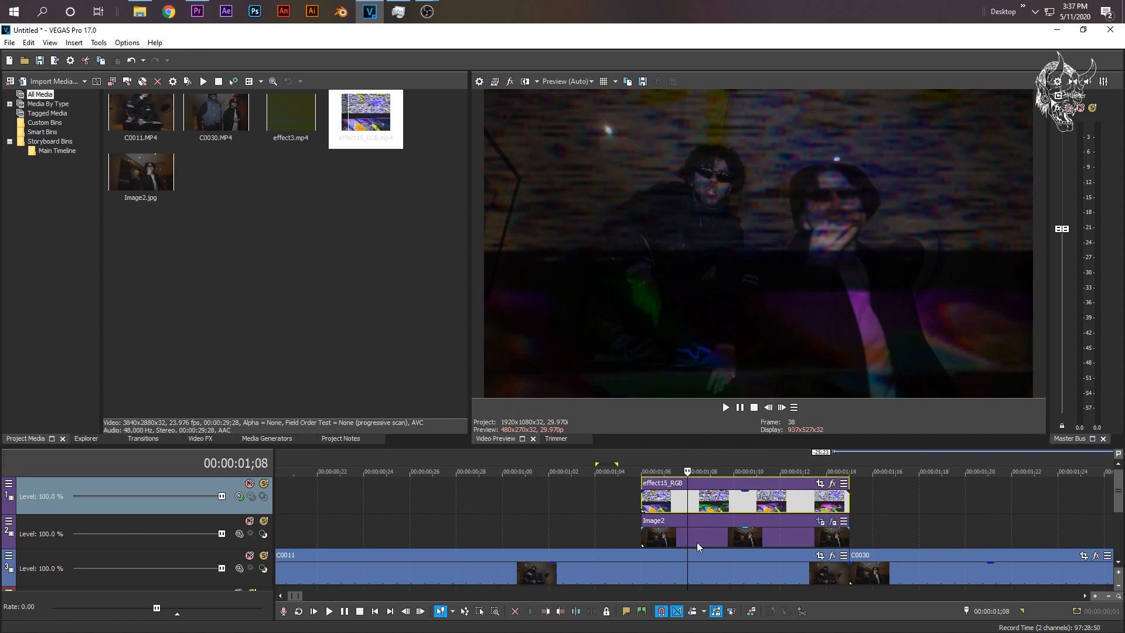
click(704, 539)
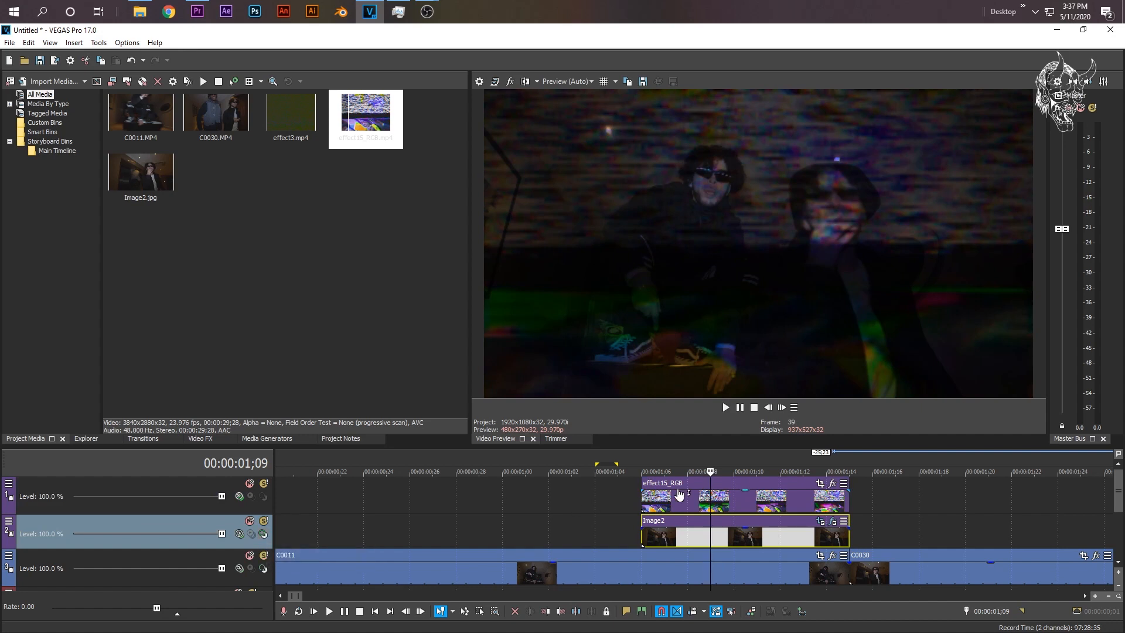
click(265, 536)
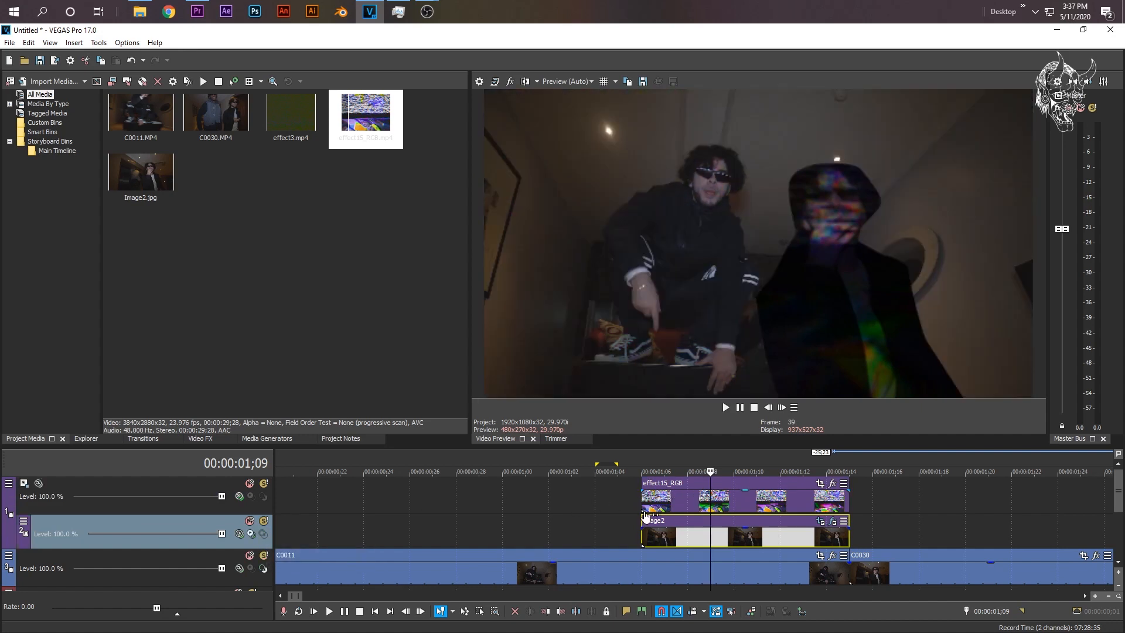
Play the transition to check the glitch overlay on the cutout, and return the cursor to 00:00:01;06.
click(593, 505)
click(725, 407)
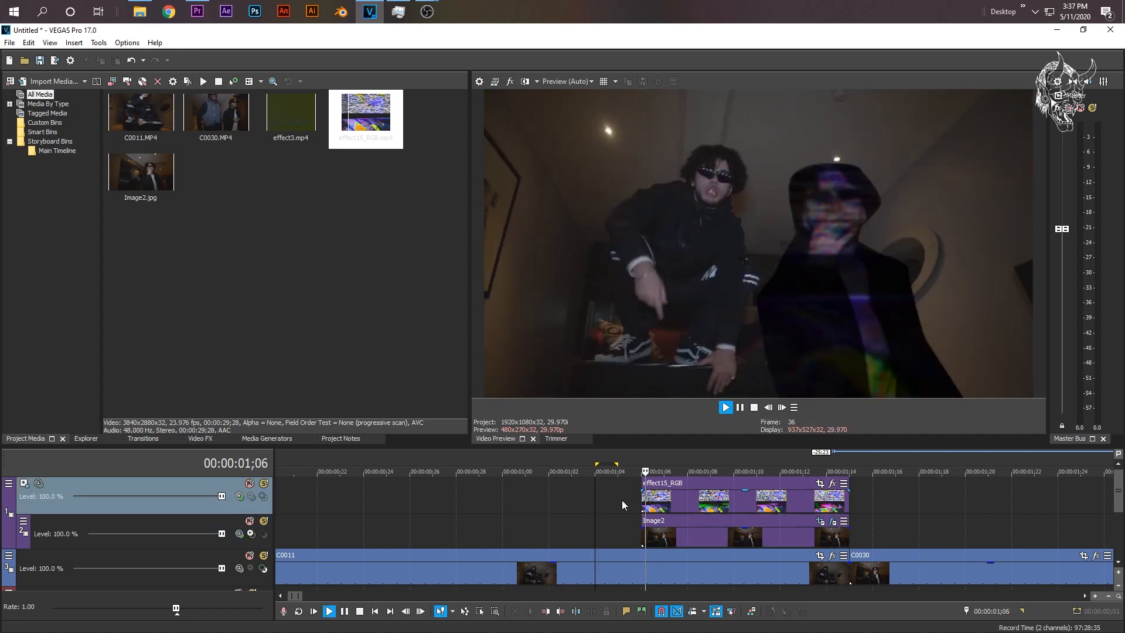
click(534, 525)
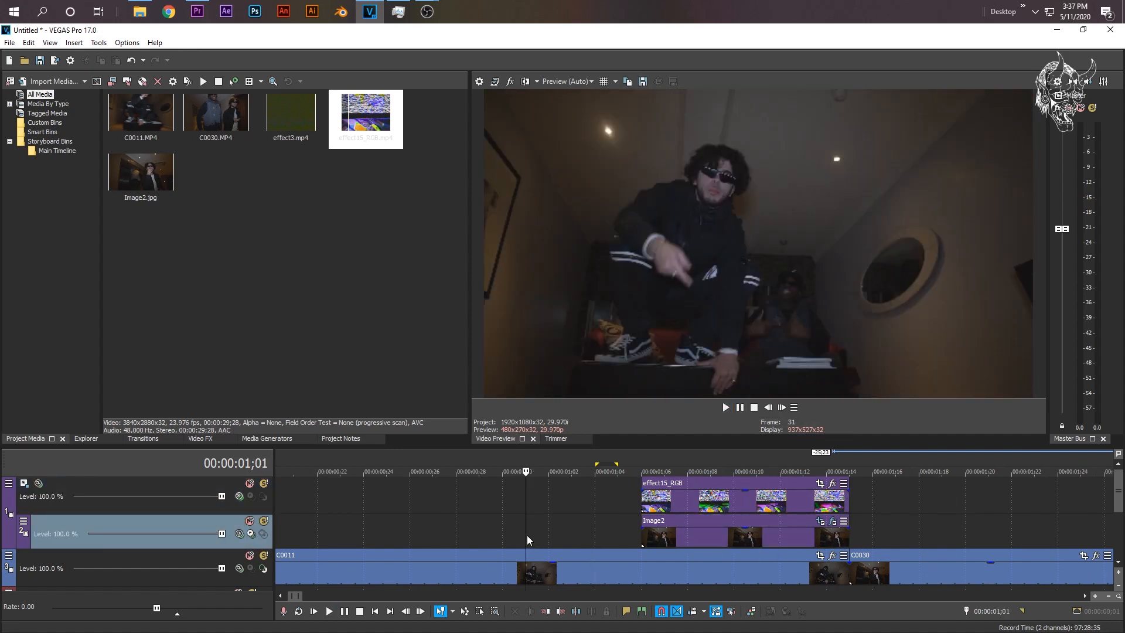
key(space)
key(space)
key(space)
click(640, 502)
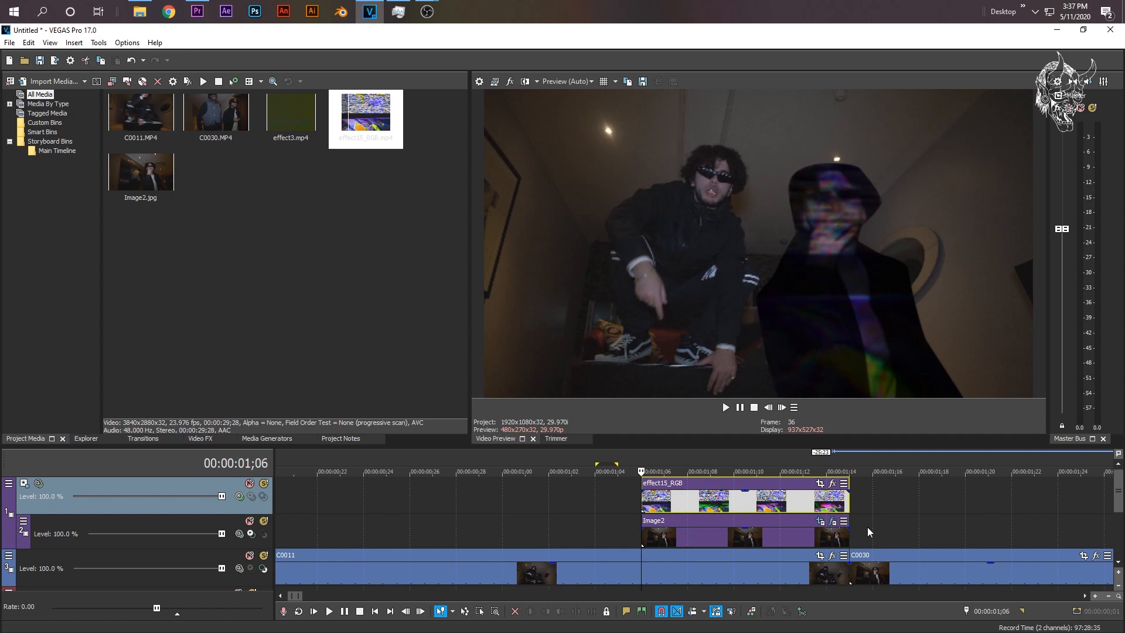
Shift Image2's Pan/Crop frame sideways at the start of the event to an X Center of about -23.7.
click(667, 543)
click(642, 534)
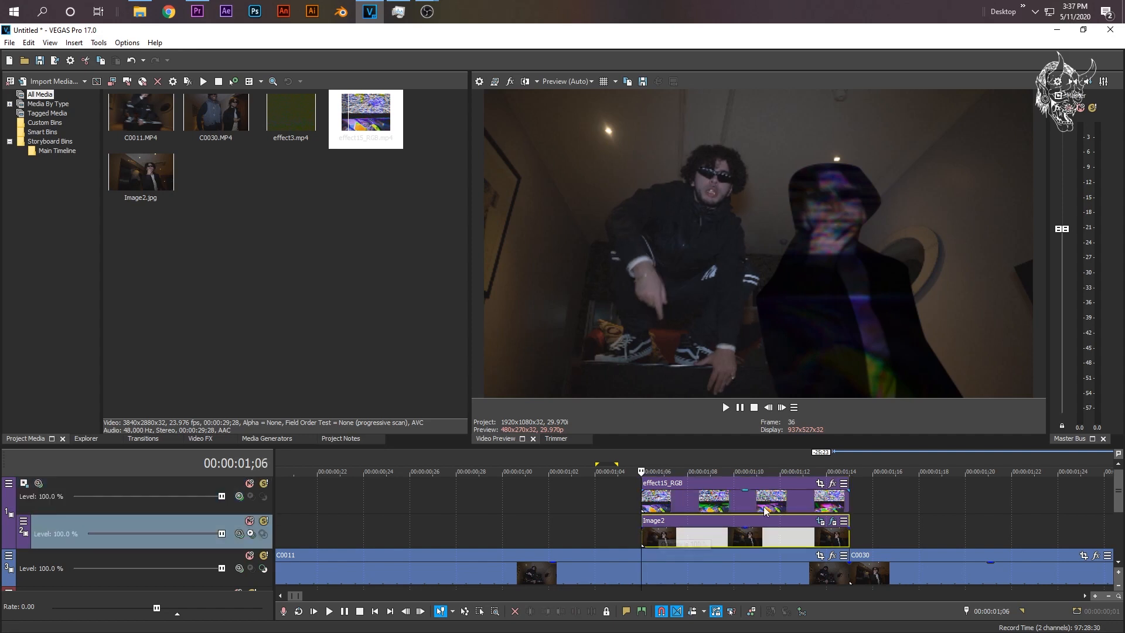
scroll(658, 538, up, 2)
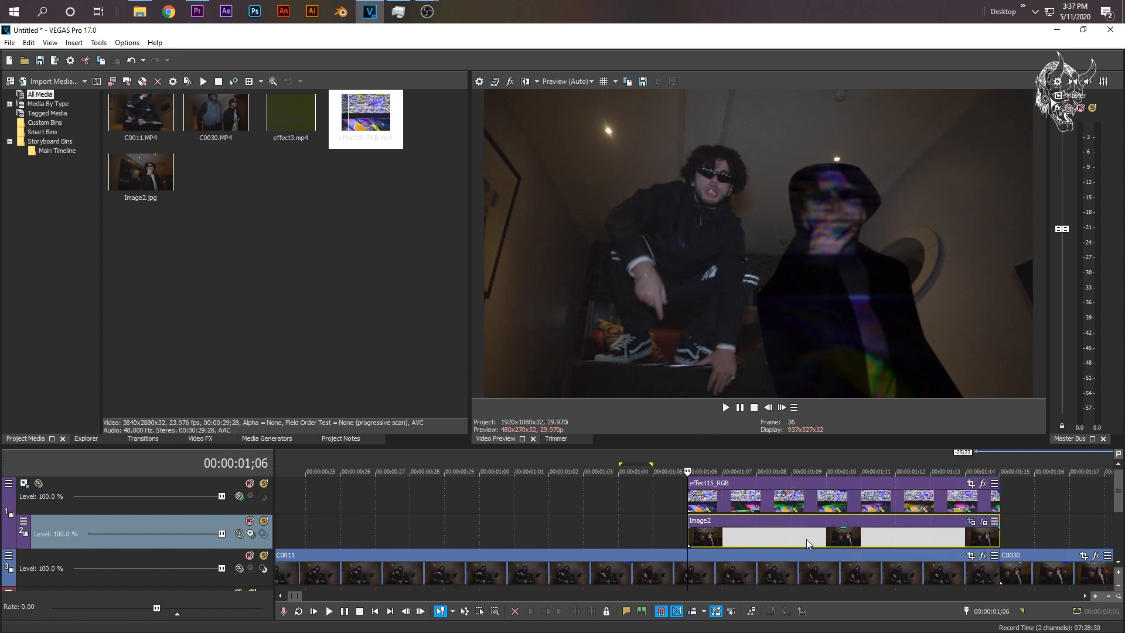
click(971, 523)
drag(432, 280, 434, 185)
drag(314, 372, 132, 359)
Apply the Default Pan/Crop preset to Image2 at 00:00:00;04 to keyframe its centred position, and close the window.
click(387, 492)
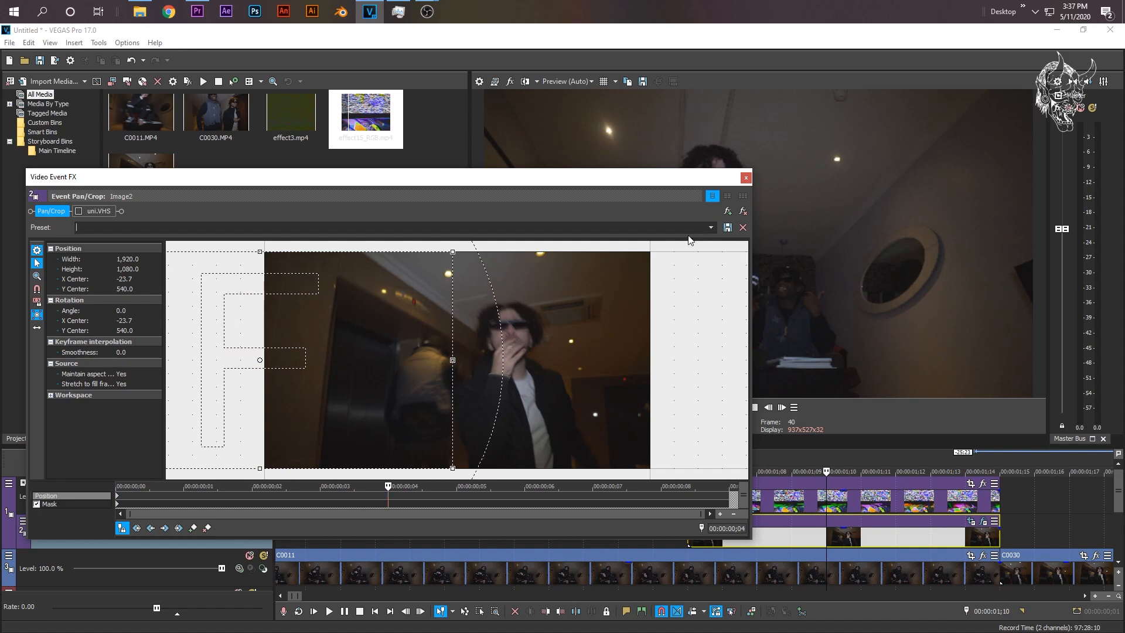
click(711, 228)
click(651, 243)
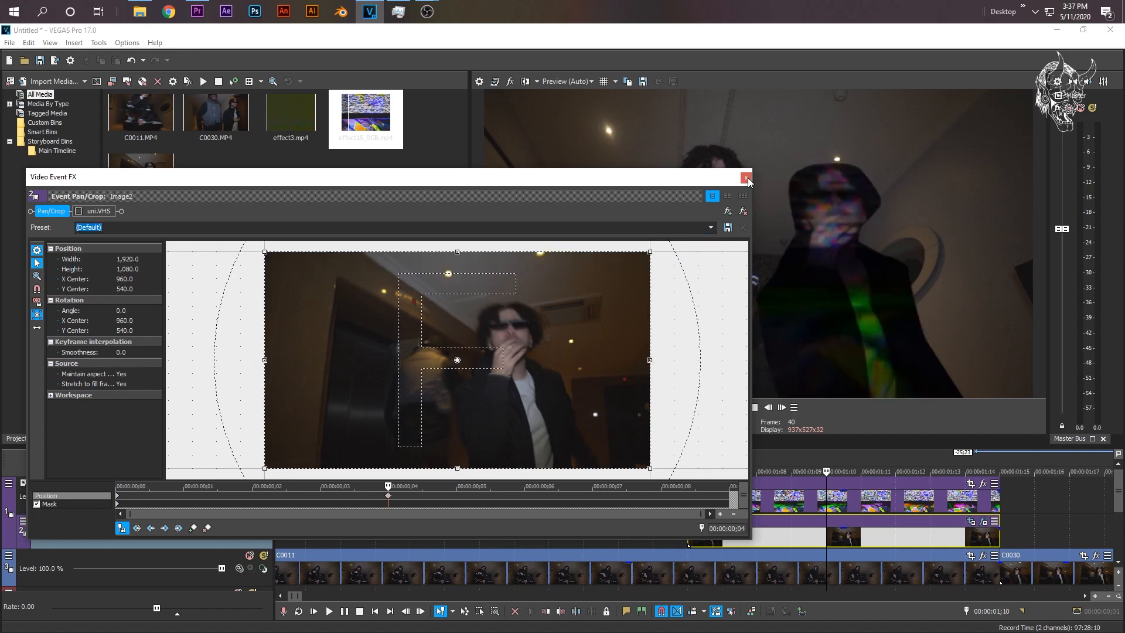
click(747, 178)
Play the transition repeatedly to examine the cutout sliding into the frame and the cut to C0030.
click(649, 536)
key(space)
key(space)
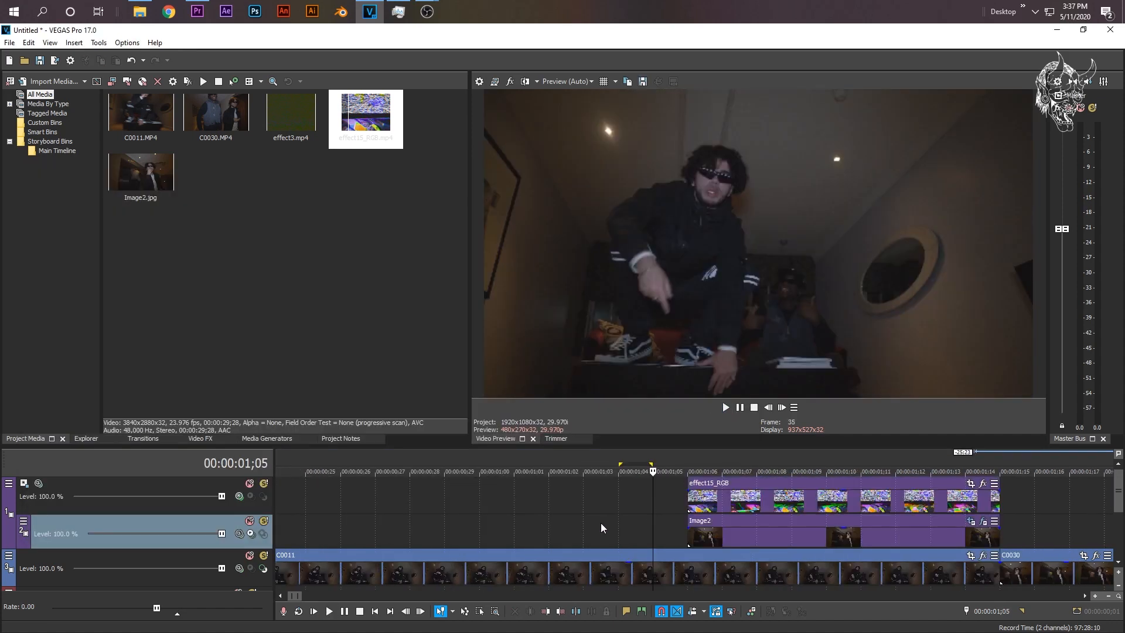
key(space)
key(space)
key(space)
key(space)
key(space)
key(space)
key(space)
key(space)
click(722, 530)
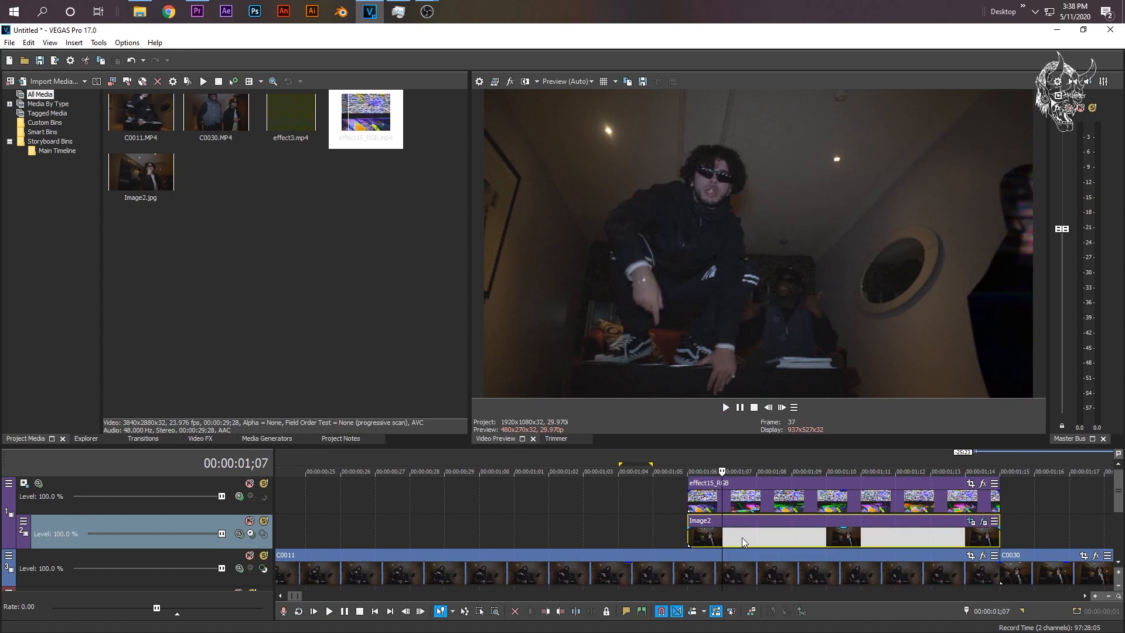
key(space)
key(space)
key(space)
key(space)
key(space)
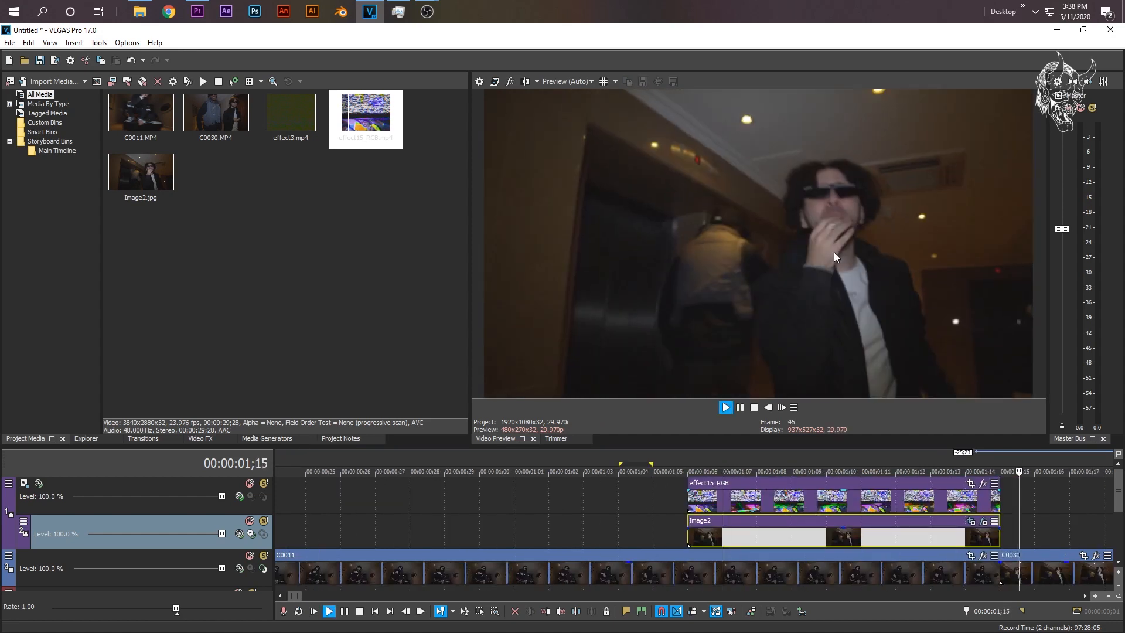
key(space)
drag(661, 505, 774, 519)
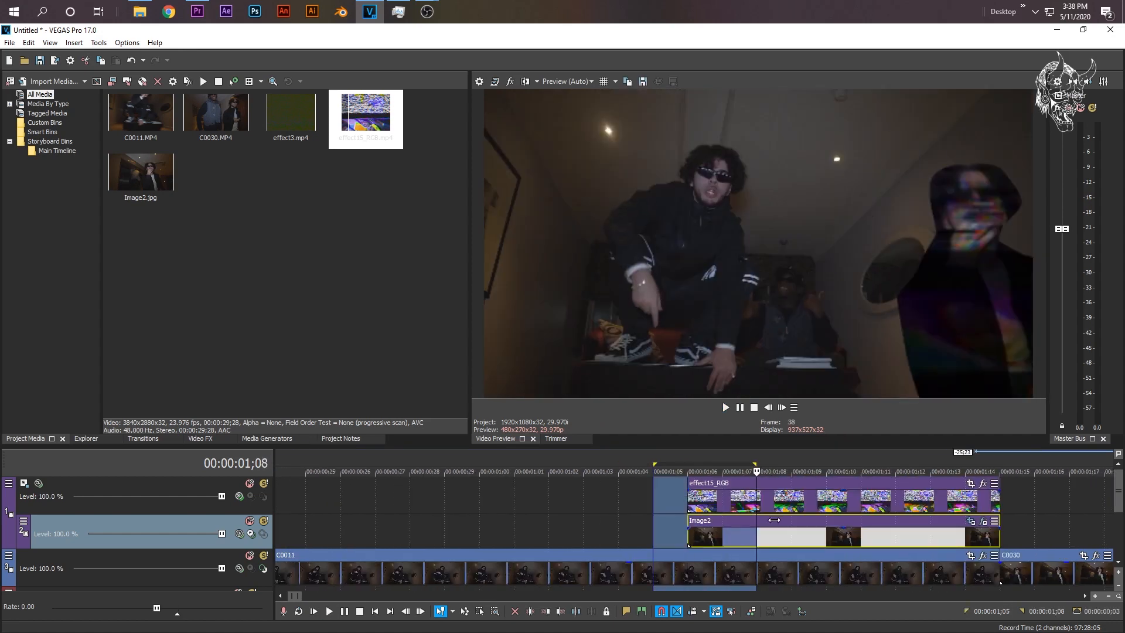
click(652, 492)
drag(675, 496, 725, 527)
click(784, 510)
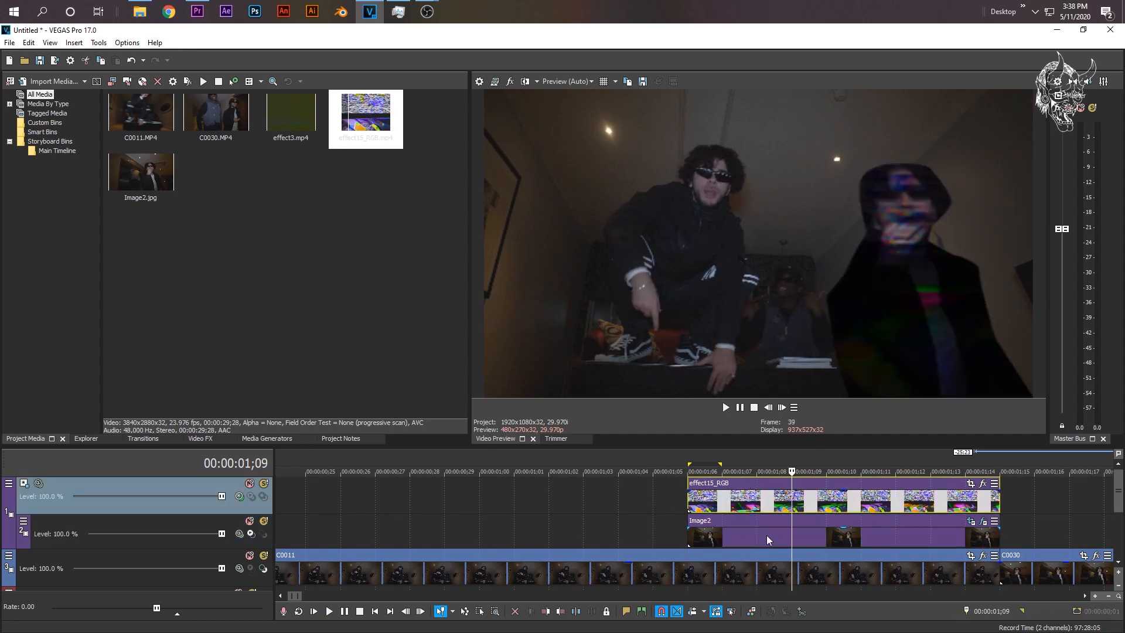
click(766, 534)
right_click(767, 534)
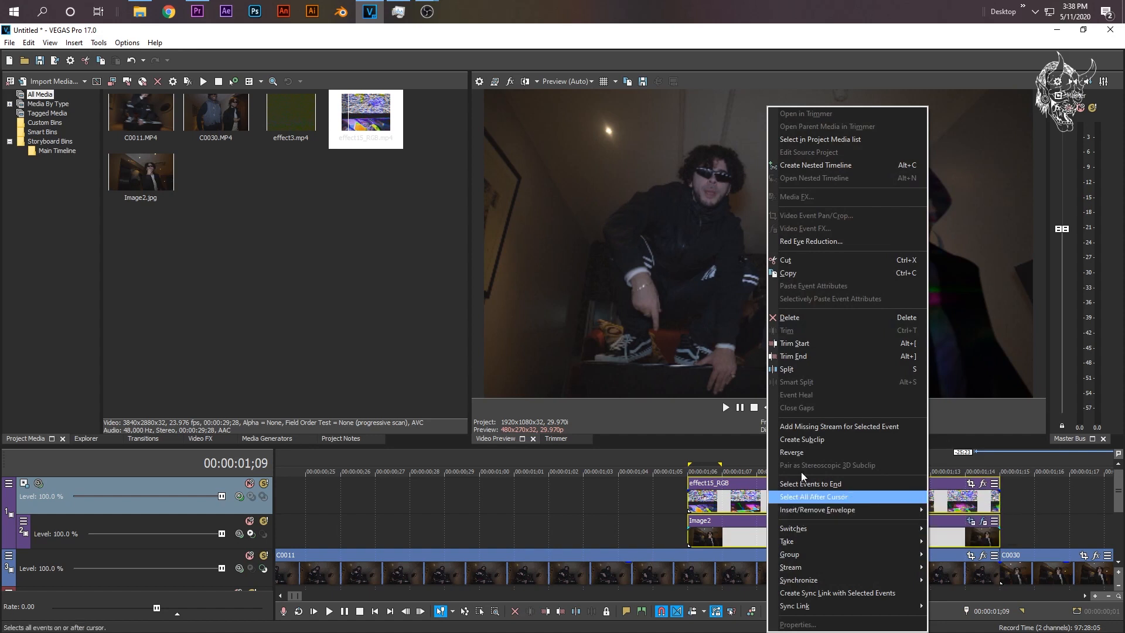
click(808, 168)
click(579, 369)
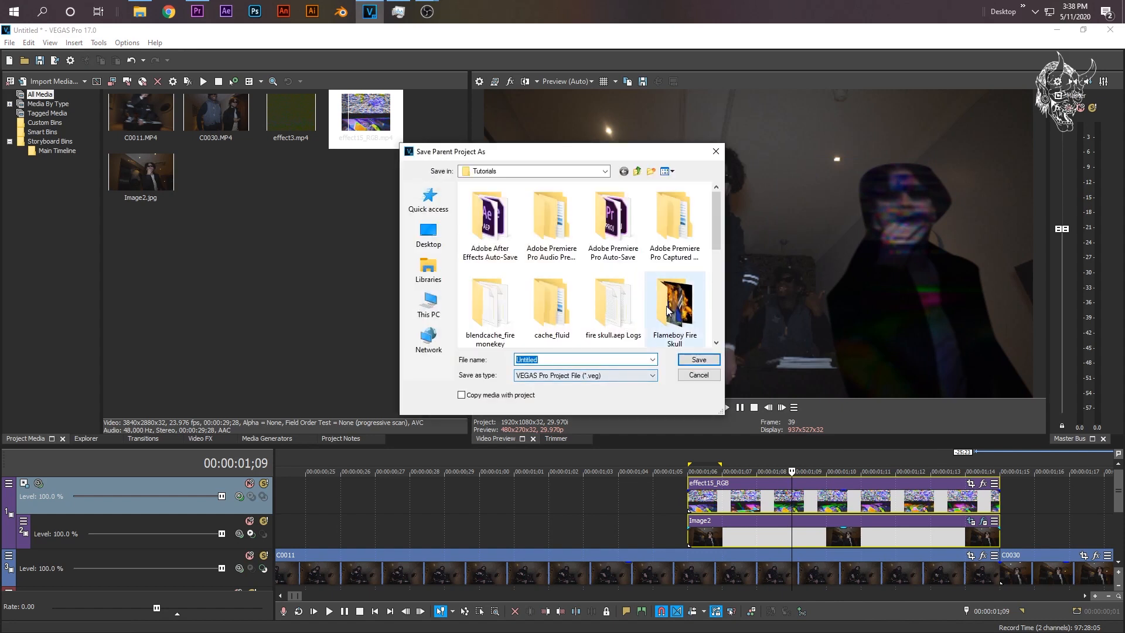
click(698, 379)
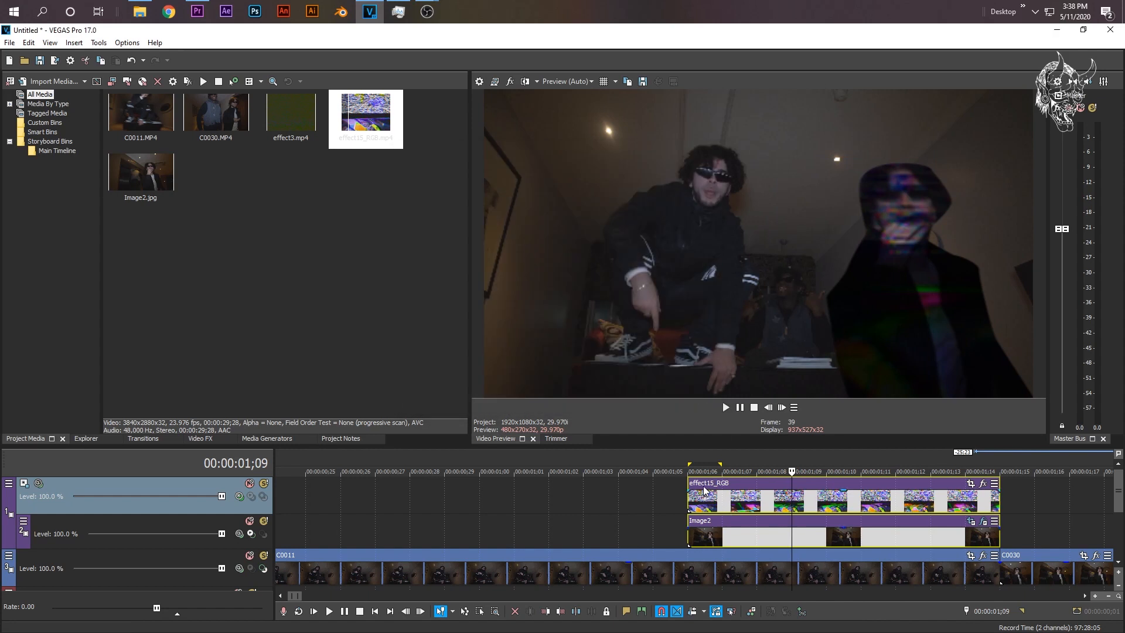
Play the transition repeatedly from 00:00:01;05 to examine the cutout's slide-in and its glitch overlay.
click(659, 501)
click(722, 411)
key(space)
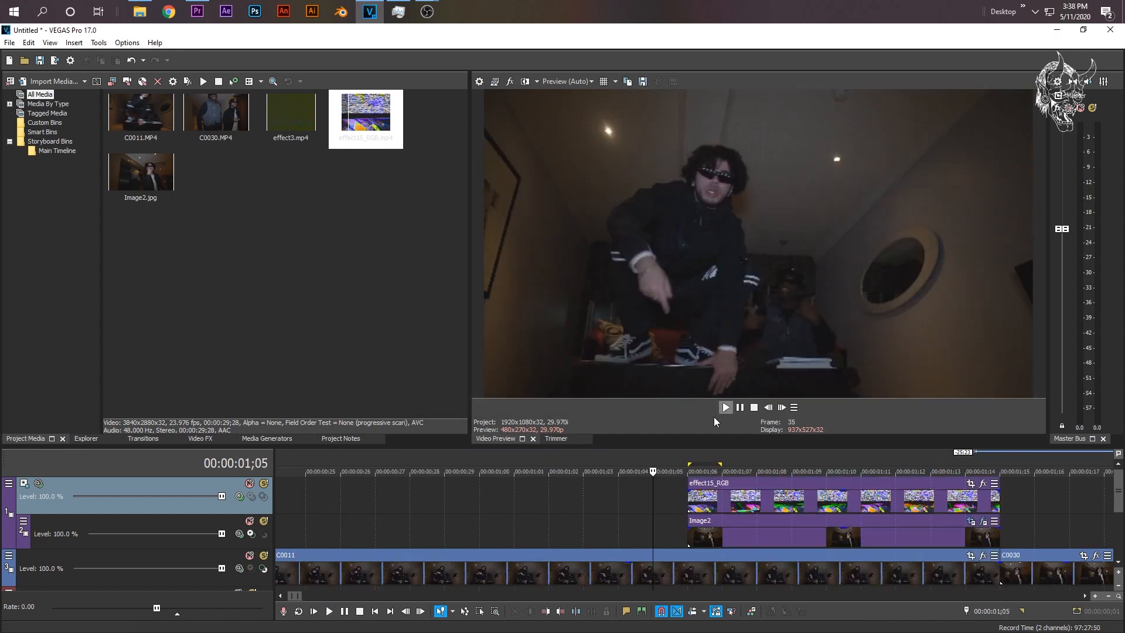
key(space)
key(space)
scroll(680, 517, down, 2)
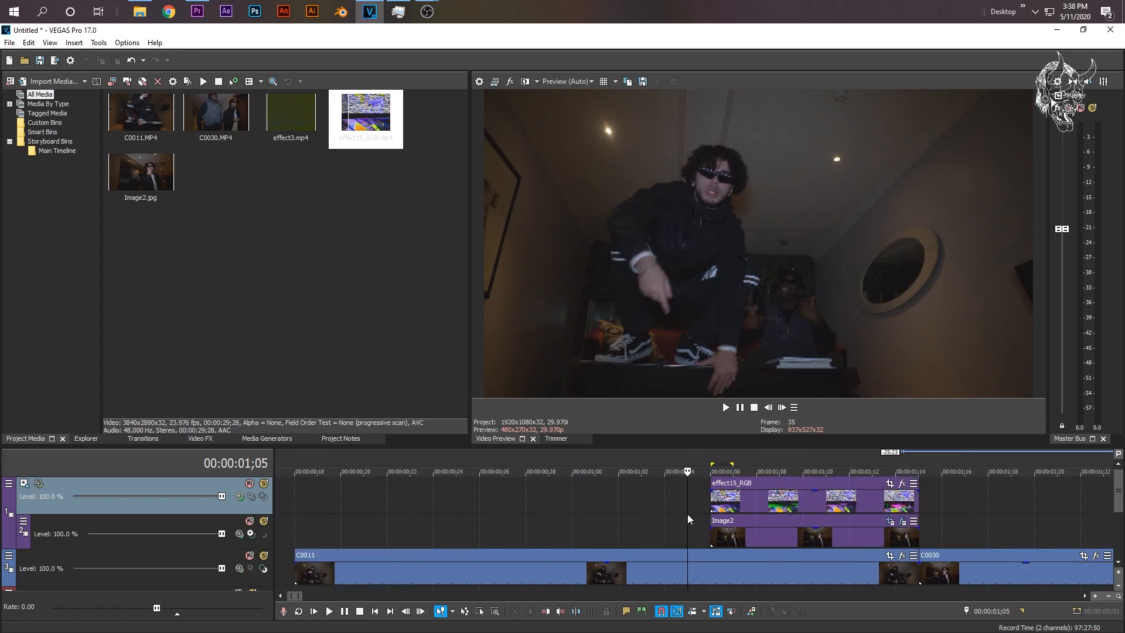
key(space)
key(space)
key(space)
key(space)
key(space)
key(space)
key(space)
key(space)
key(space)
Place the cursor at 00:00:01;11, where the cutout shows the overlay, and search the video effects for "curv".
click(756, 498)
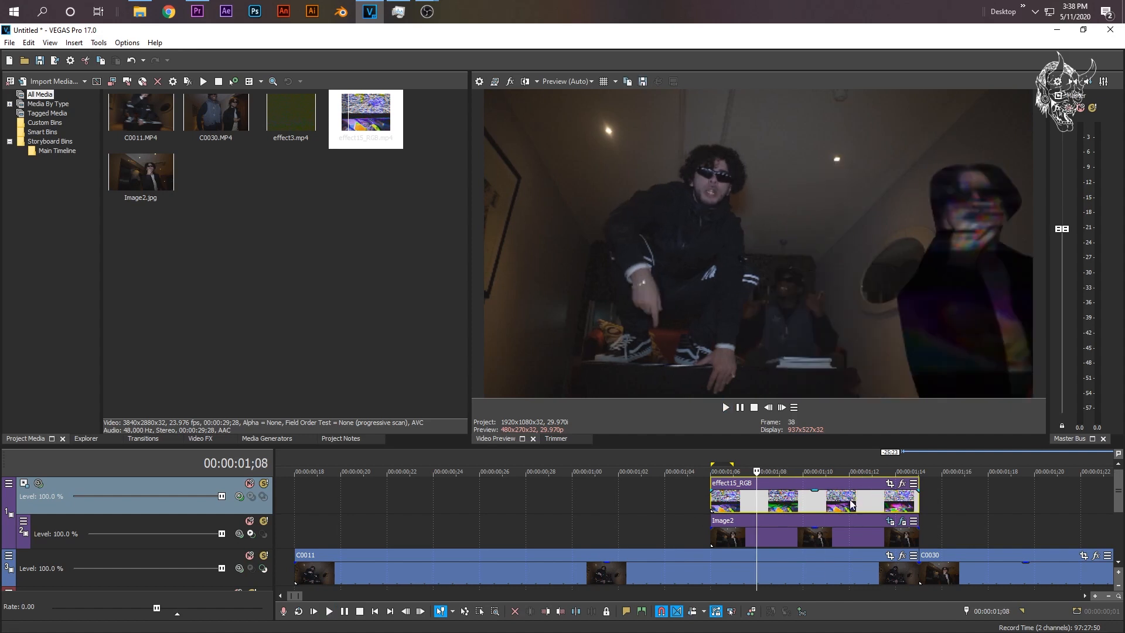
key(Right)
key(Right)
key(Right)
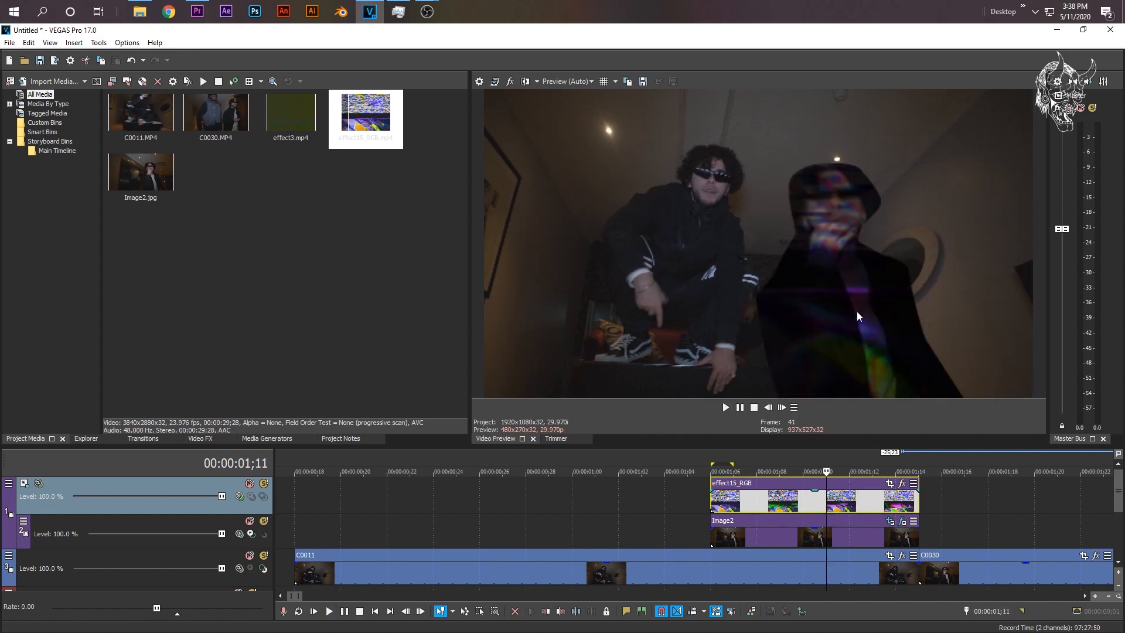
click(200, 439)
double_click(83, 78)
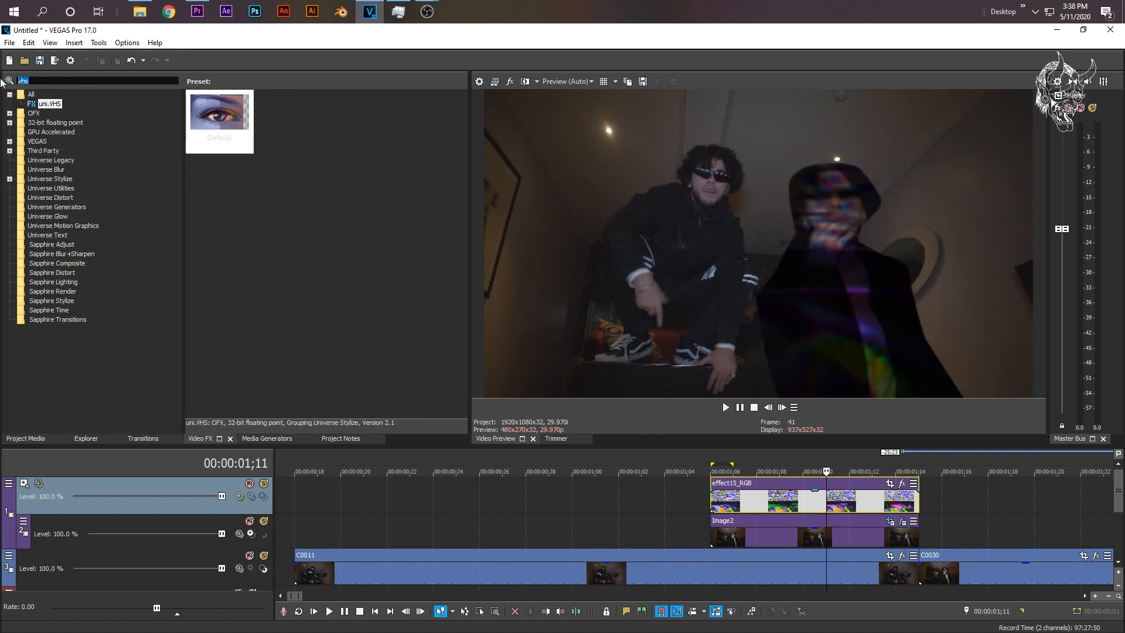
text(curv)
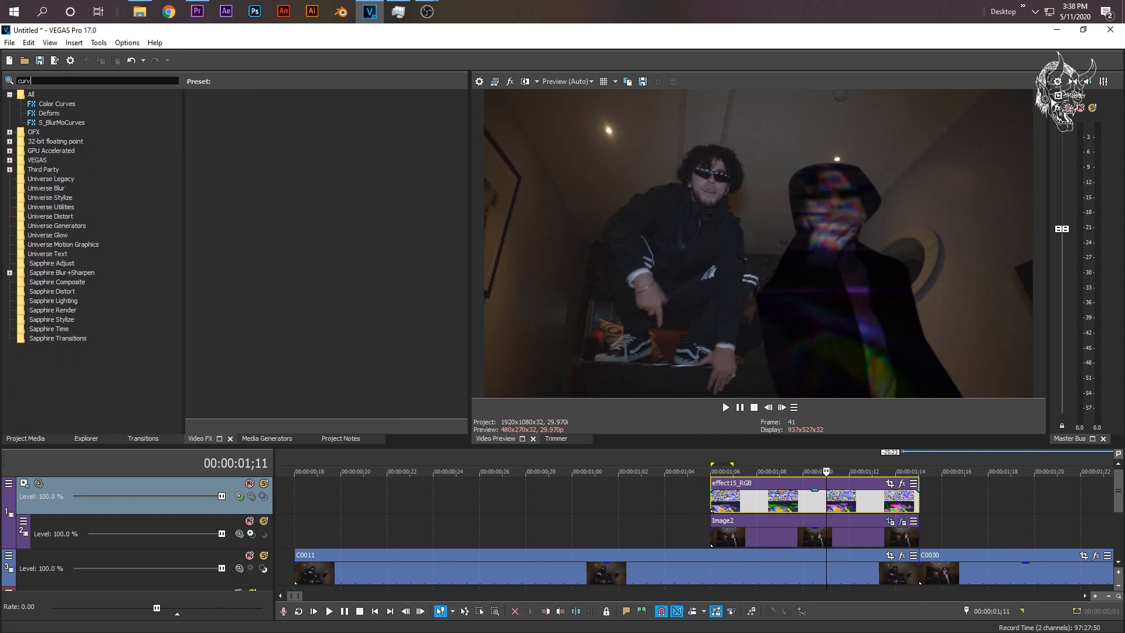
Apply the Default Color Curves preset to the effect15_RGB event and bend its RGB curve upward to brighten the cutout.
drag(48, 106, 301, 163)
click(64, 106)
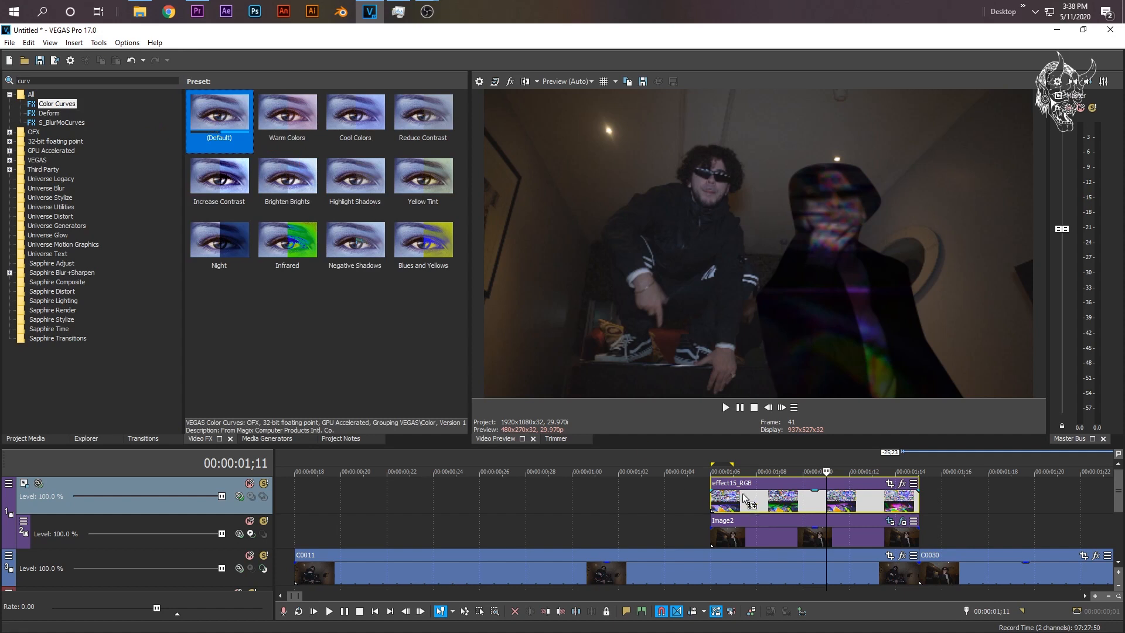
drag(743, 494, 751, 496)
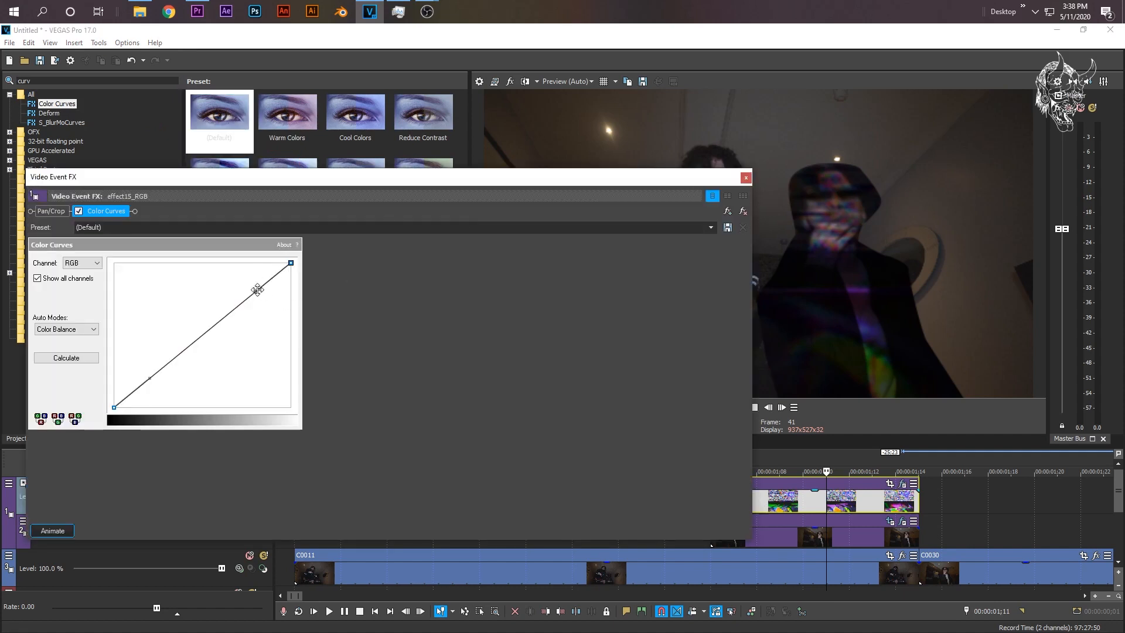
drag(258, 290, 178, 267)
drag(150, 378, 140, 350)
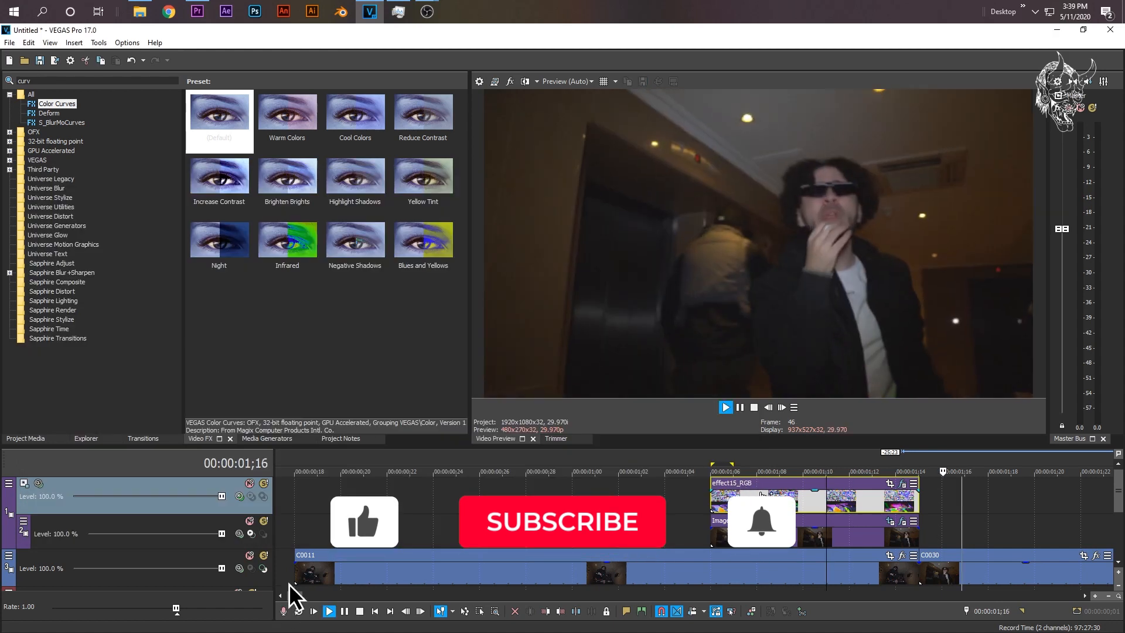
Play the transition several times to check the brightened cutout, restarting just before it enters at about 00:00:01;04.
key(space)
click(686, 503)
key(space)
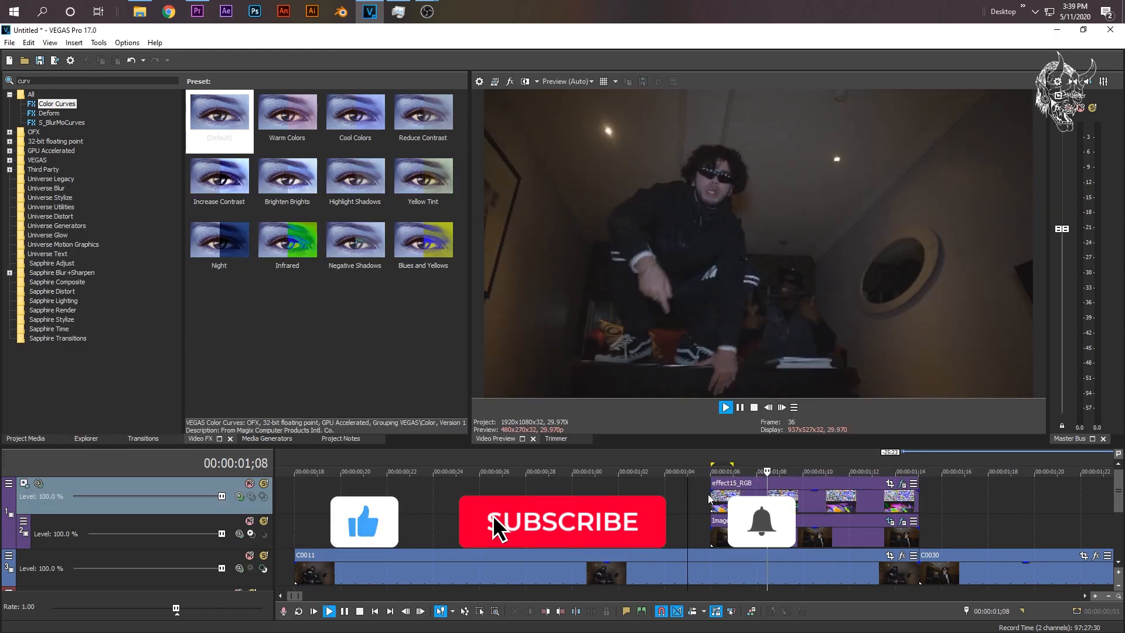
key(space)
click(665, 503)
key(space)
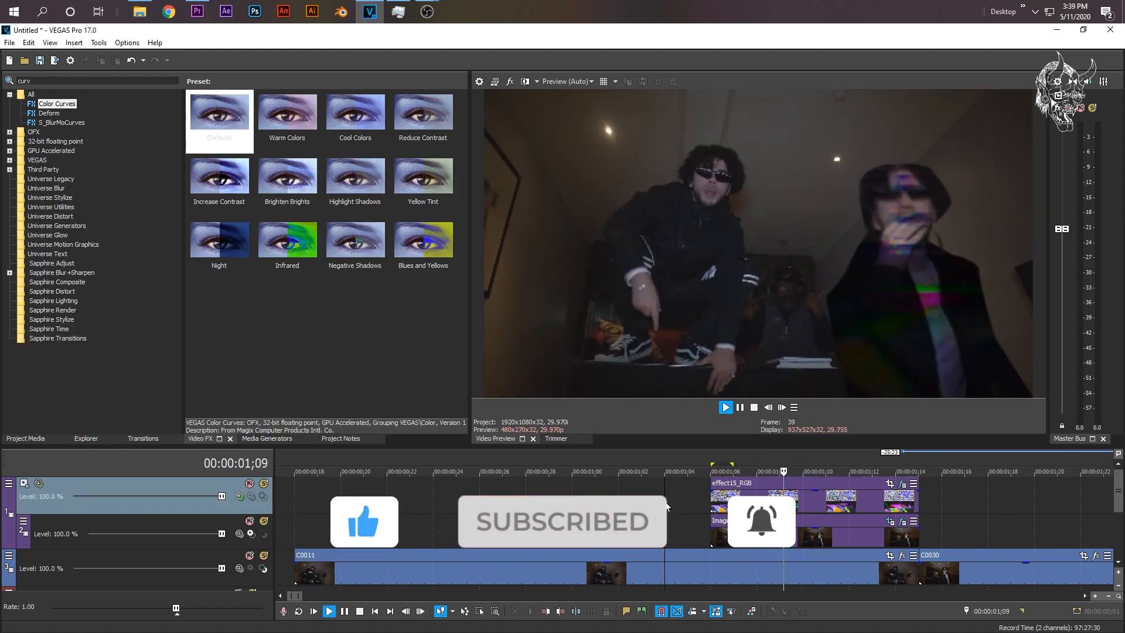
key(space)
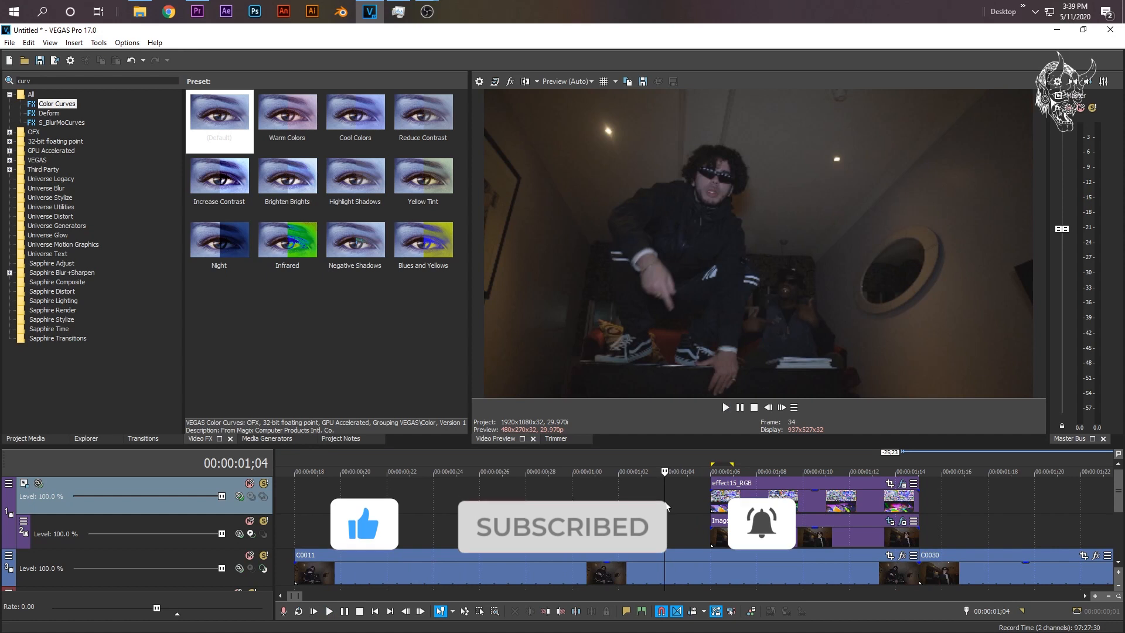